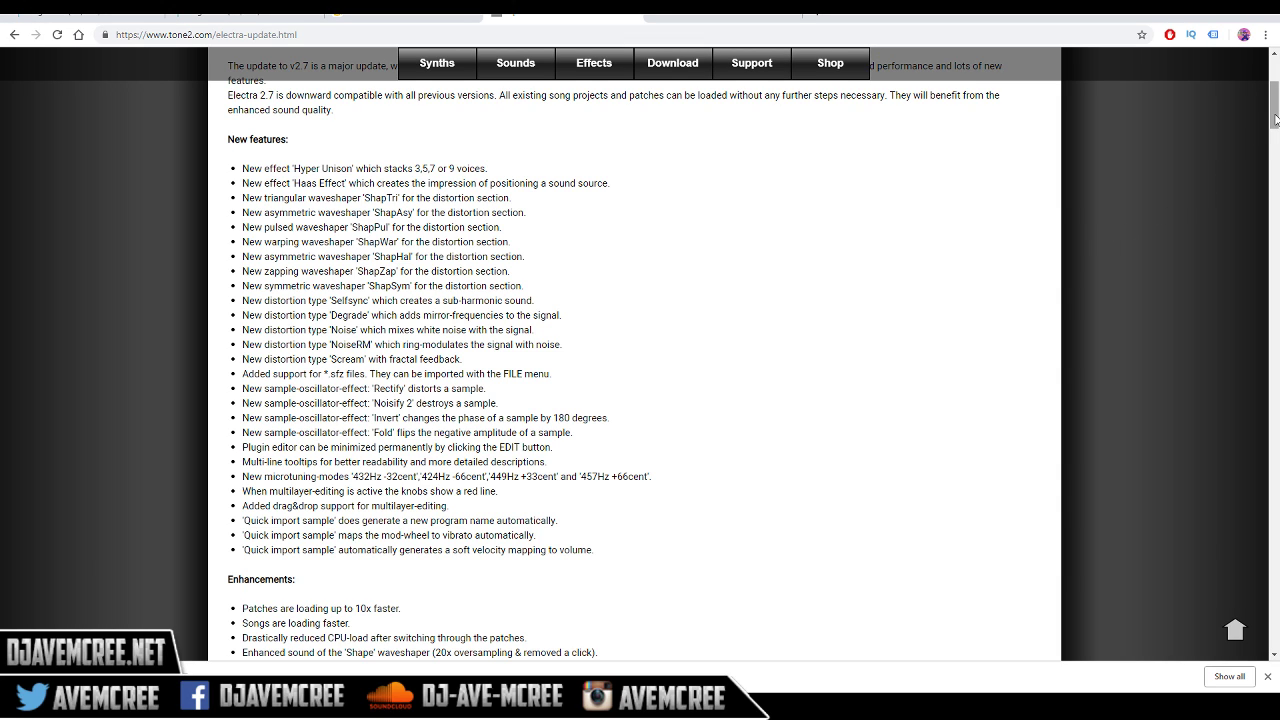
drag(1275, 120, 1276, 92)
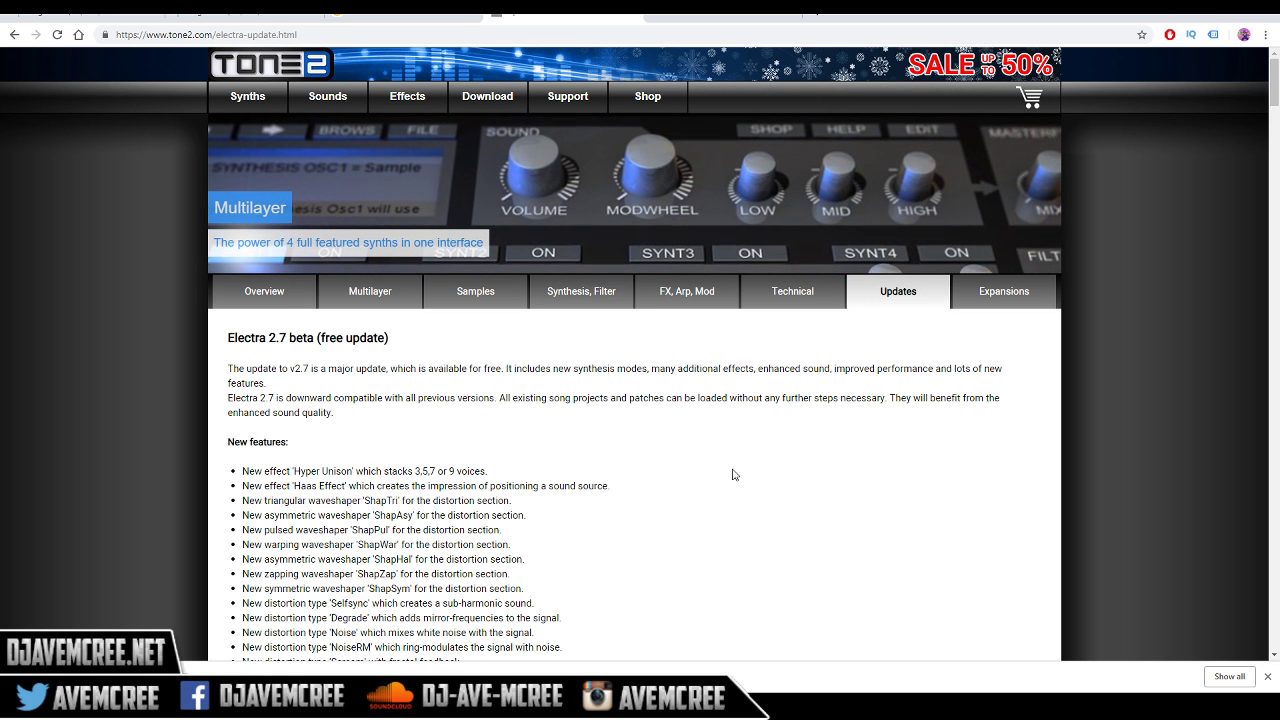
mouse_move(565, 100)
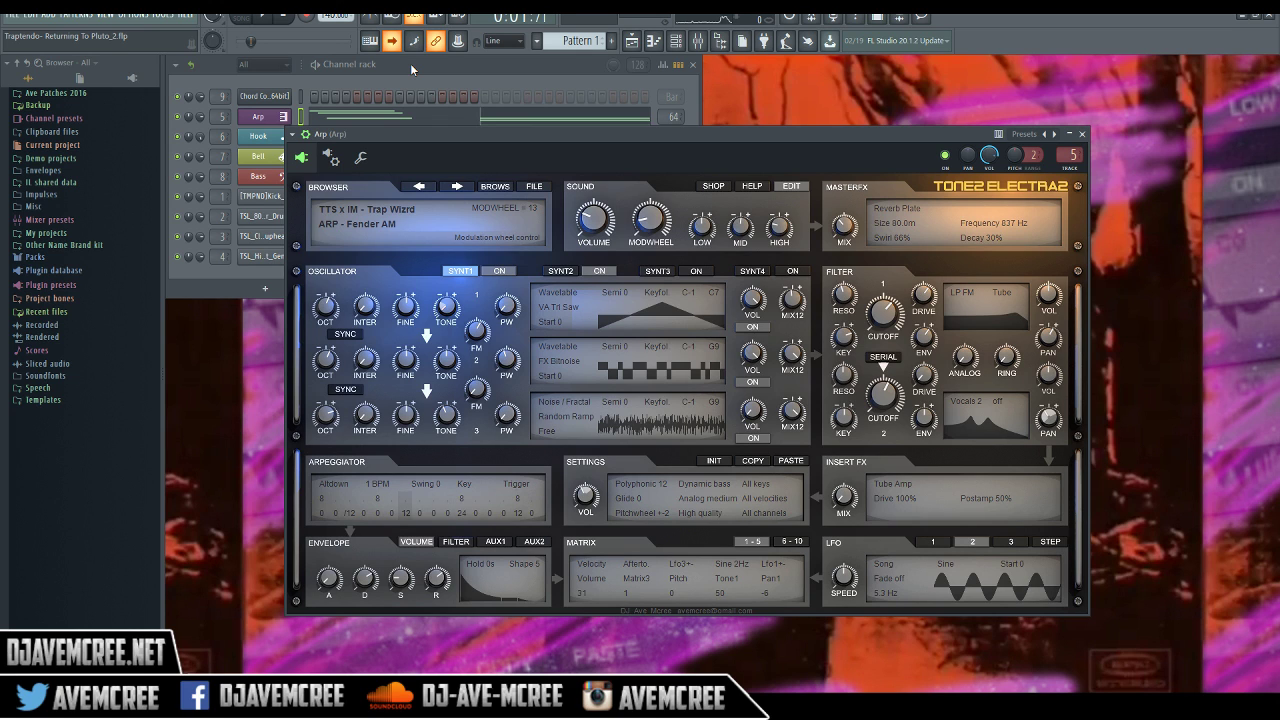
Reset the entire Electra2 patch on the Arp channel, and solo that channel to audition the plain sound
click(720, 464)
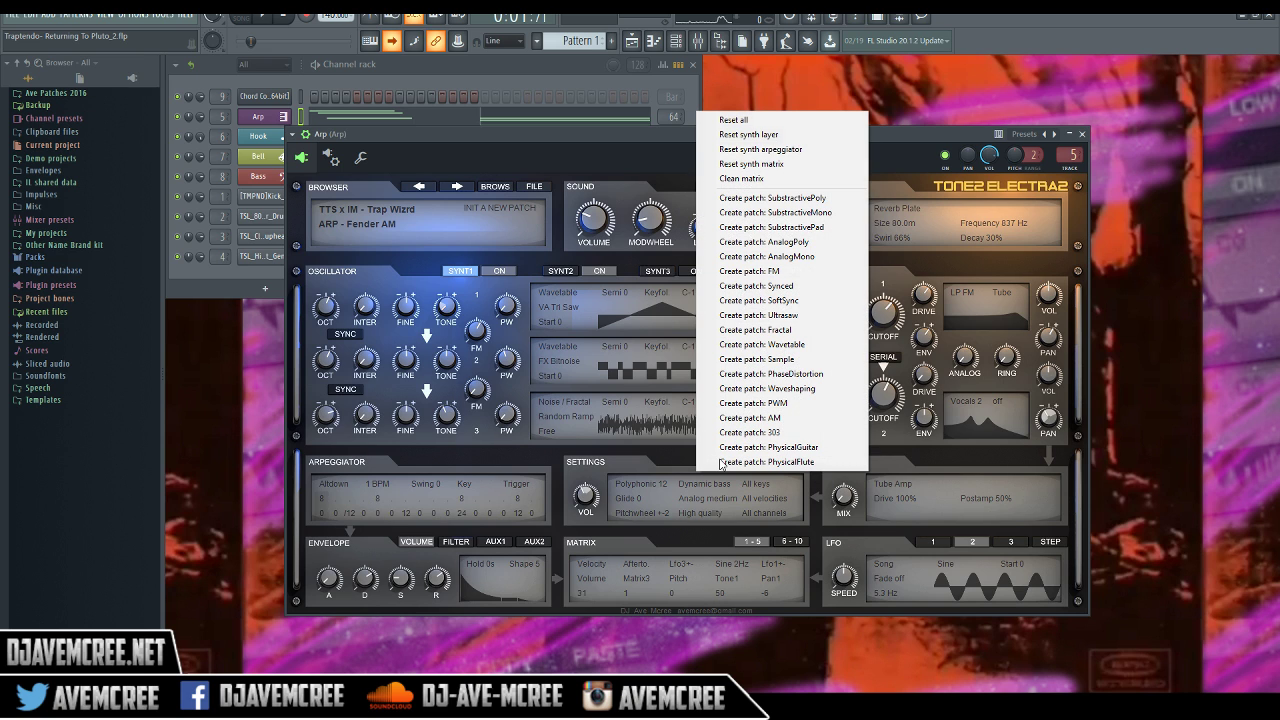
click(724, 123)
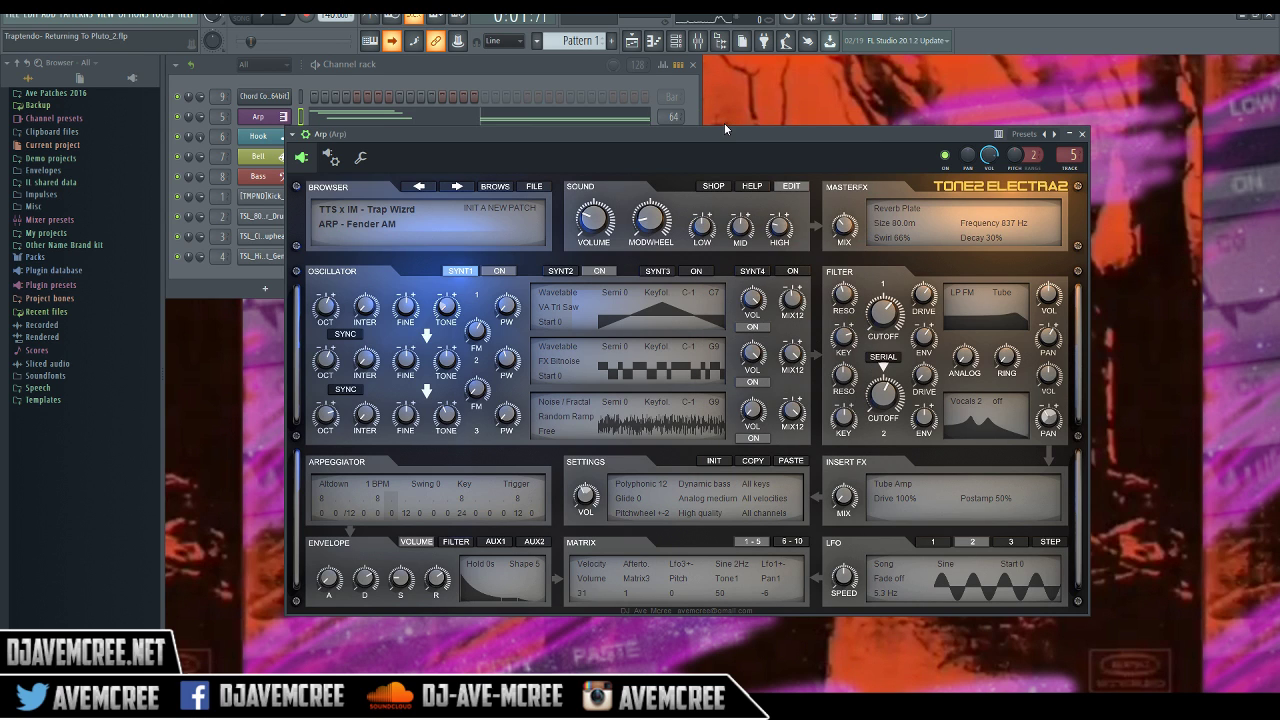
click(357, 101)
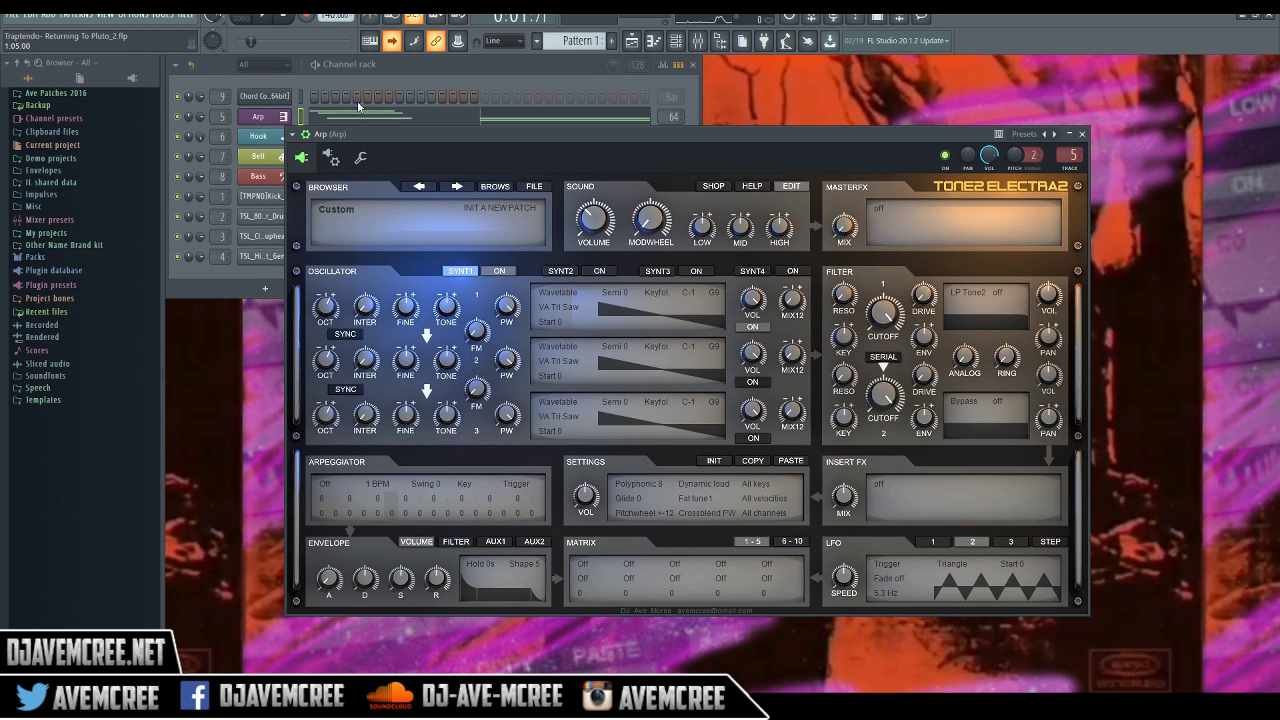
click(184, 122)
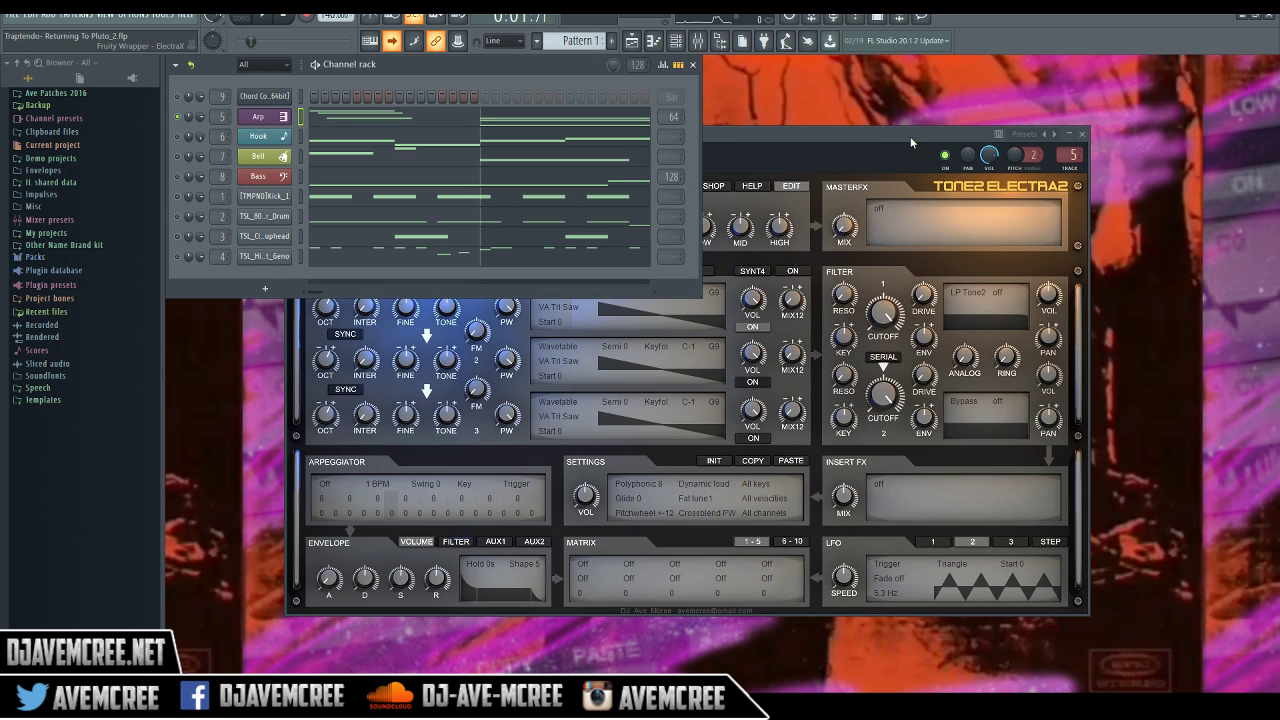
click(877, 136)
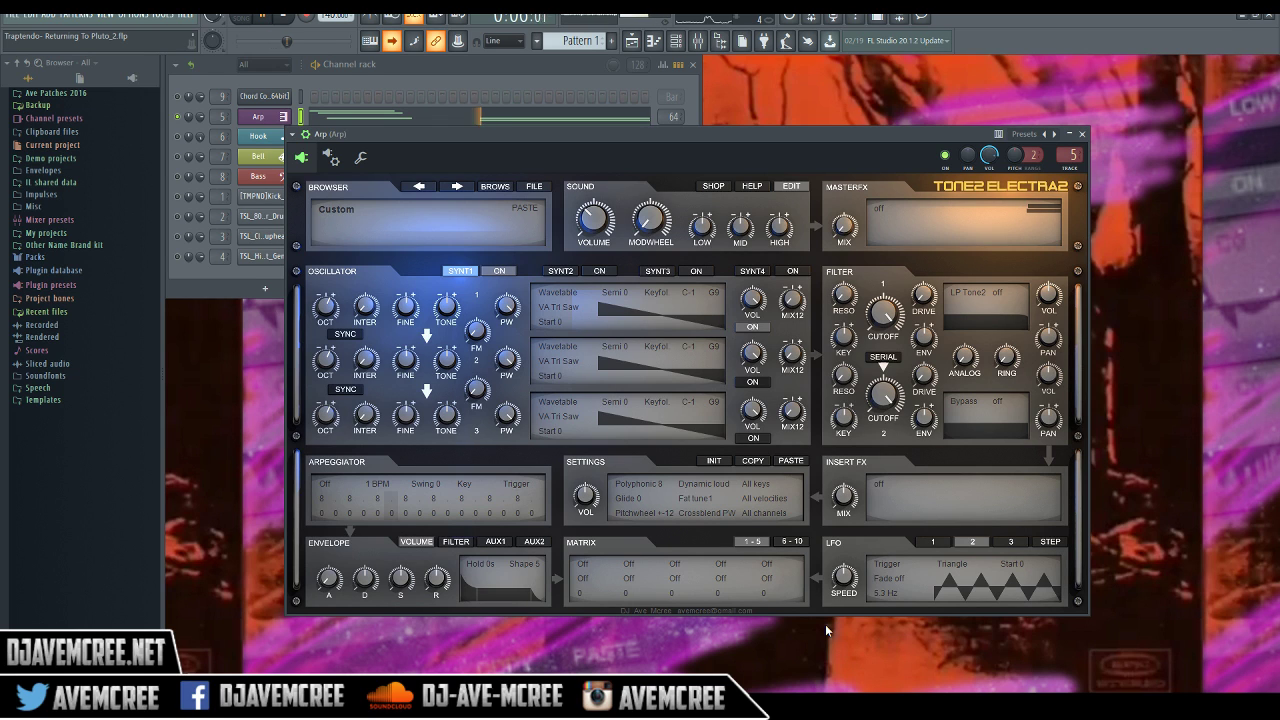
key(space)
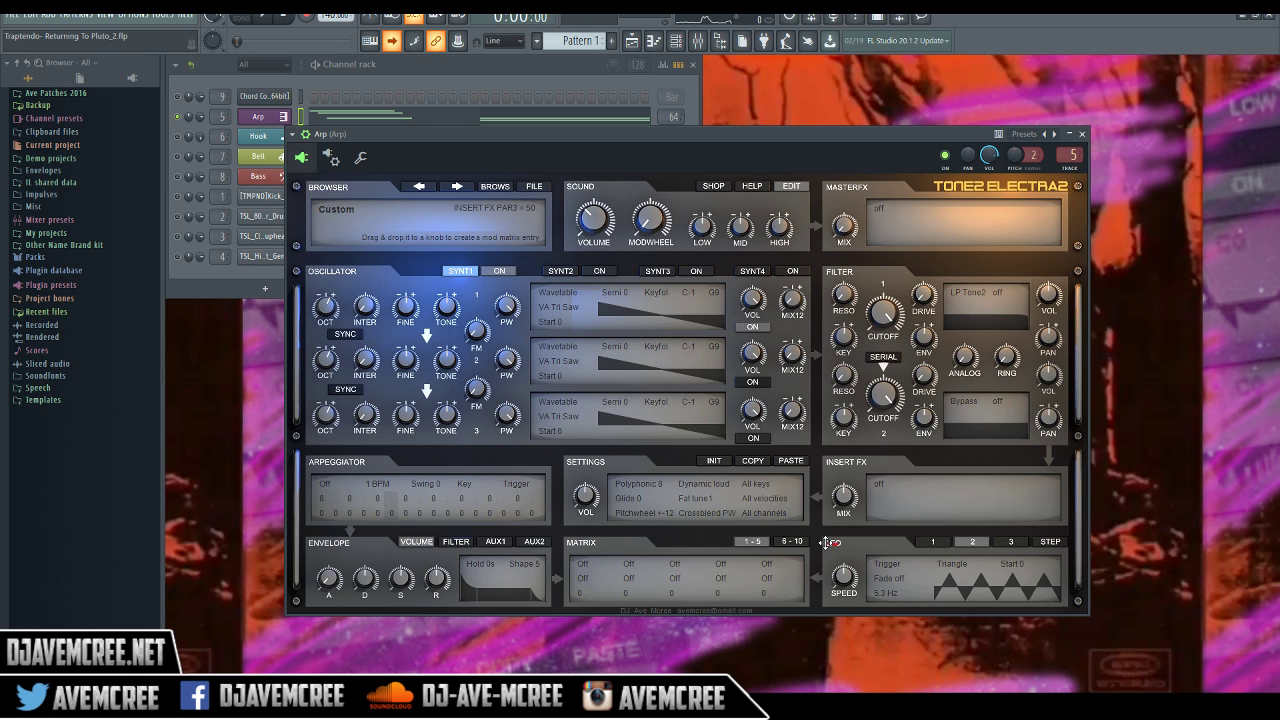
Assign LFO 2 to modulate the filter 1 cutoff with a matrix amount of 58, and audition the pattern
drag(843, 520, 885, 312)
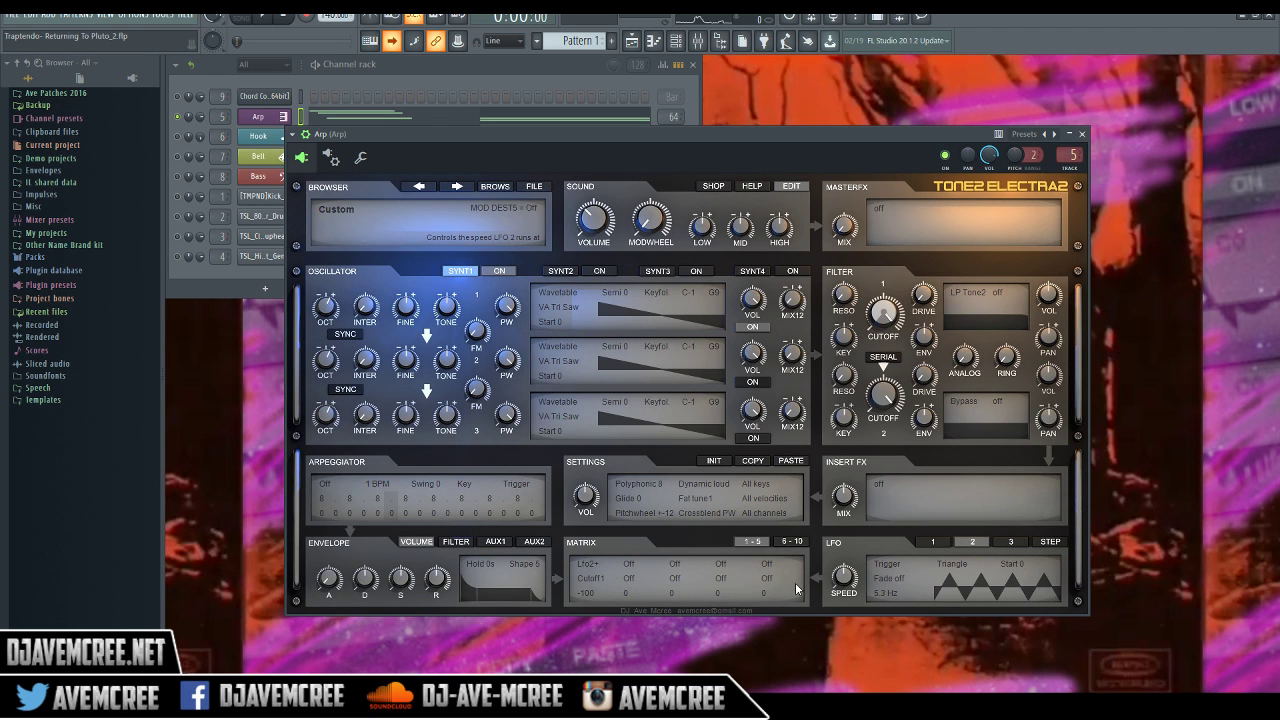
drag(585, 594, 590, 583)
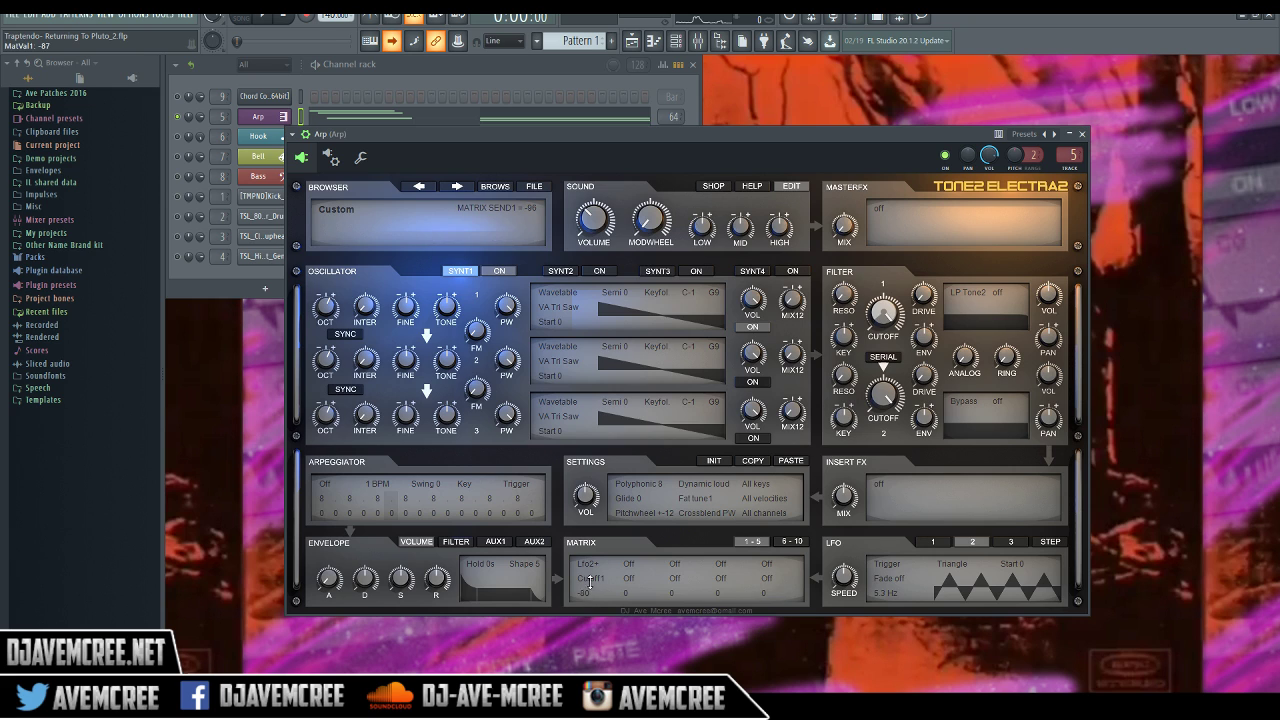
drag(585, 537, 582, 516)
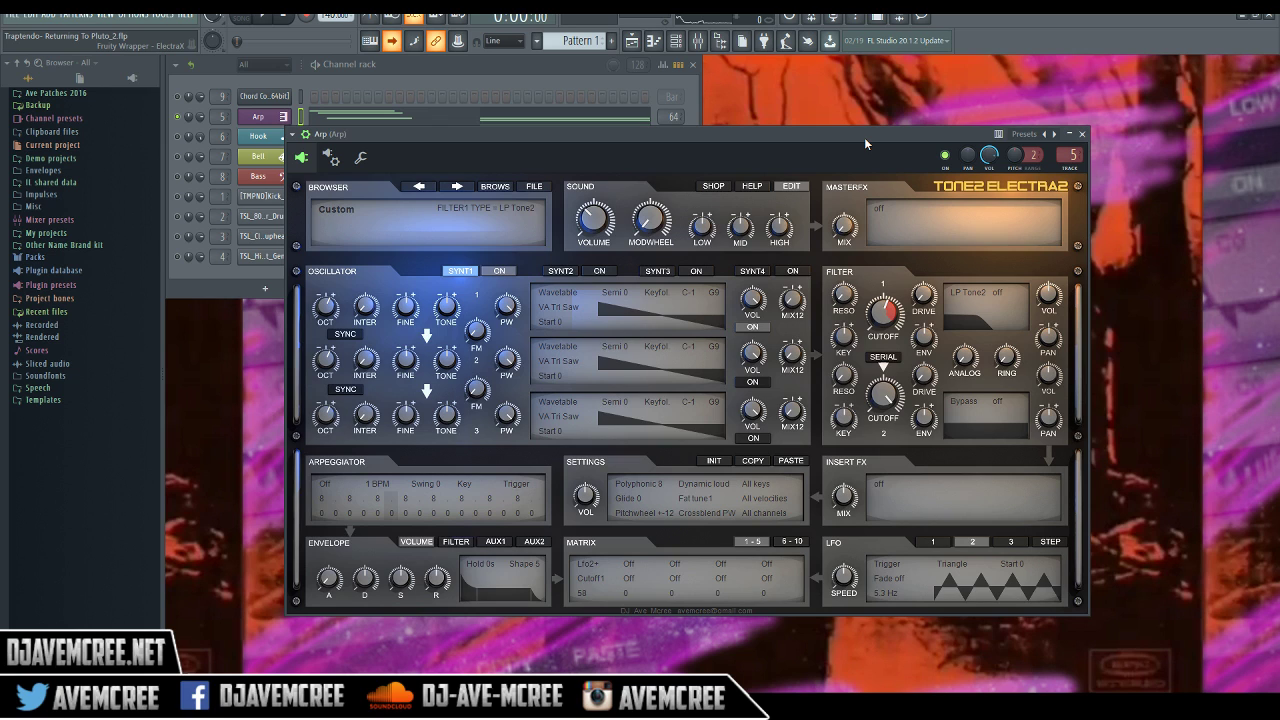
key(space)
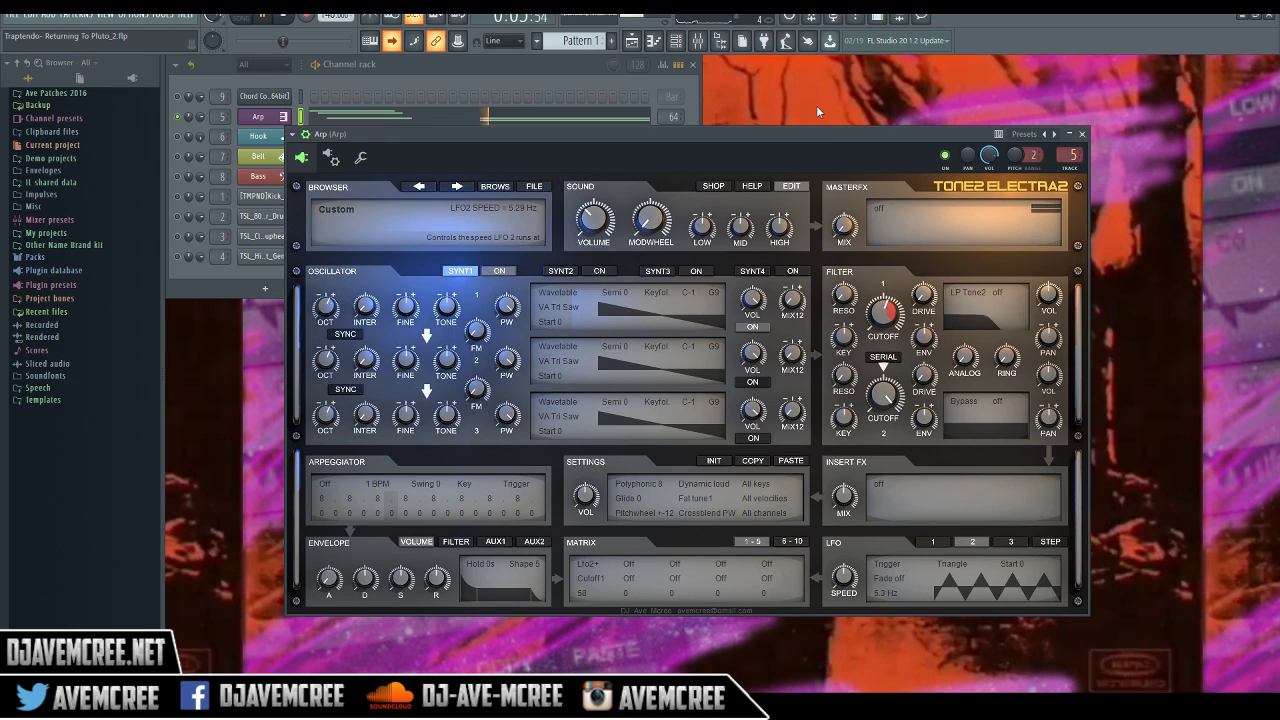
key(space)
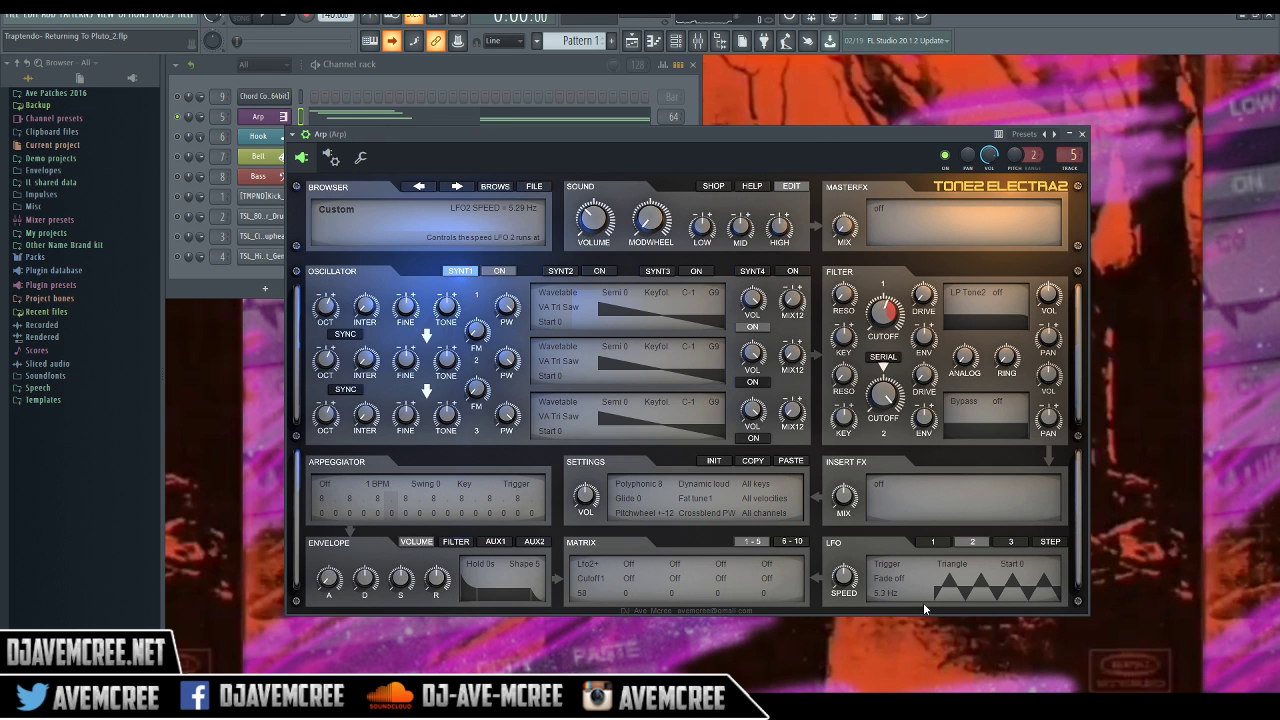
Set LFO 2 to Trigger BPM mode with a speed of 2 BPM while listening to the pattern
click(893, 567)
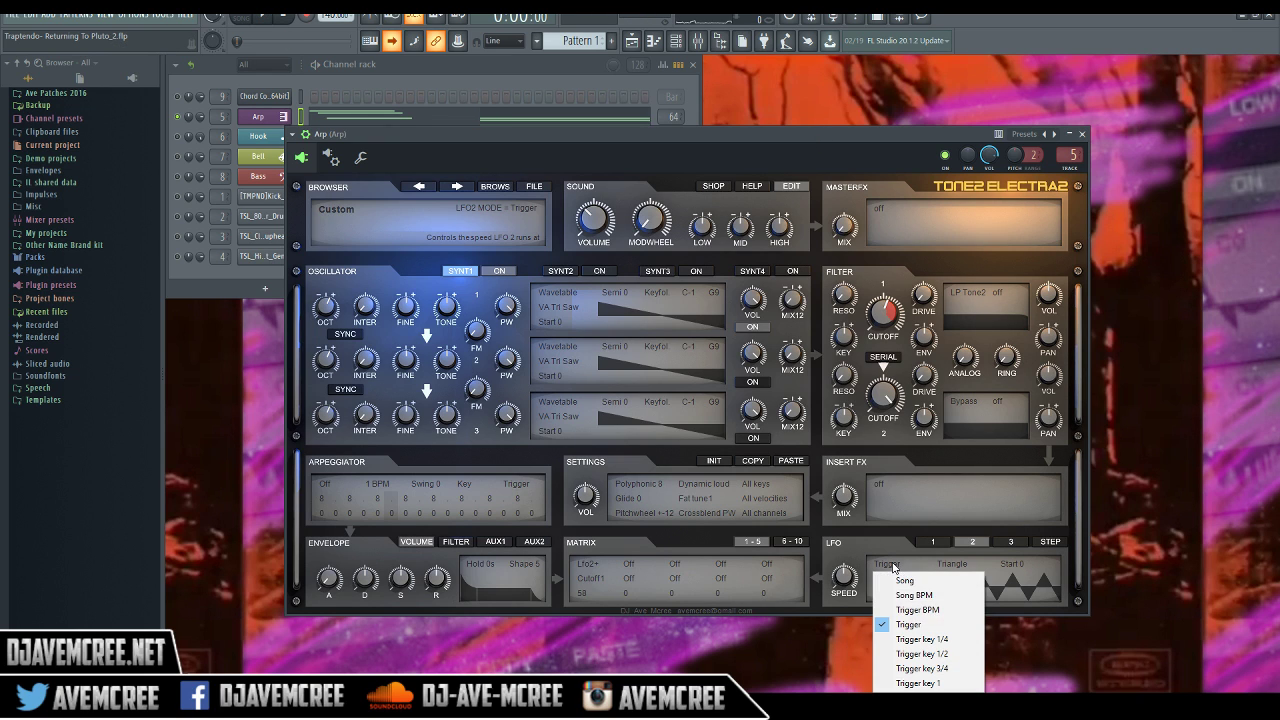
click(929, 610)
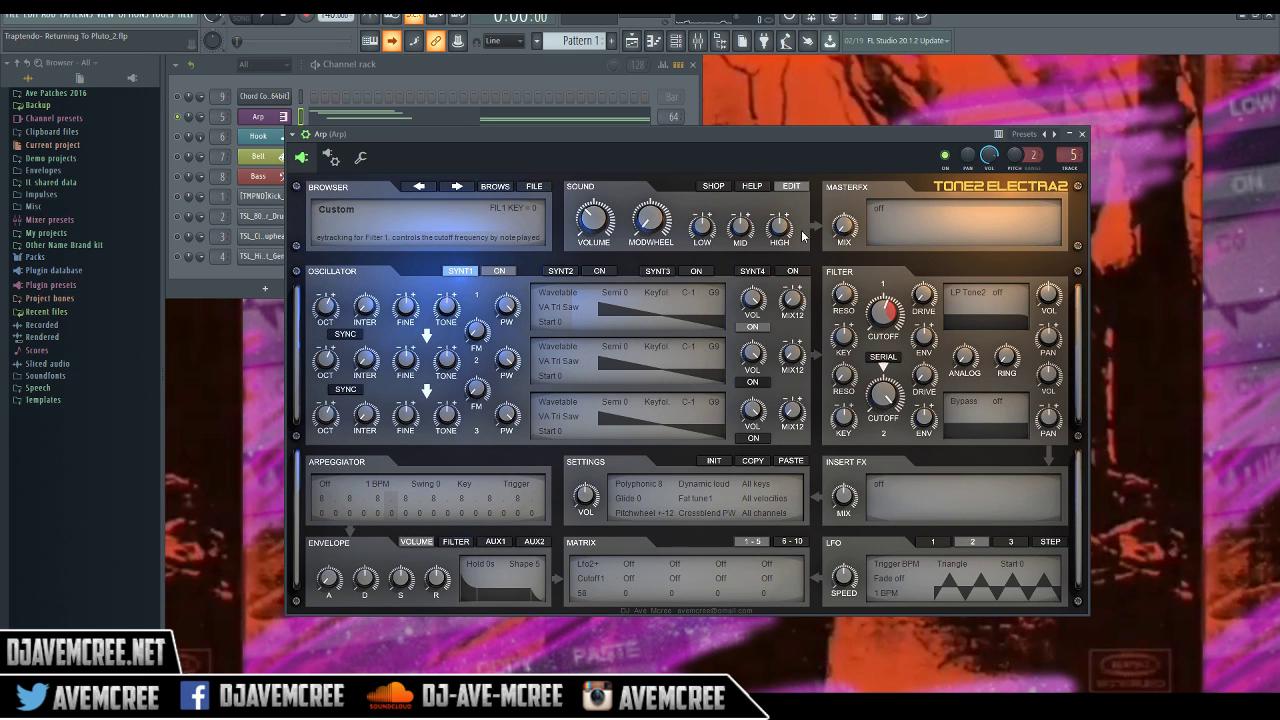
key(space)
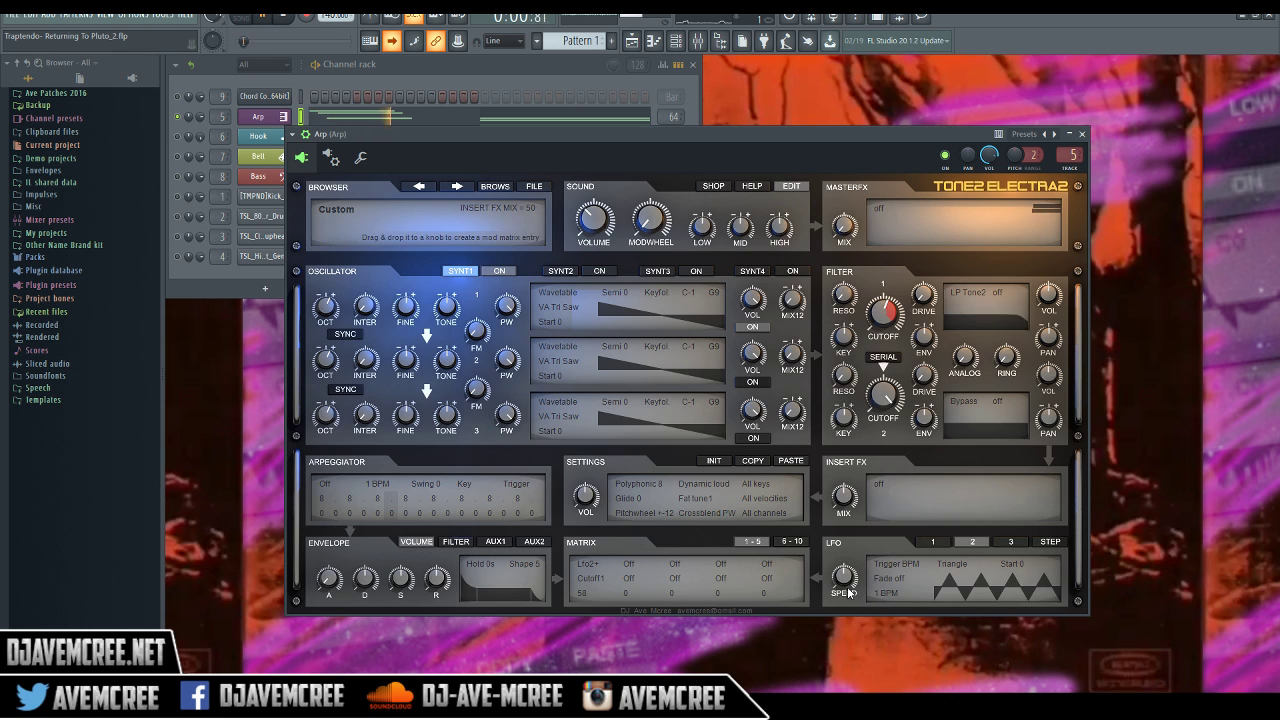
drag(845, 580, 843, 555)
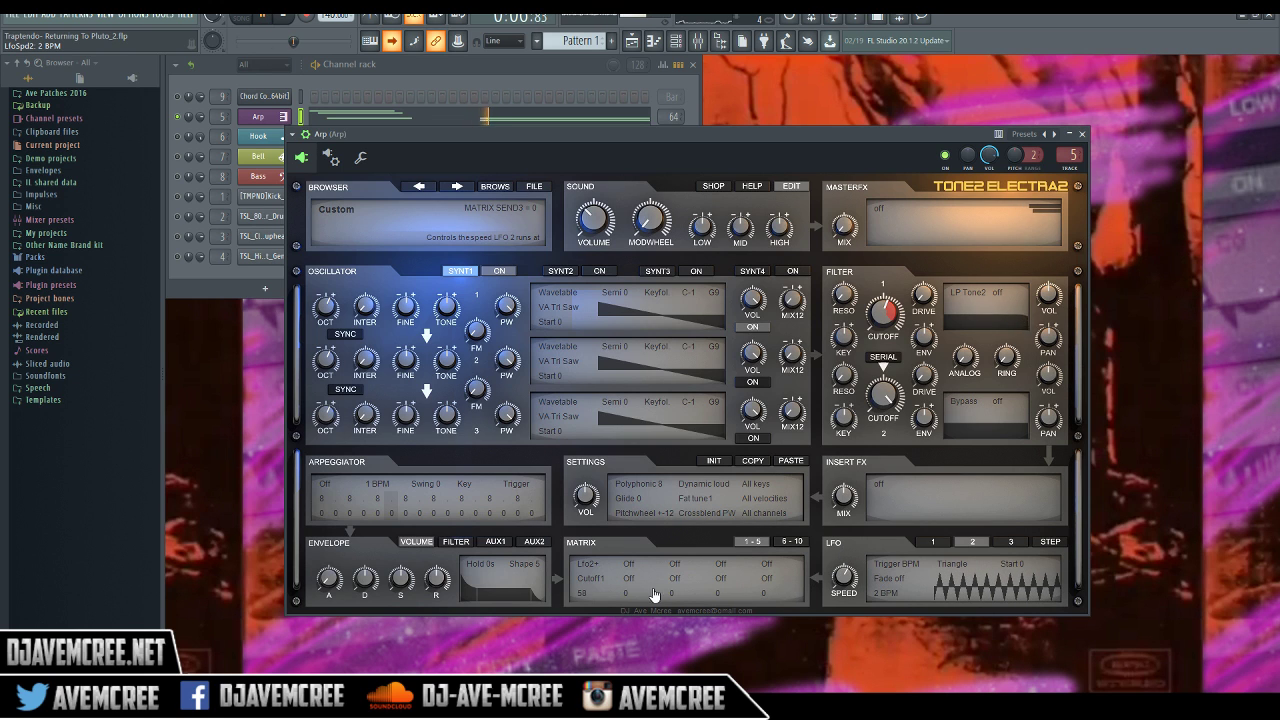
Set the LFO 2 modulation amount in the matrix to 48 and the filter 1 cutoff to 721 Hz
mouse_move(582, 596)
mouse_down()
mouse_move(581, 556)
mouse_move(589, 615)
mouse_move(588, 604)
mouse_up()
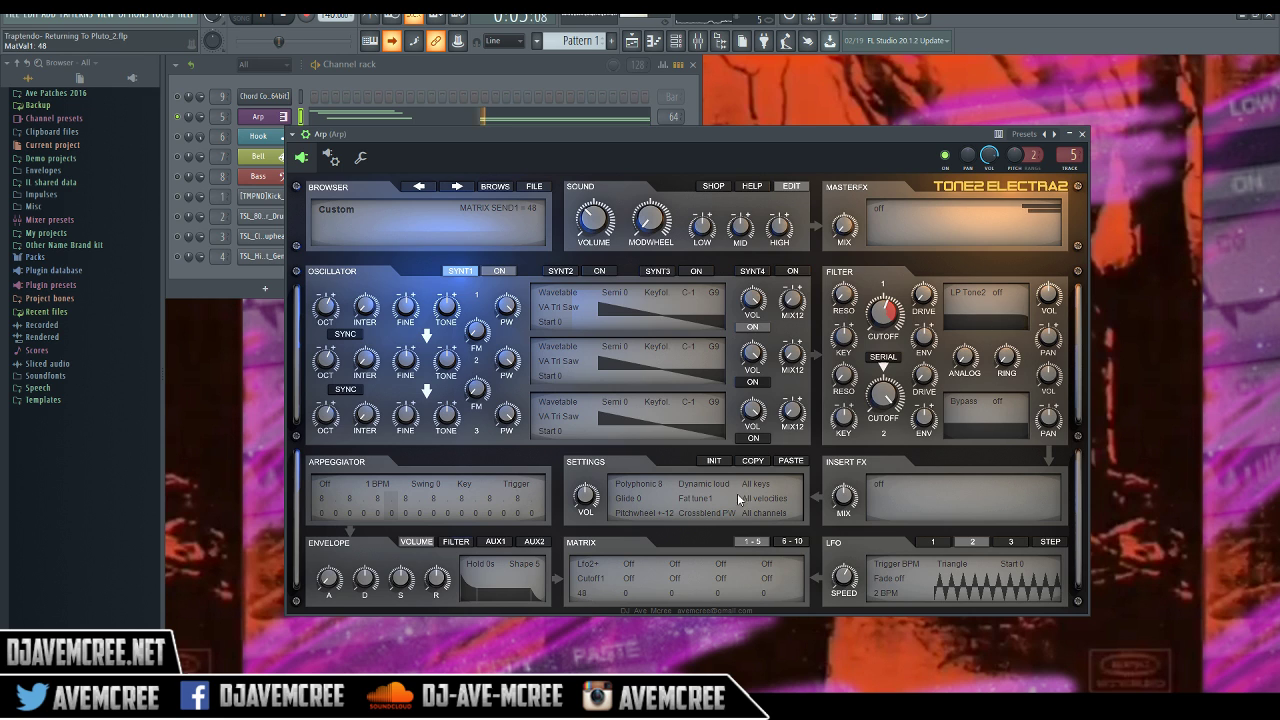
mouse_move(883, 320)
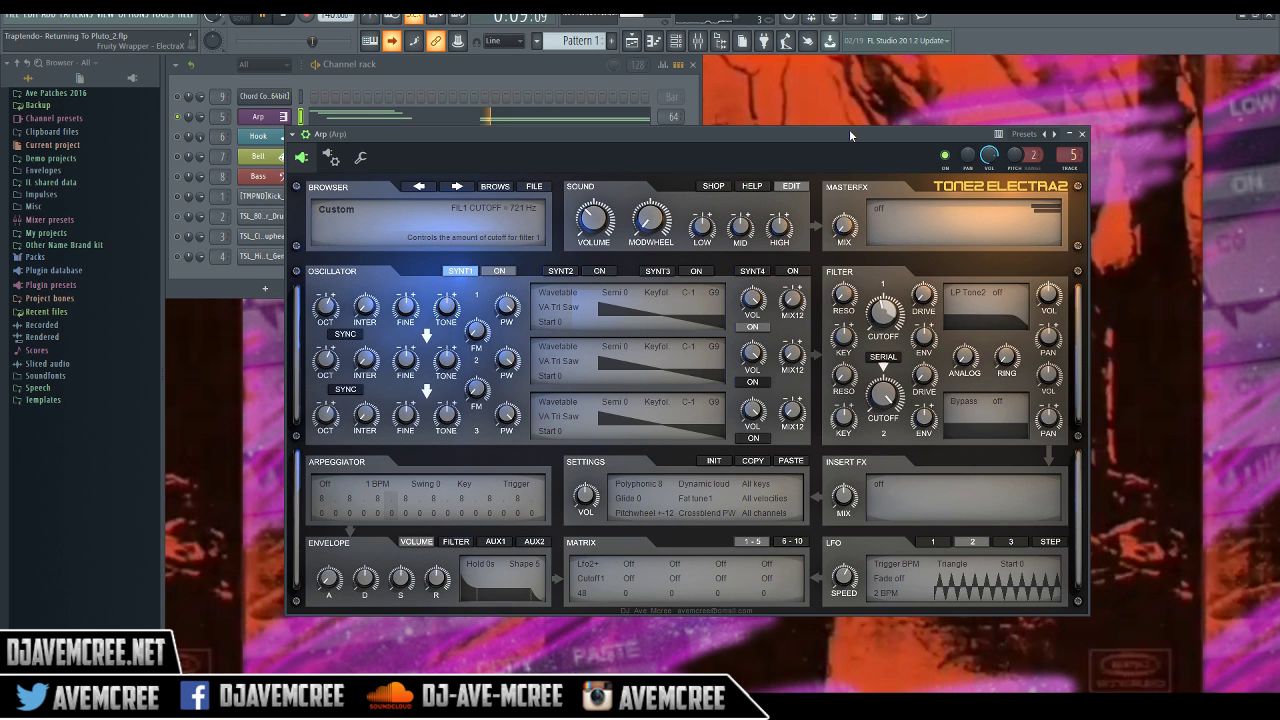
key(space)
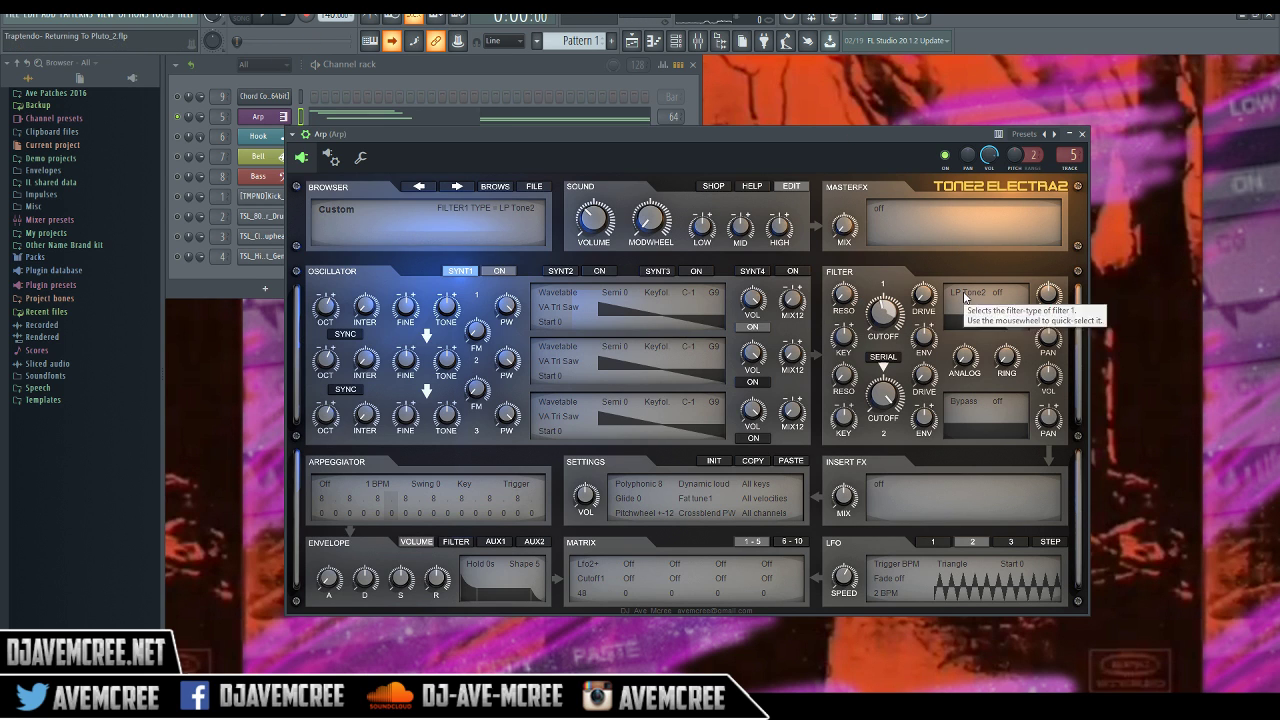
Set the filter 1 type to LP Butter and audition the pattern with it
click(962, 294)
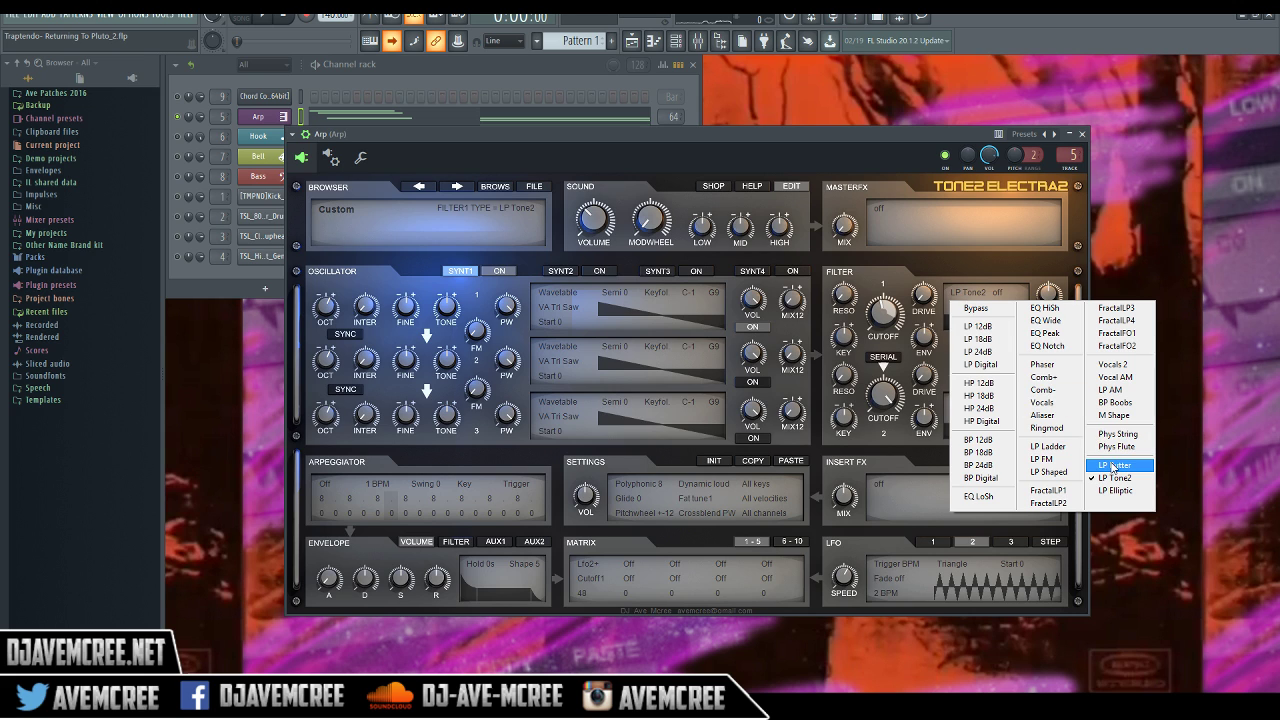
click(1113, 465)
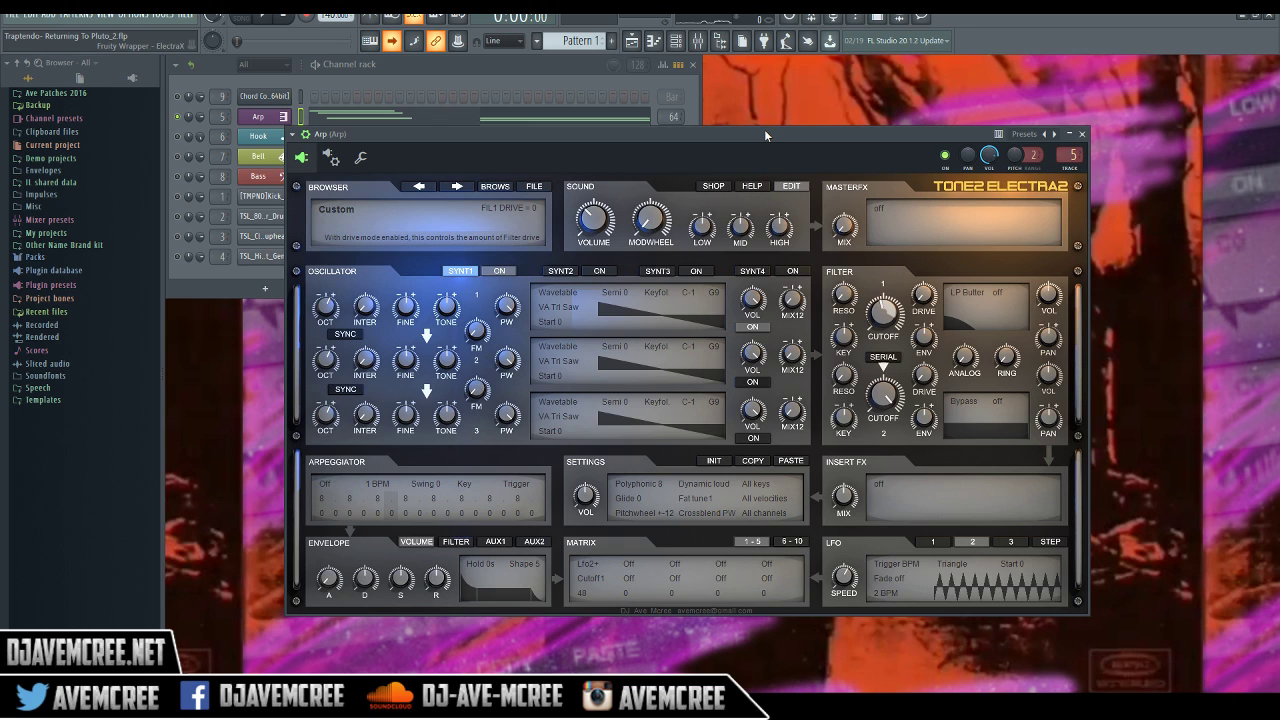
key(space)
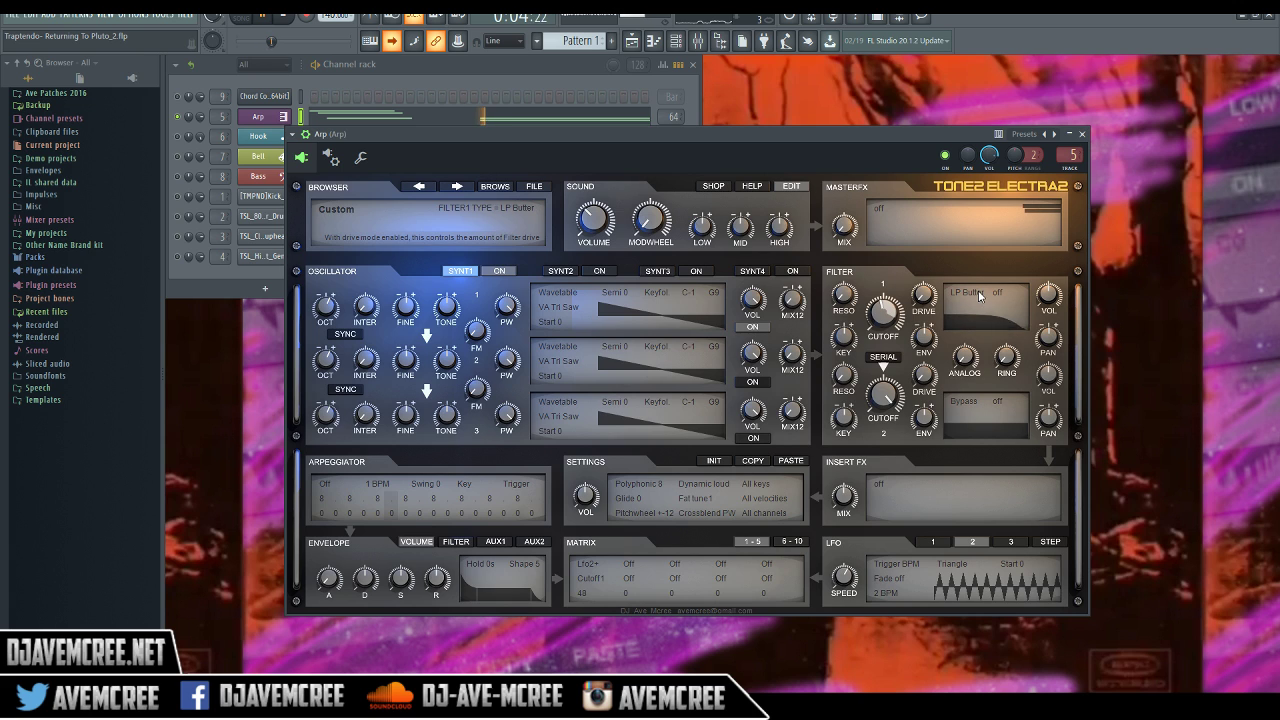
key(space)
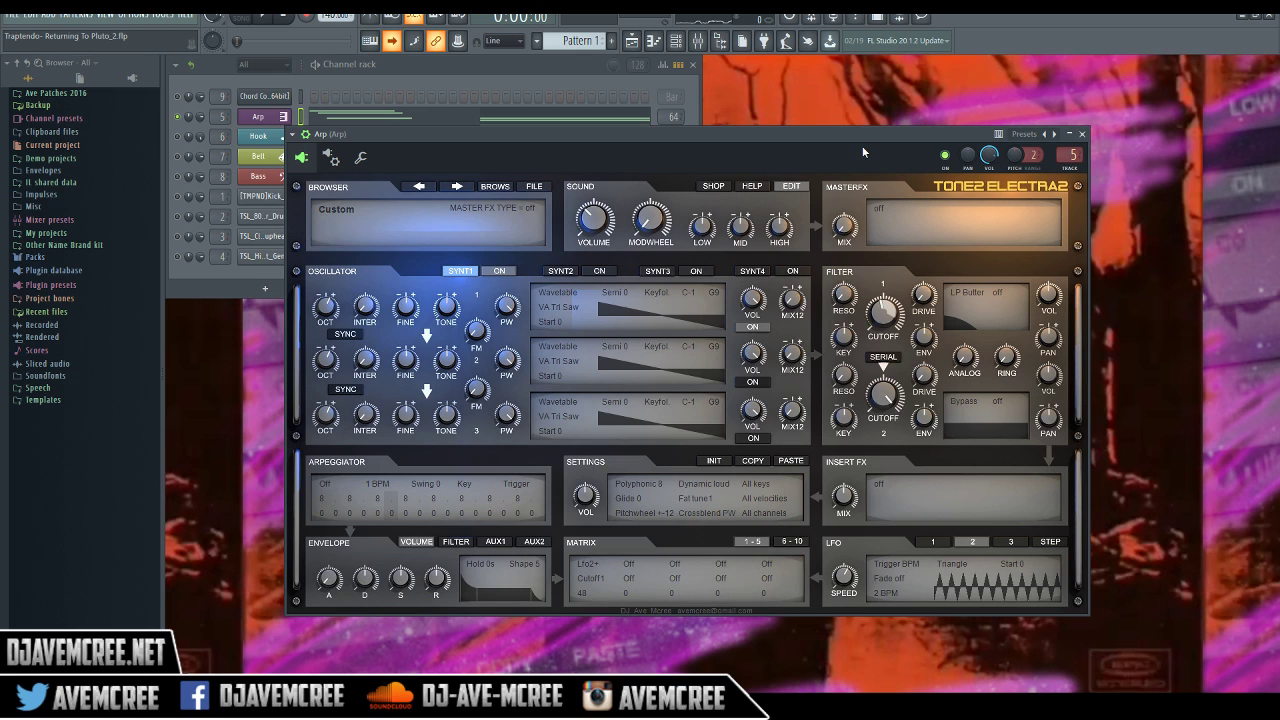
Change the filter 1 type to LP Elliptic and listen to the pattern
click(961, 292)
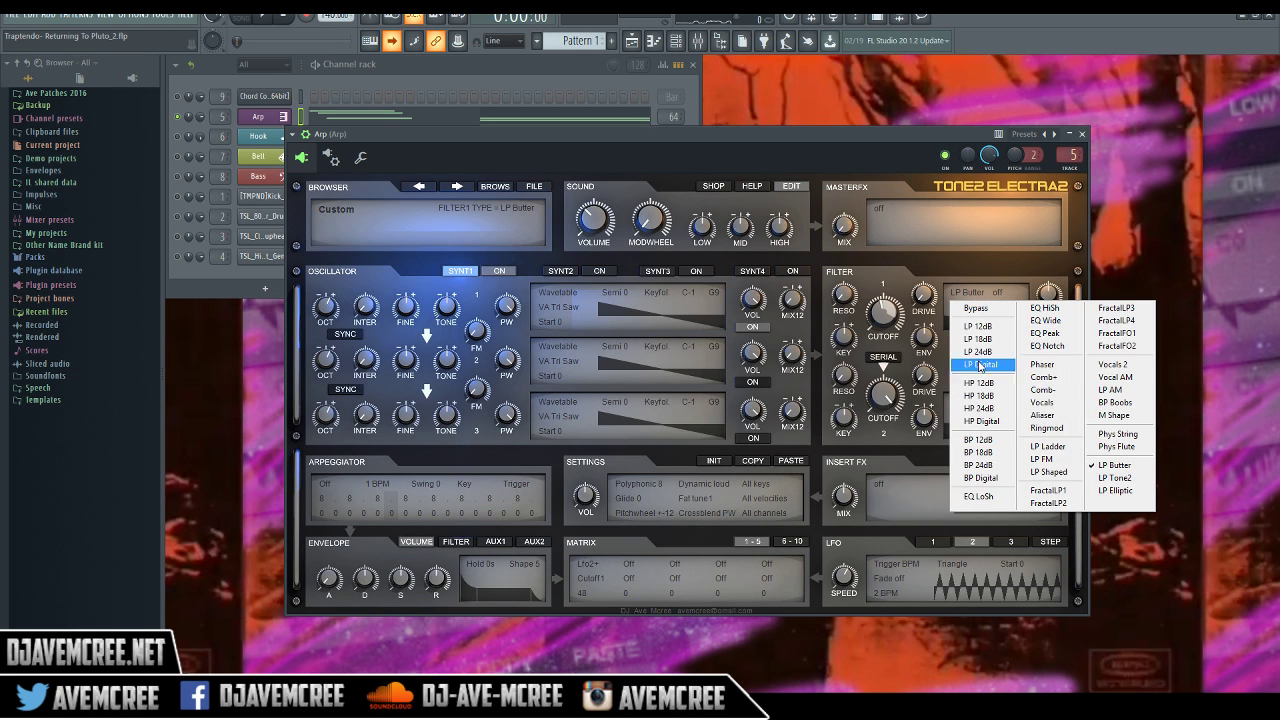
click(1103, 495)
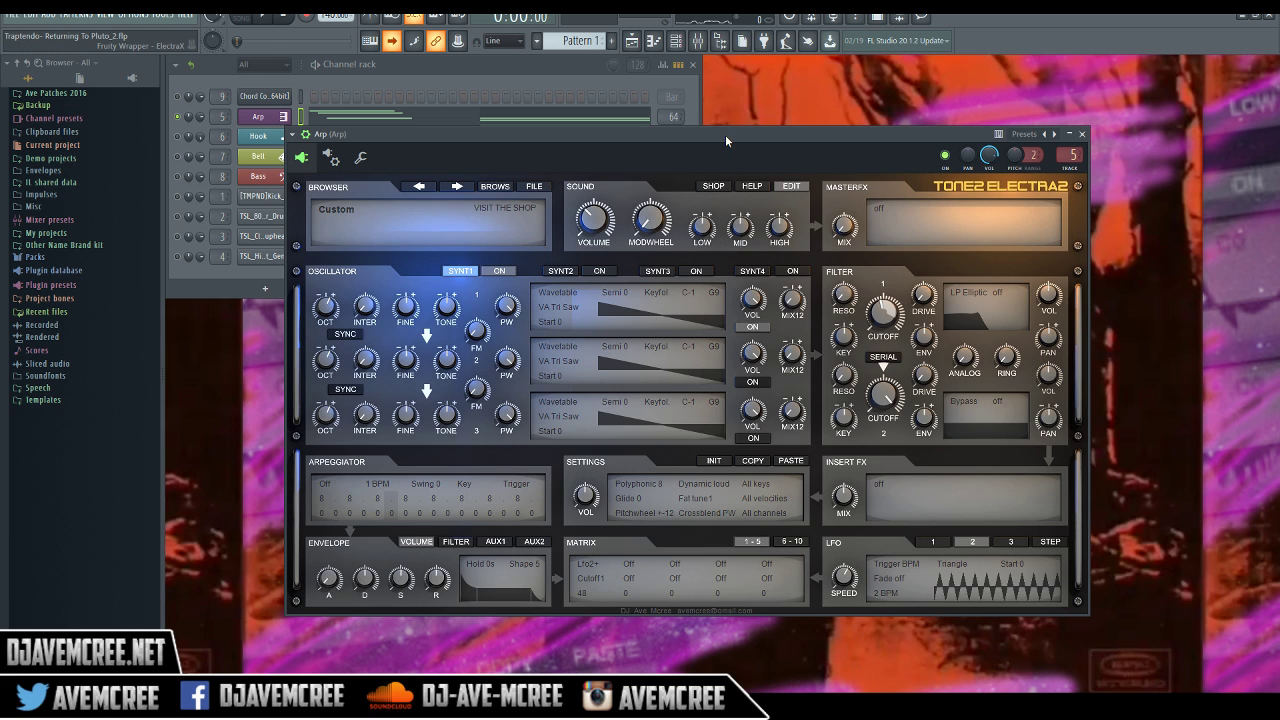
key(space)
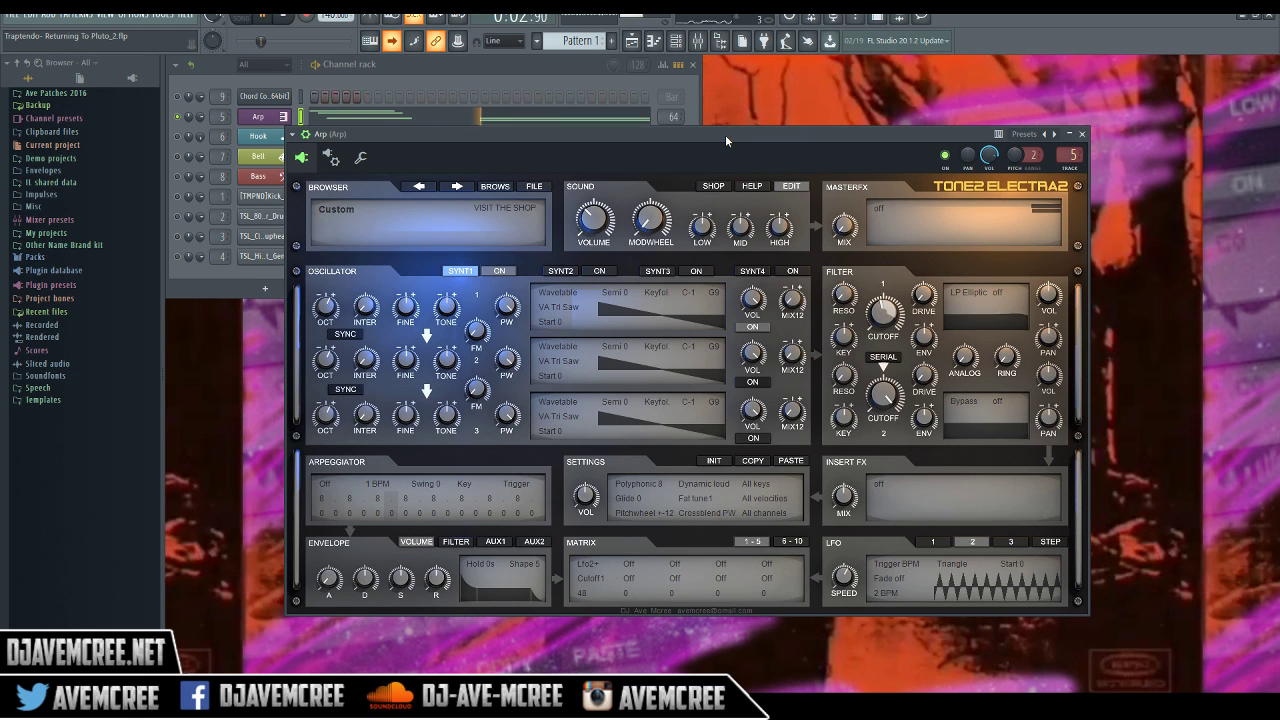
key(space)
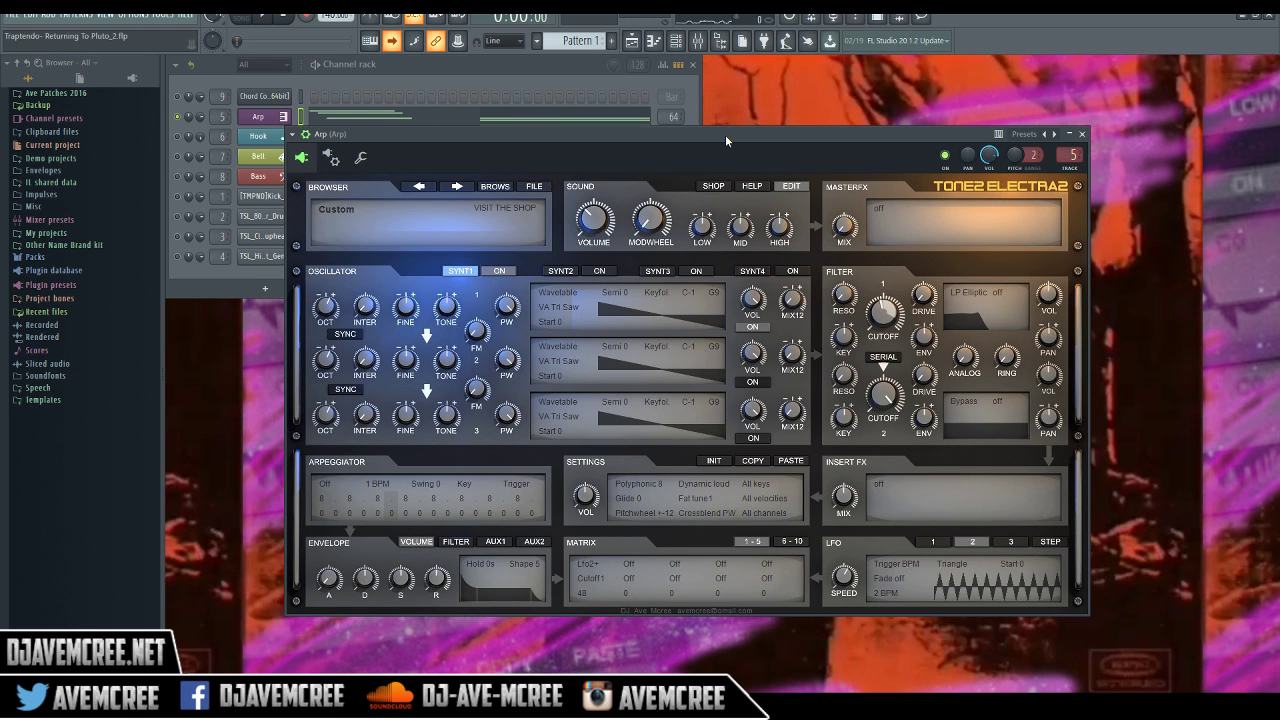
Switch the filter 1 type to LP Ladder and start playback to hear it
click(977, 296)
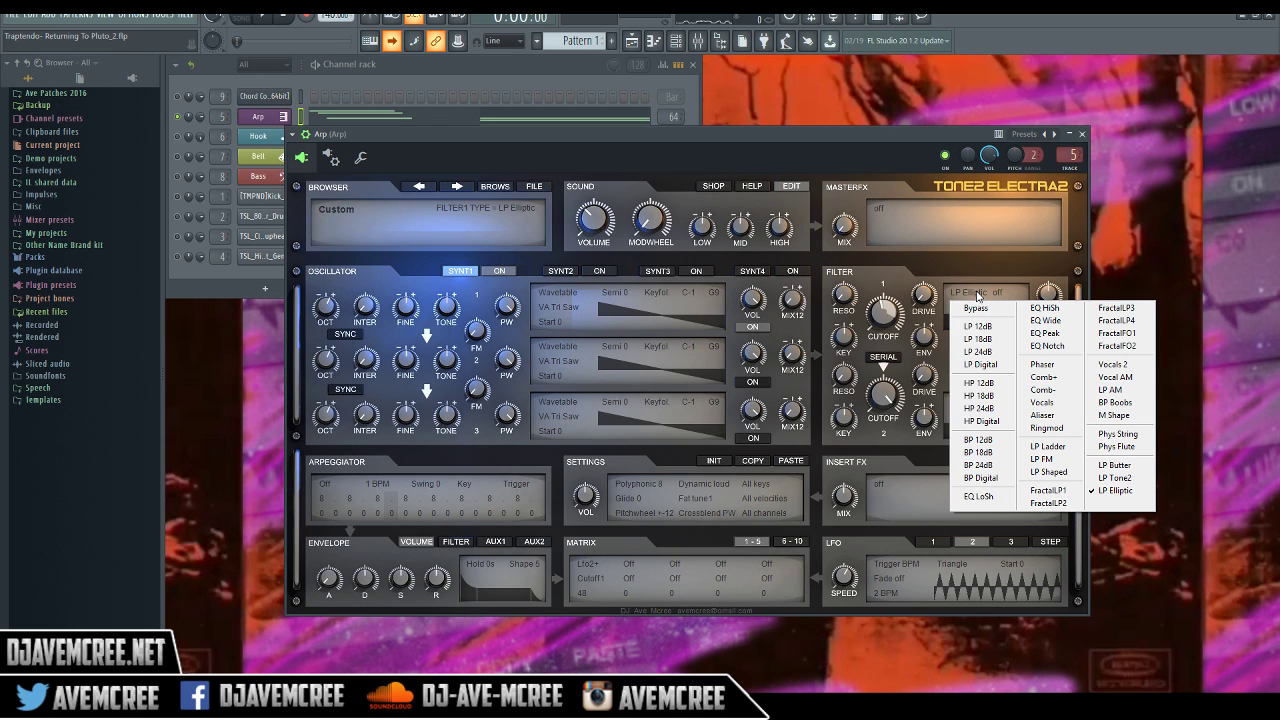
click(1048, 446)
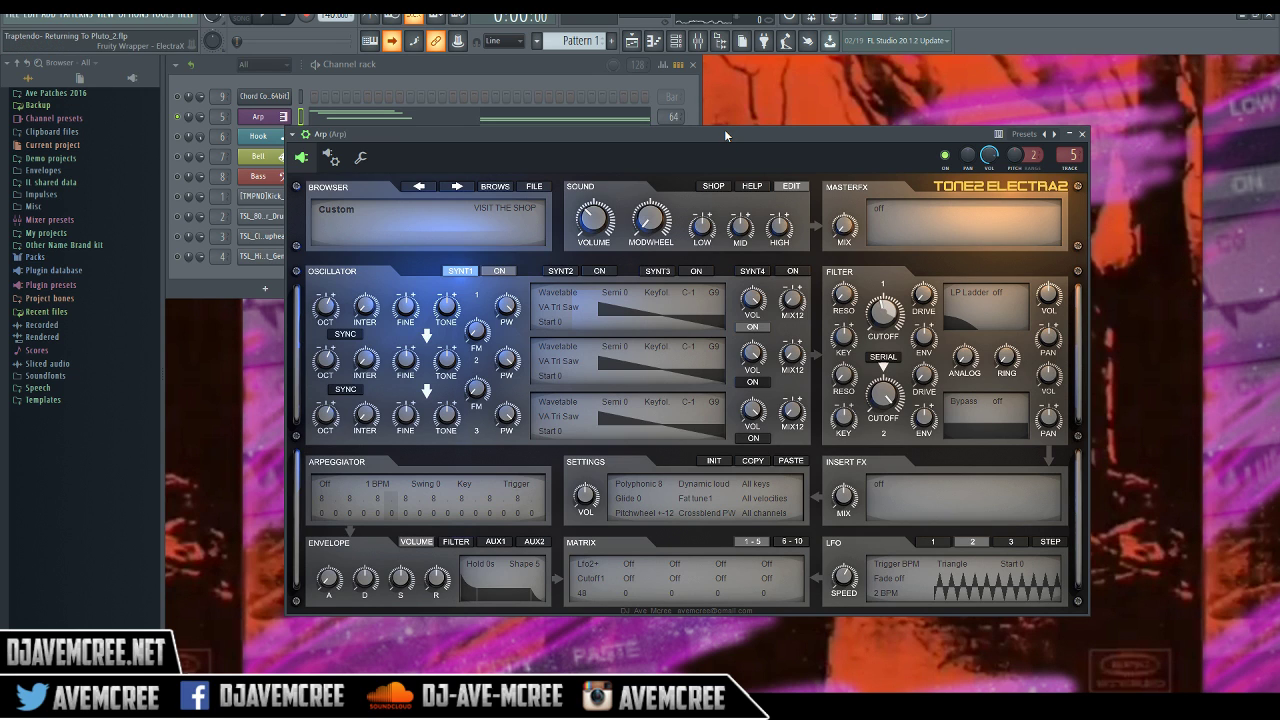
key(space)
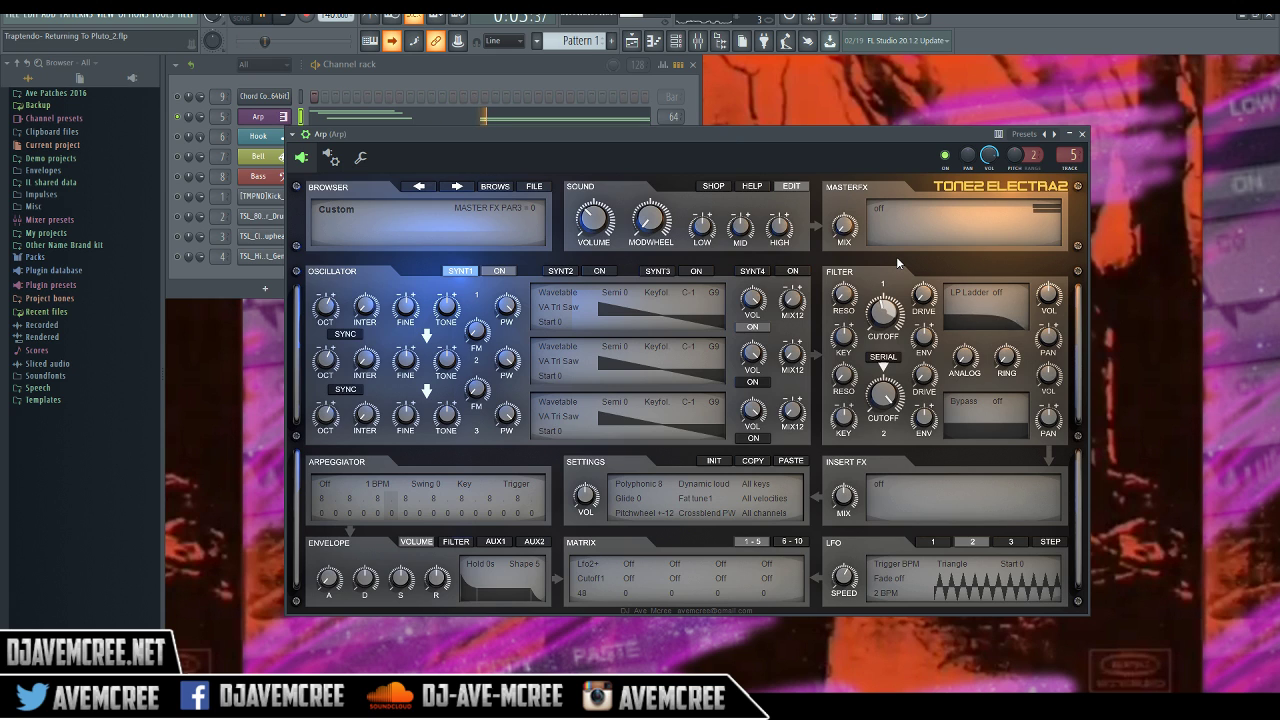
With the pattern playing, compare LP Butter as the filter 1 type again, and finish on LP Shaped
click(948, 288)
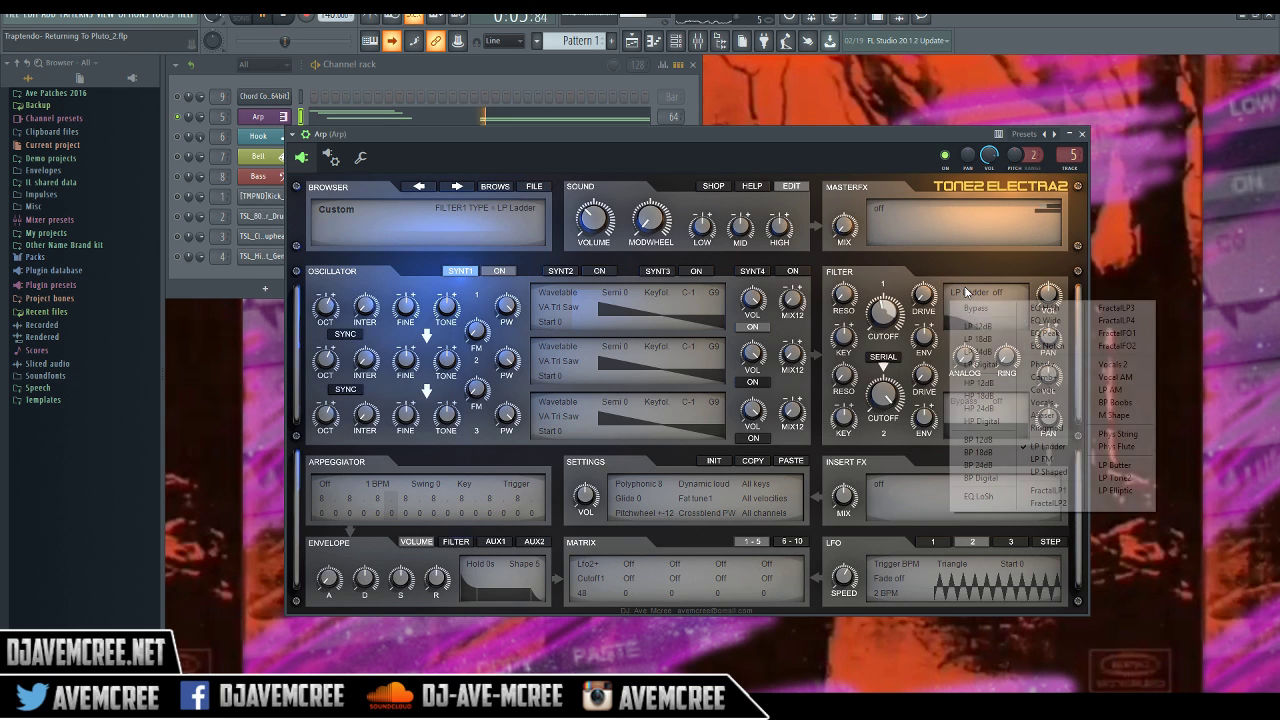
click(1098, 464)
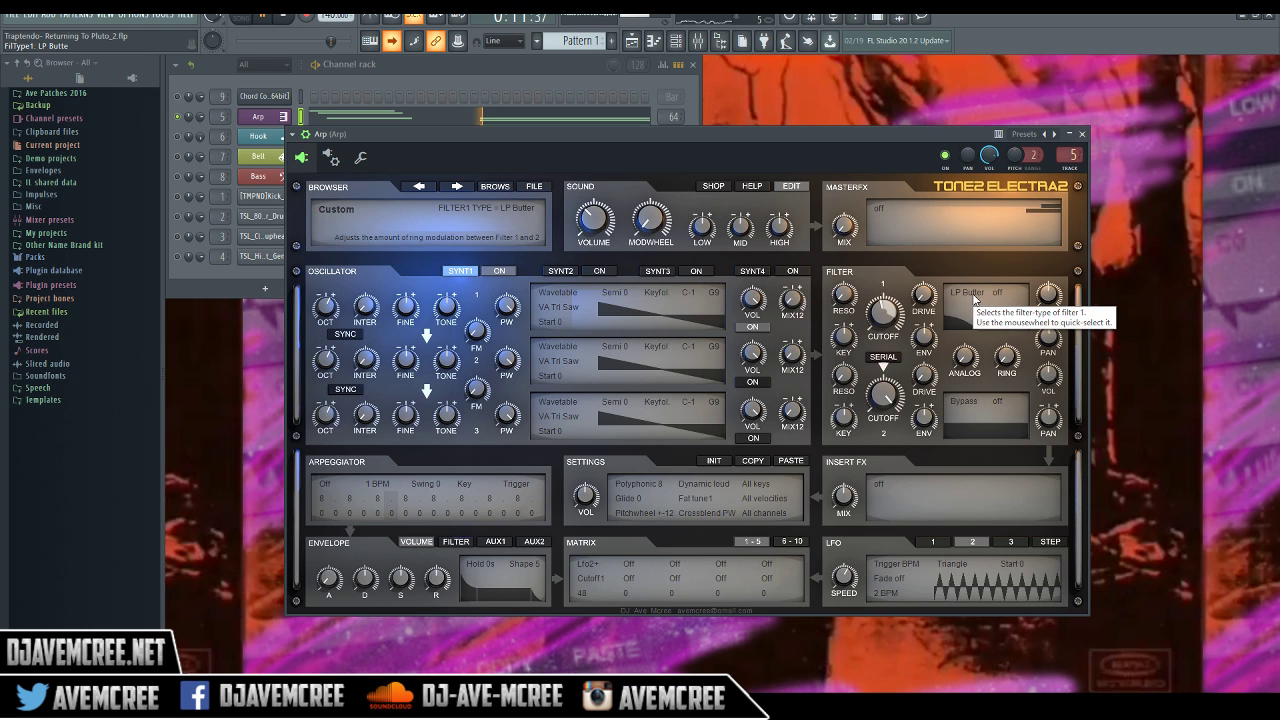
click(973, 293)
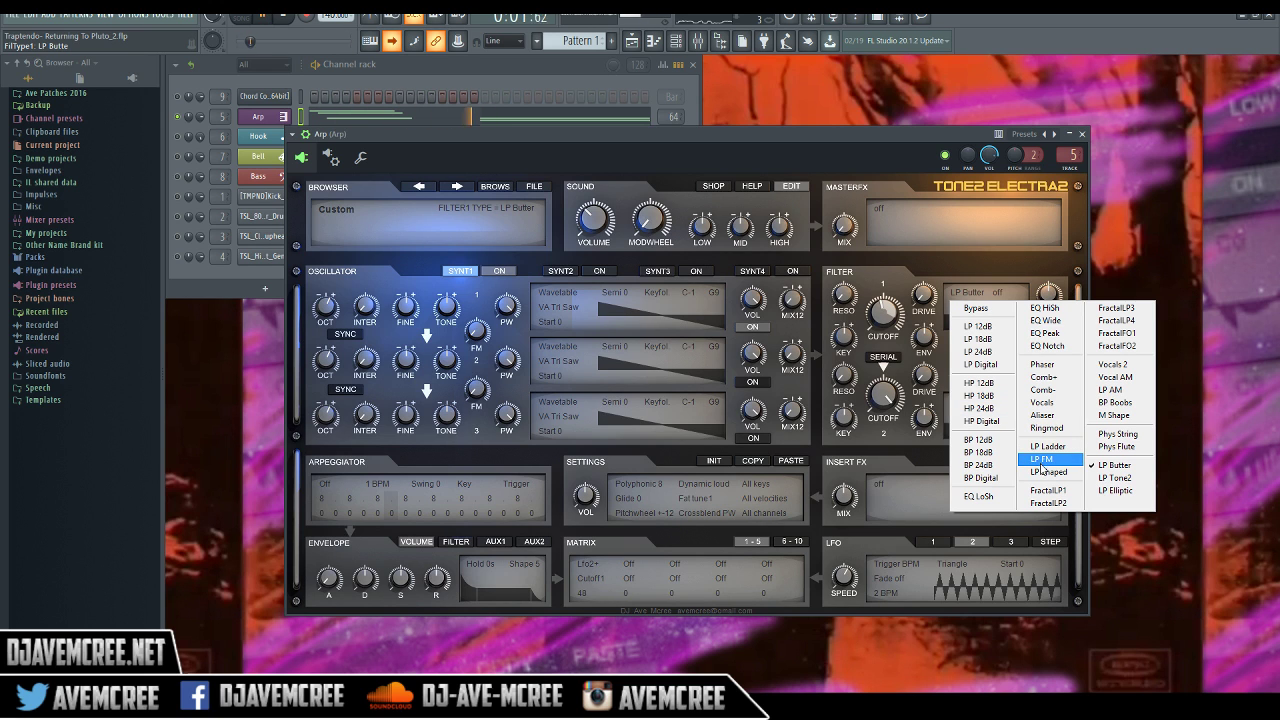
click(1043, 472)
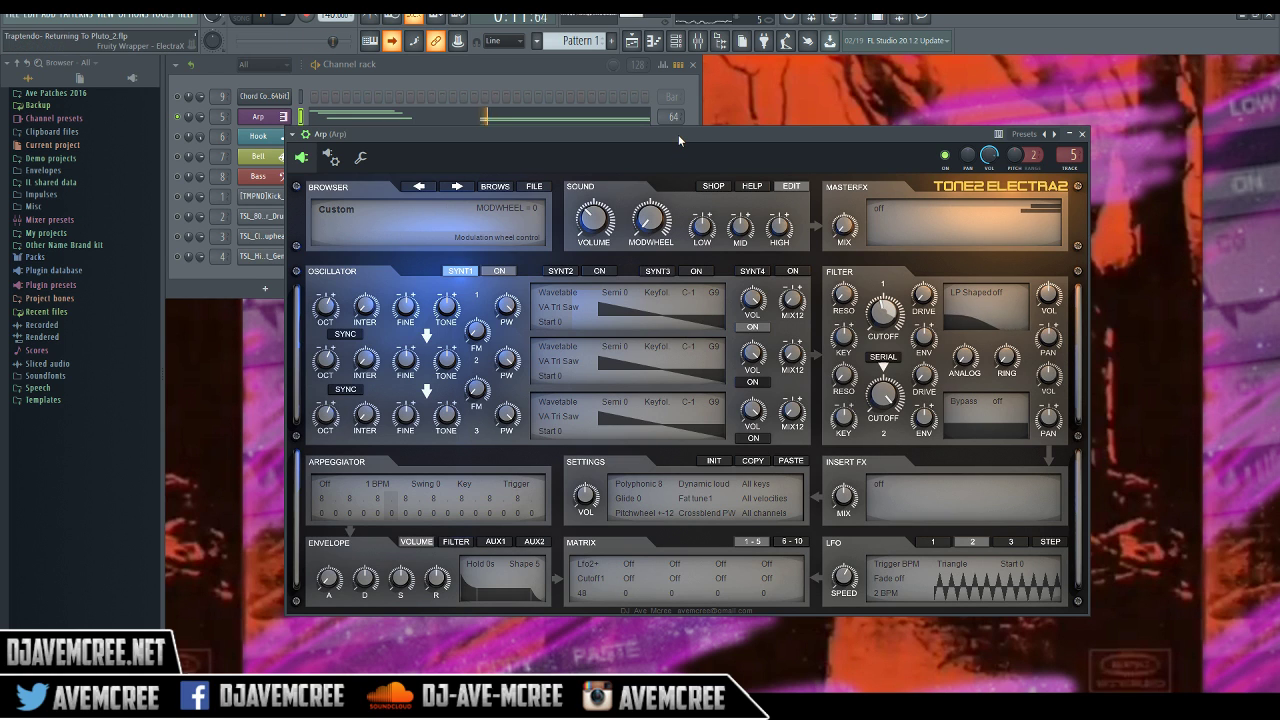
Stop playback, choose Haas Effect as the insert effect, and turn the insert effect mix down
key(space)
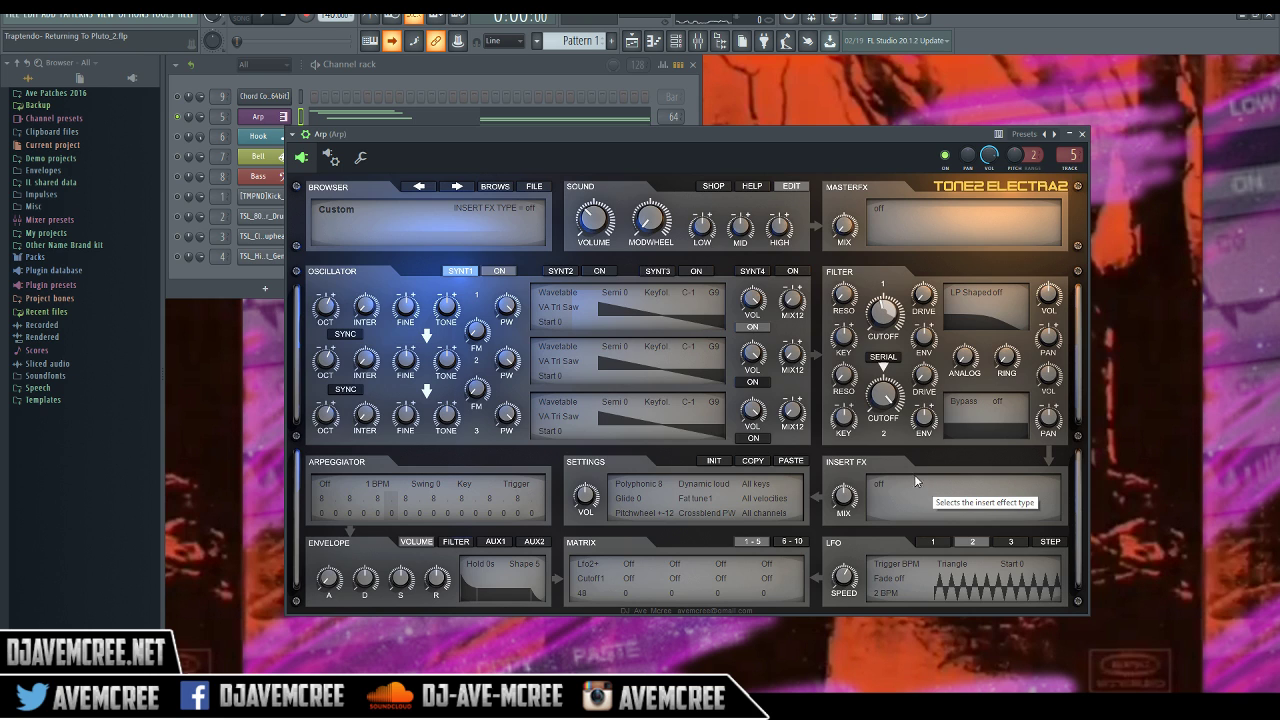
click(885, 486)
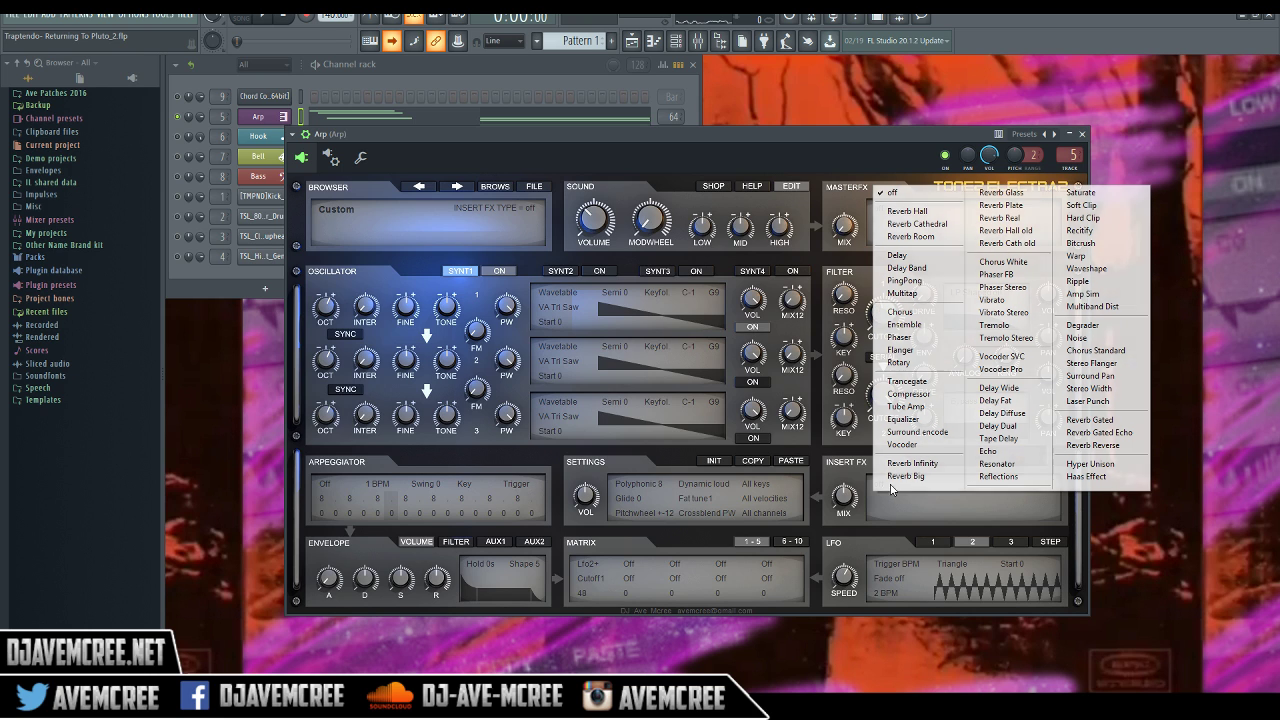
click(1115, 481)
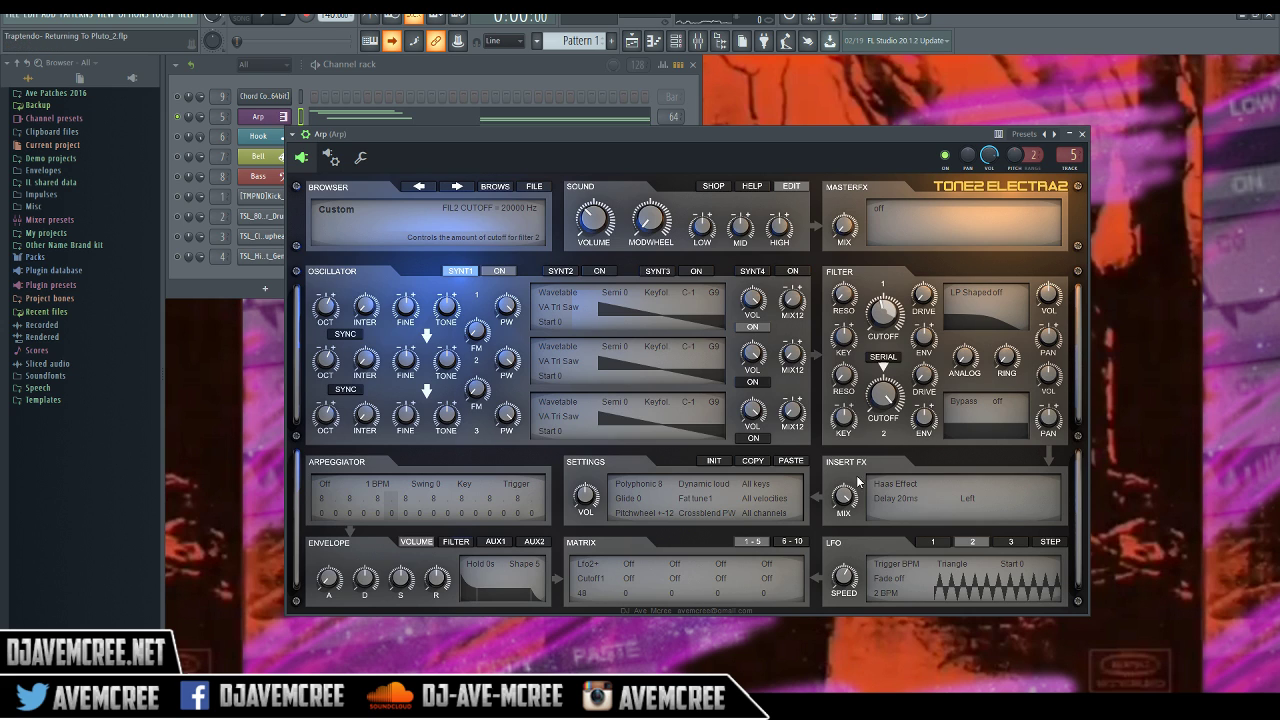
drag(846, 495, 846, 530)
Play the pattern and gradually raise the insert effect mix to 100
key(space)
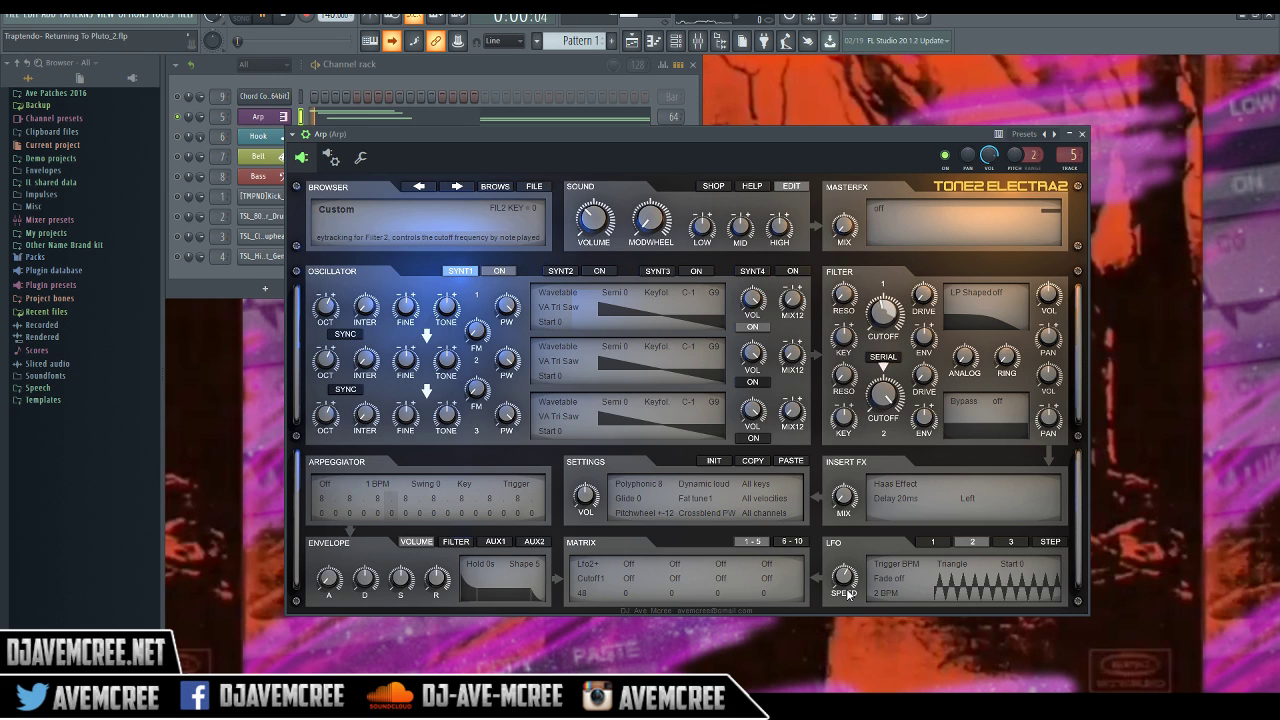
drag(843, 500, 846, 376)
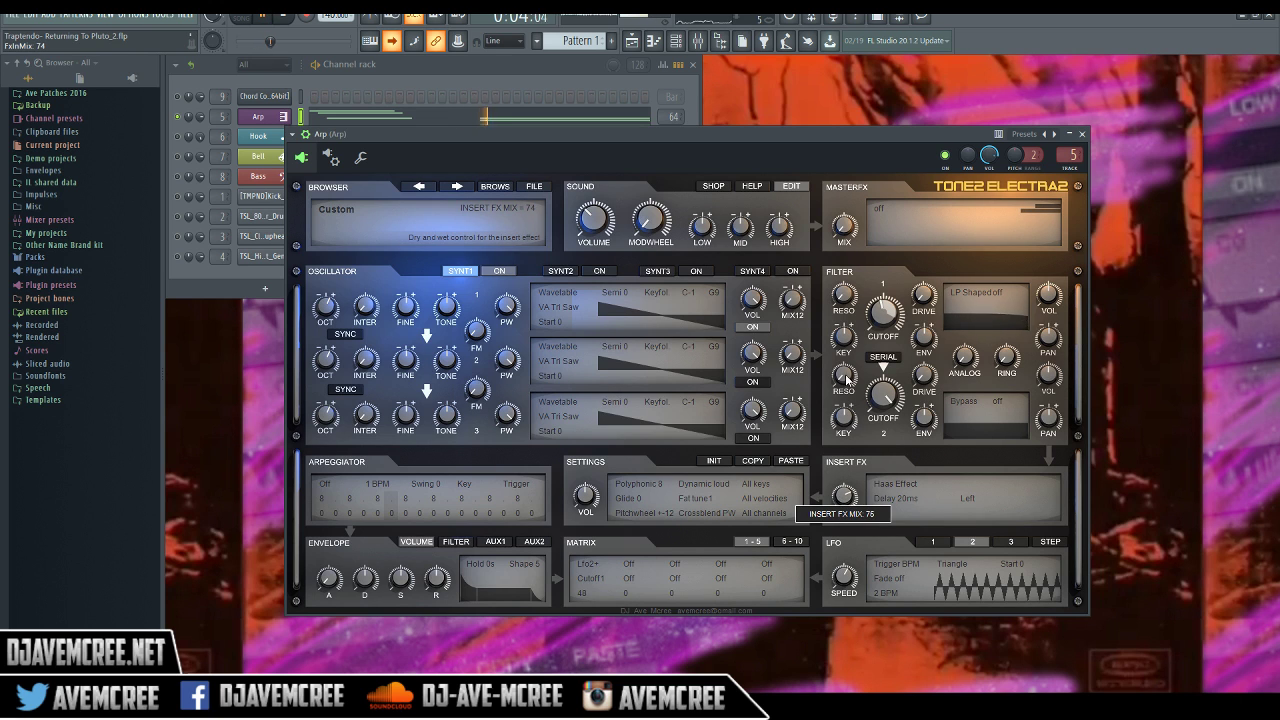
drag(845, 495, 845, 425)
Set the Haas Effect delay to 34 ms and its side to Right while listening, and stop playback
drag(912, 509, 898, 448)
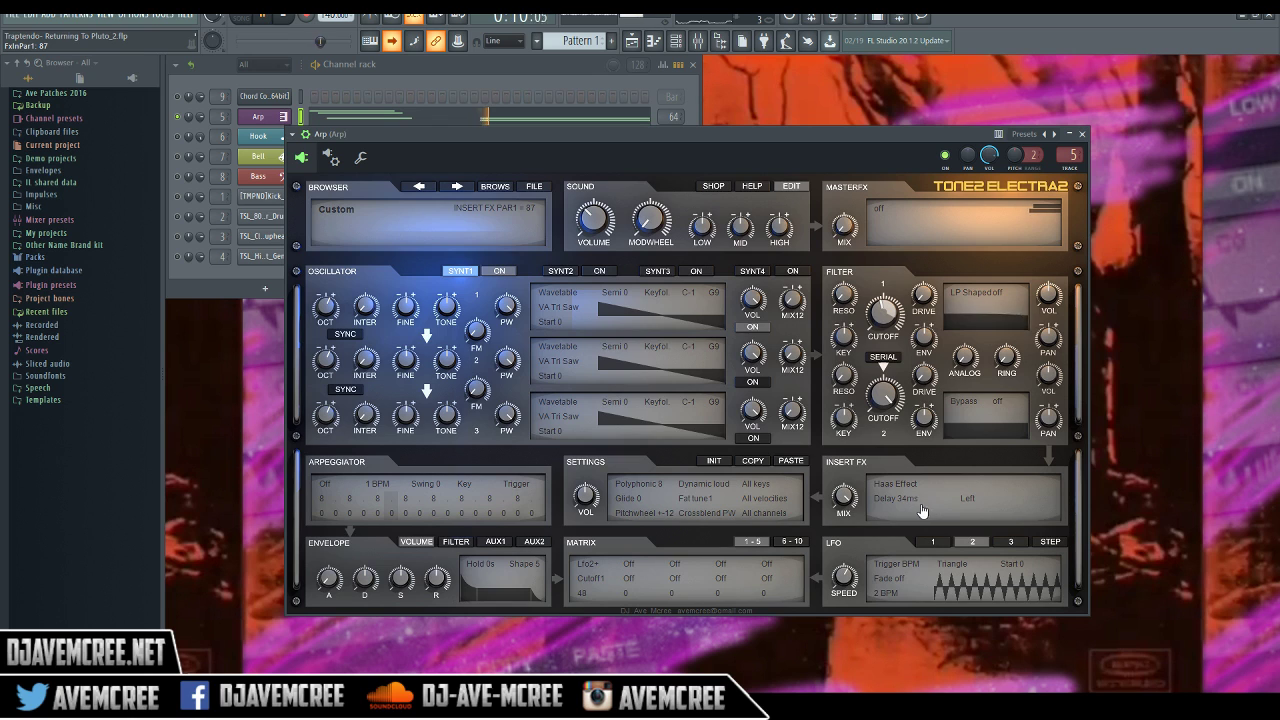
click(967, 498)
drag(967, 495, 977, 508)
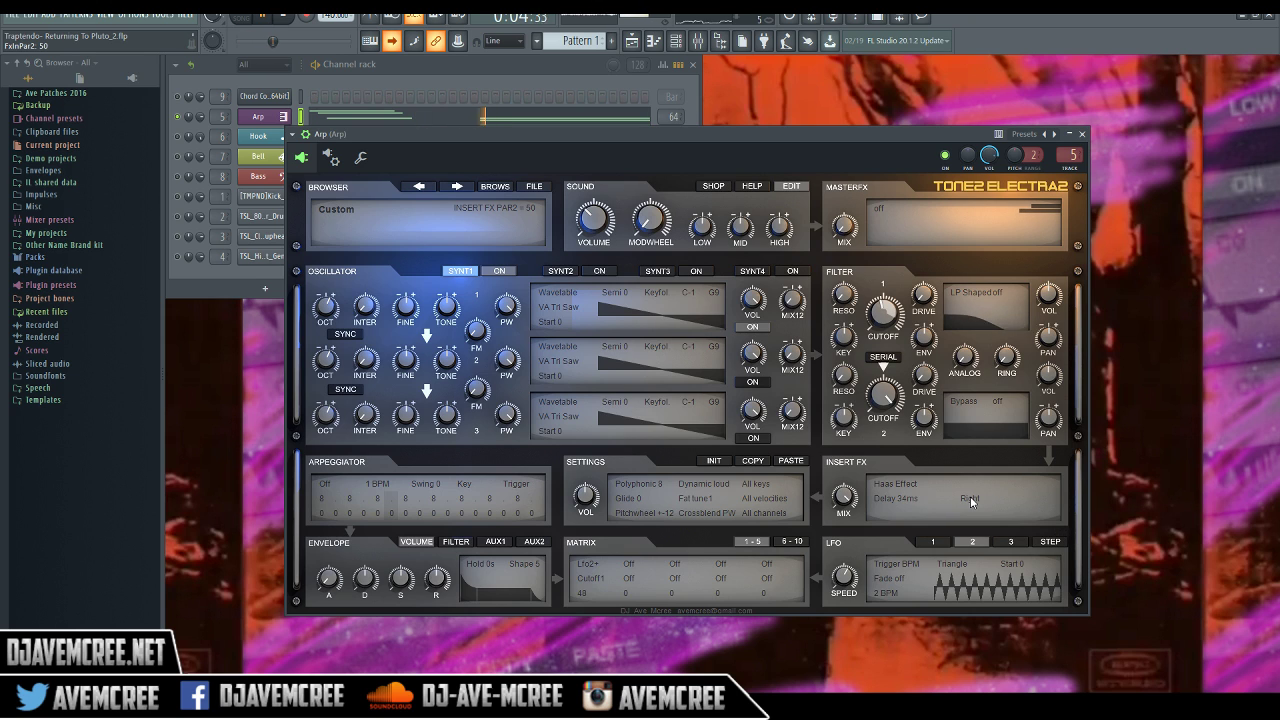
click(970, 496)
mouse_move(843, 495)
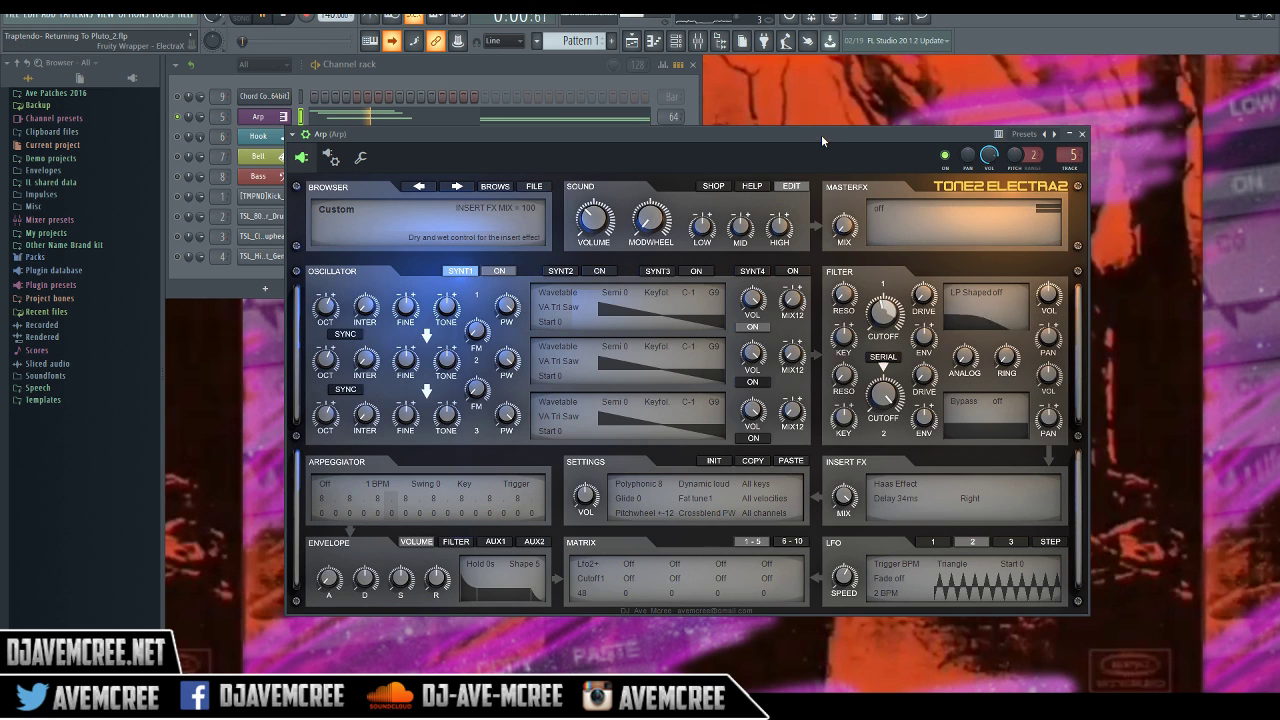
key(space)
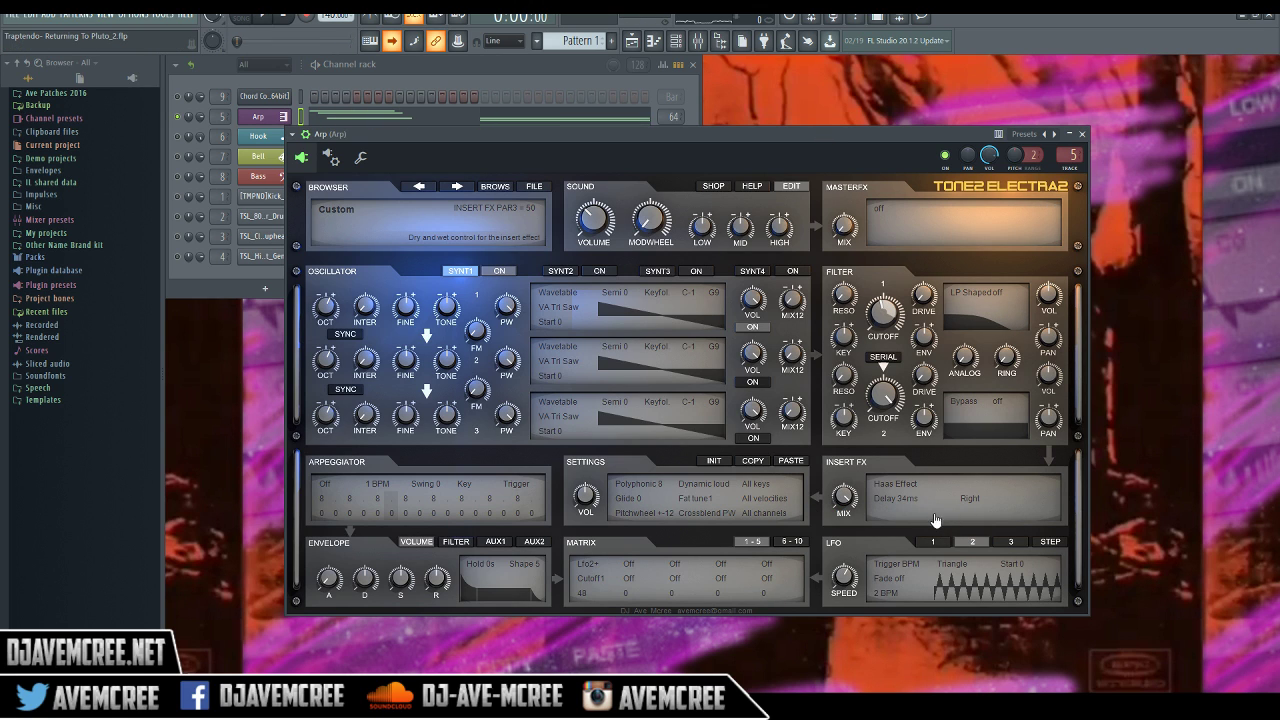
click(911, 488)
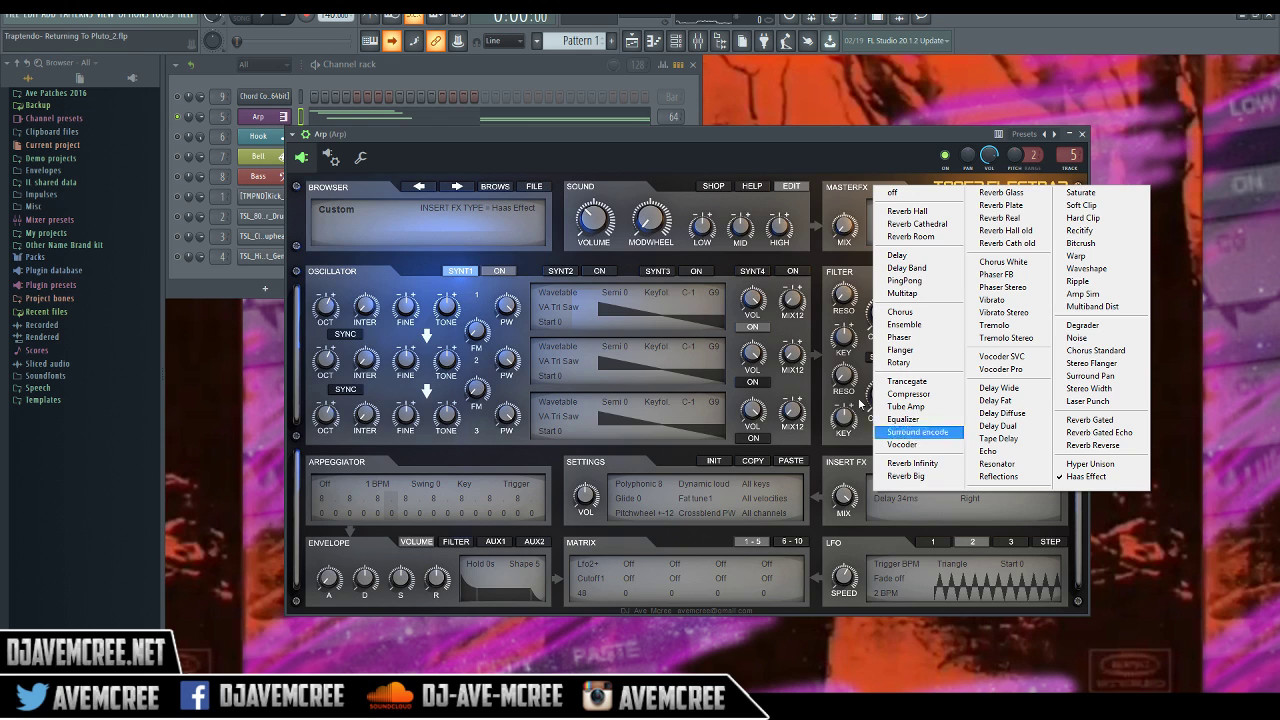
click(742, 140)
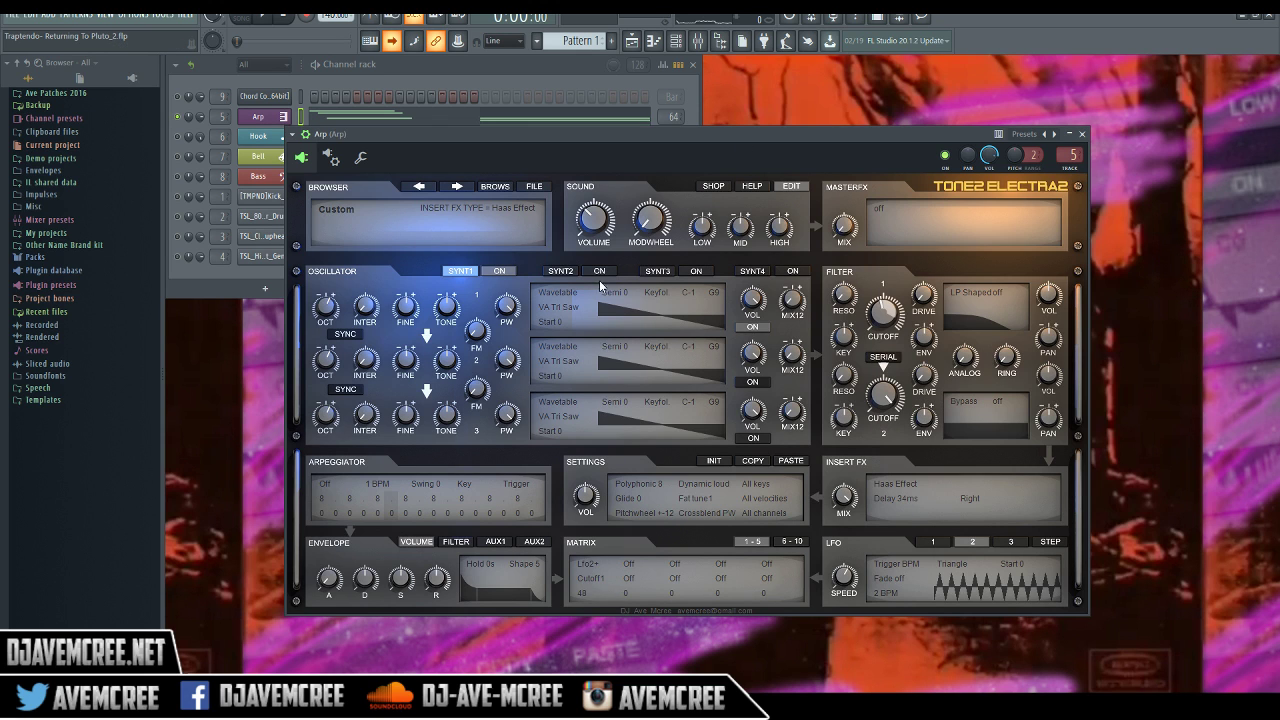
Switch oscillator 1 to Ultrasaw synthesis with the Supersaw JP waveform and set its PW spread to 70
click(566, 294)
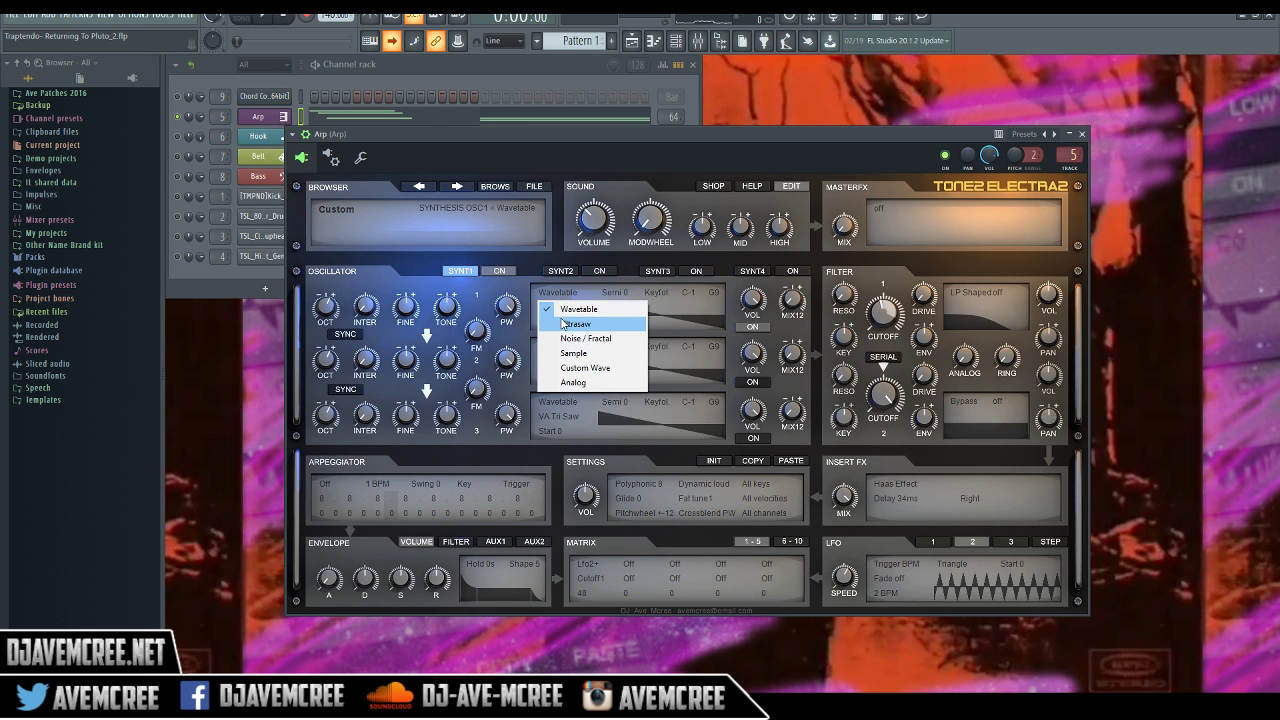
click(563, 324)
click(557, 309)
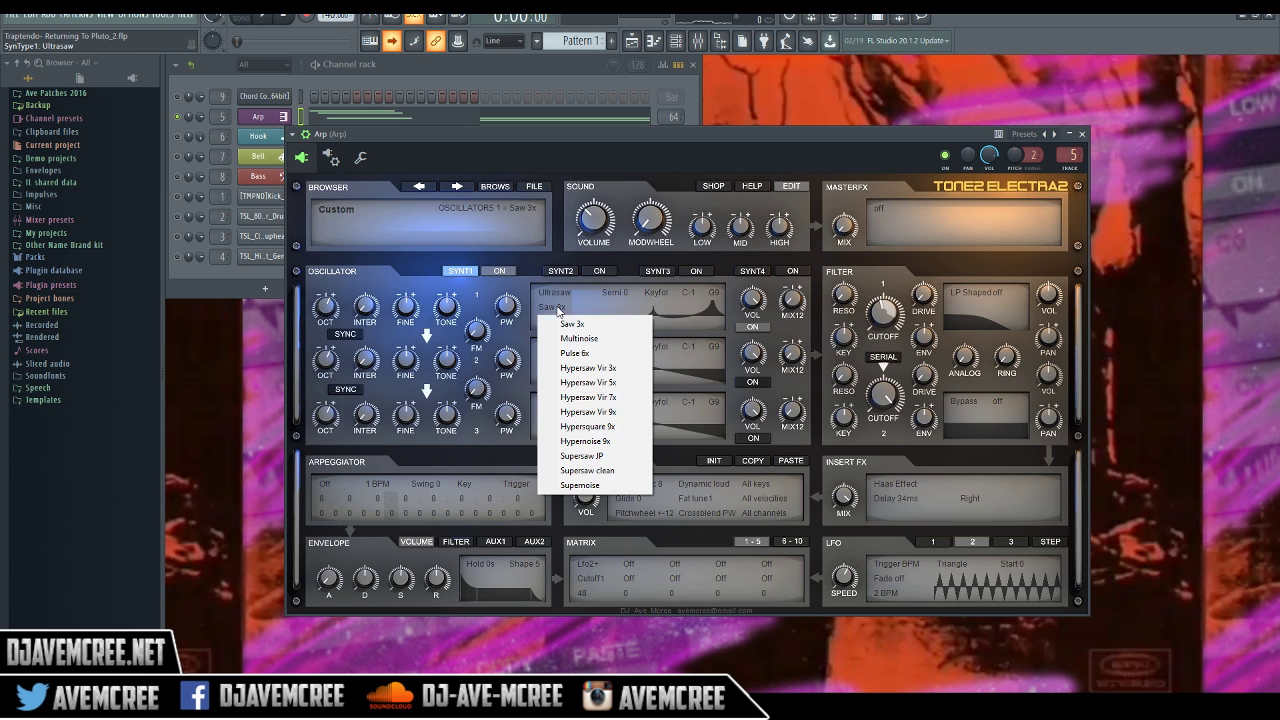
click(601, 458)
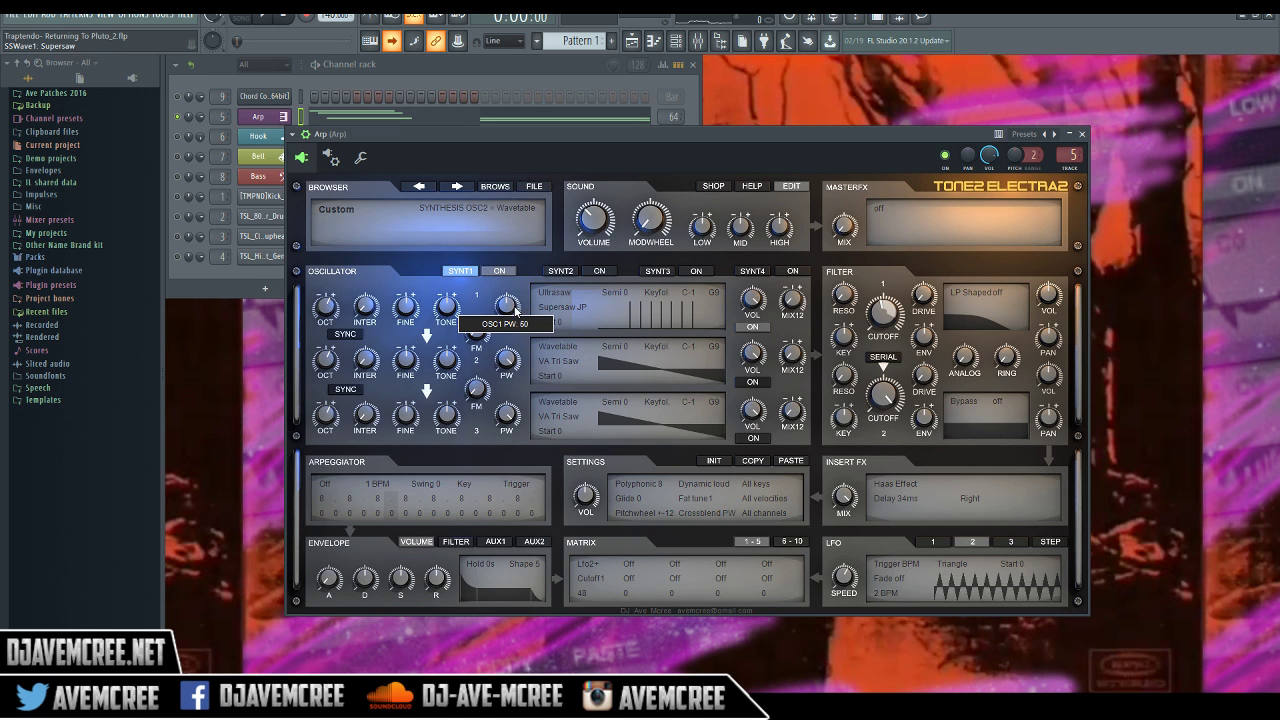
drag(521, 318, 494, 259)
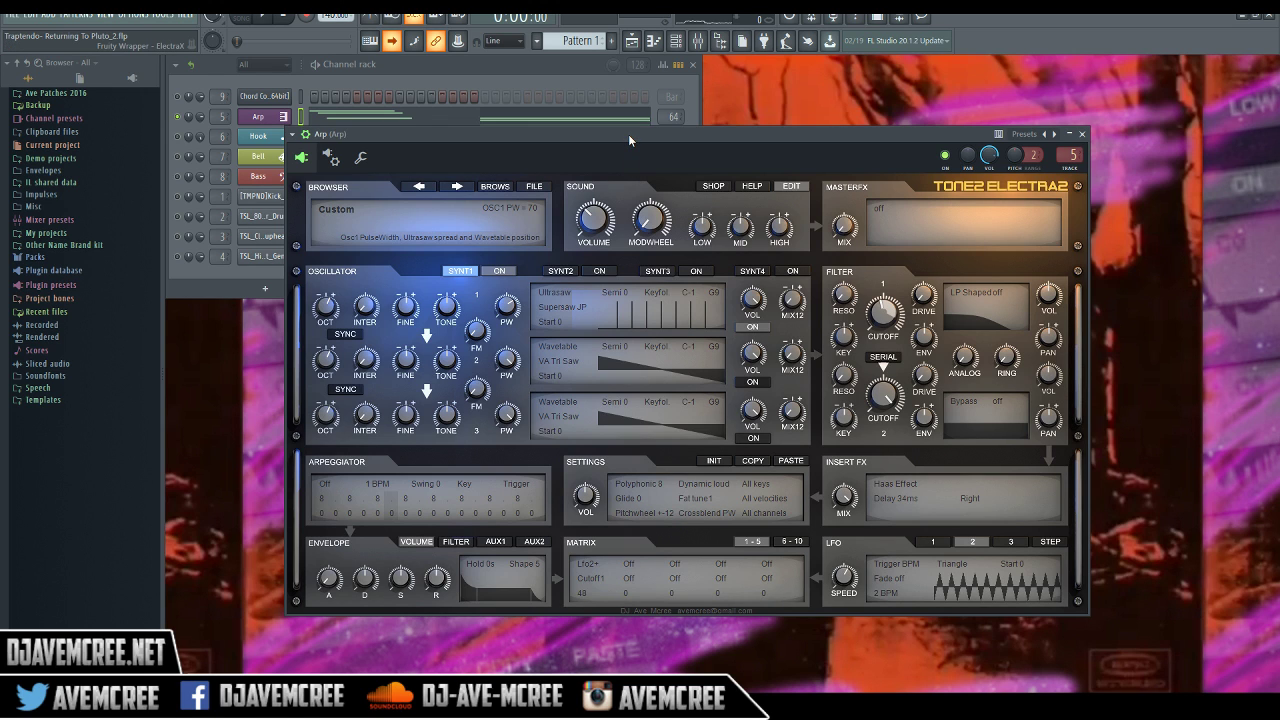
Audition the pattern while lowering oscillator 1's PW to 25 and raising the master volume to 41
key(space)
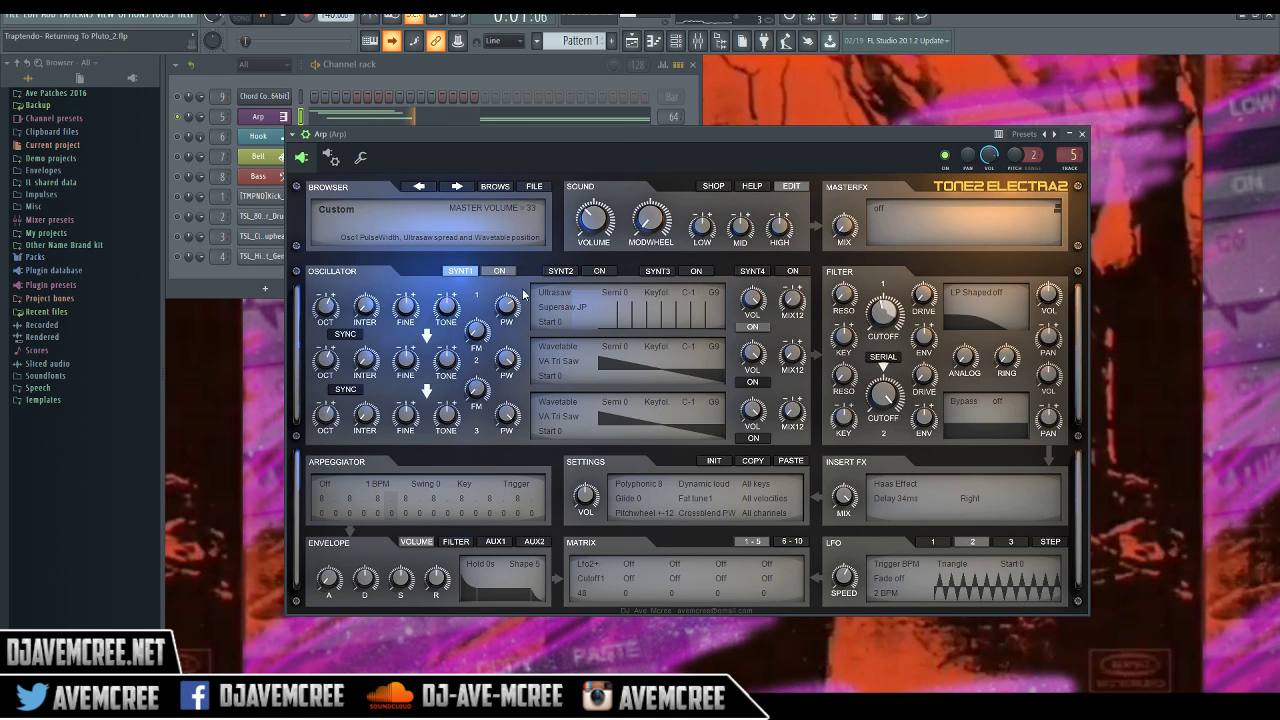
mouse_move(508, 306)
drag(508, 306, 539, 410)
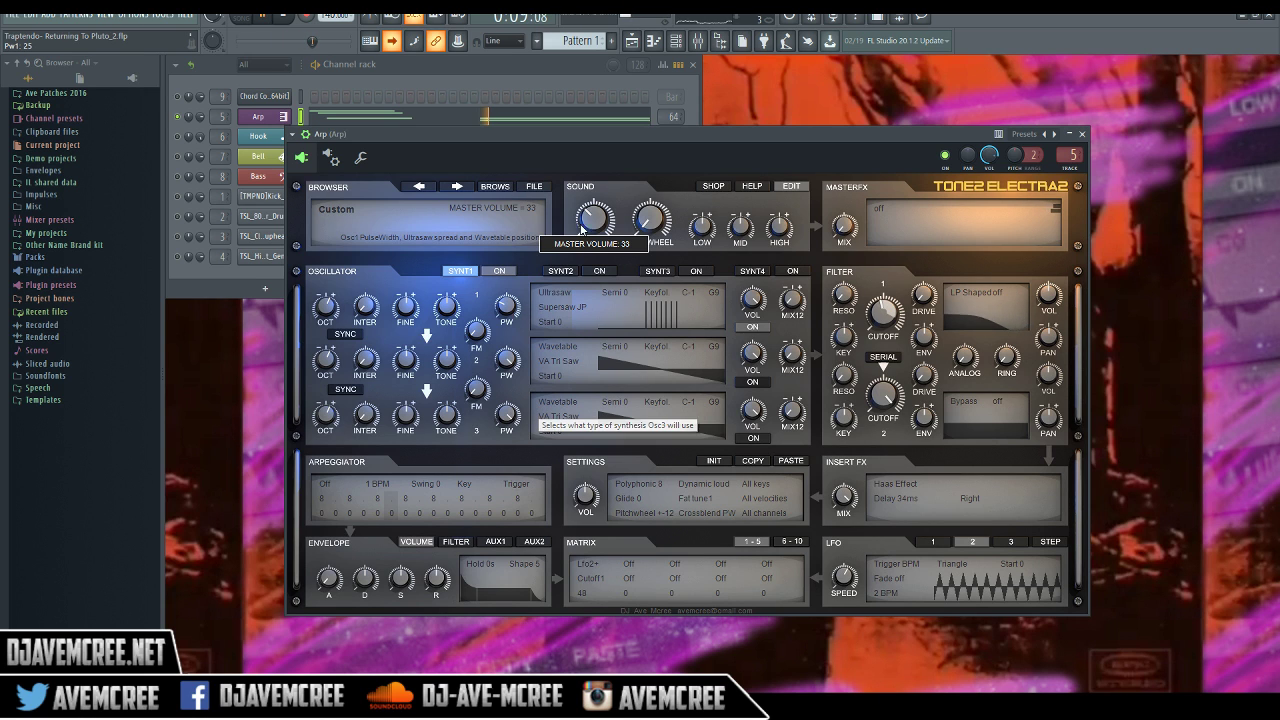
drag(591, 215, 590, 202)
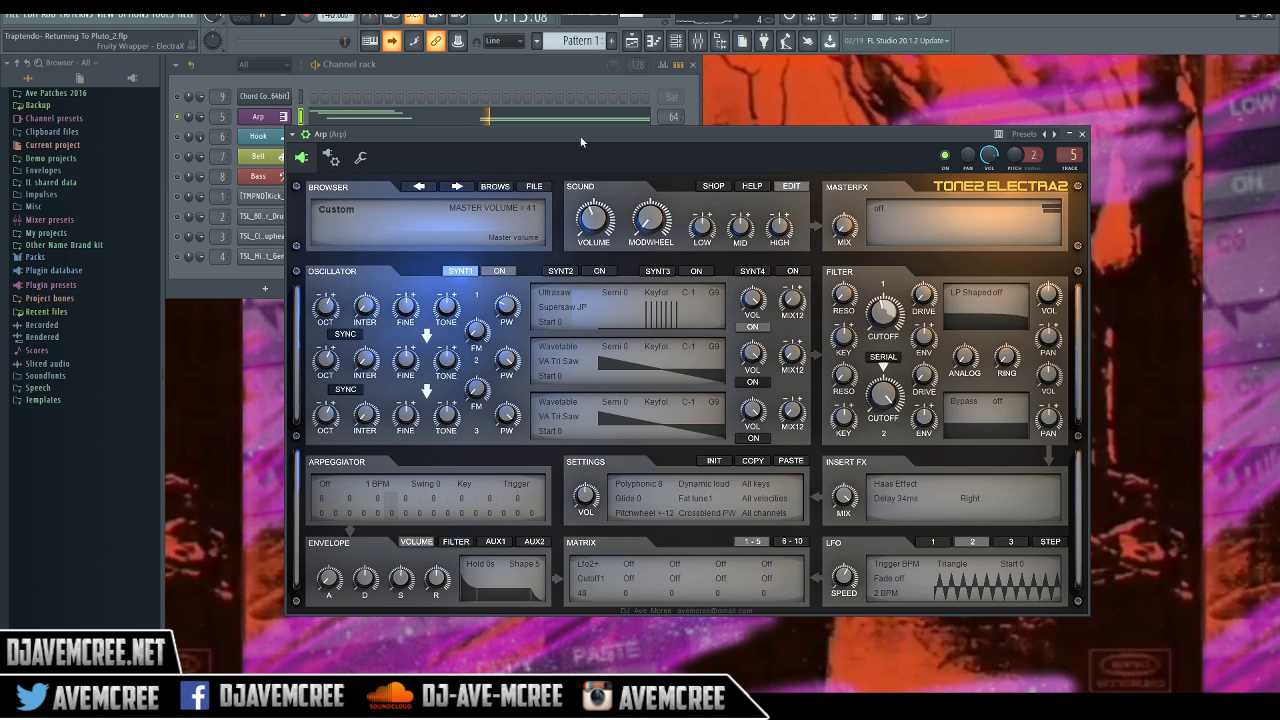
key(space)
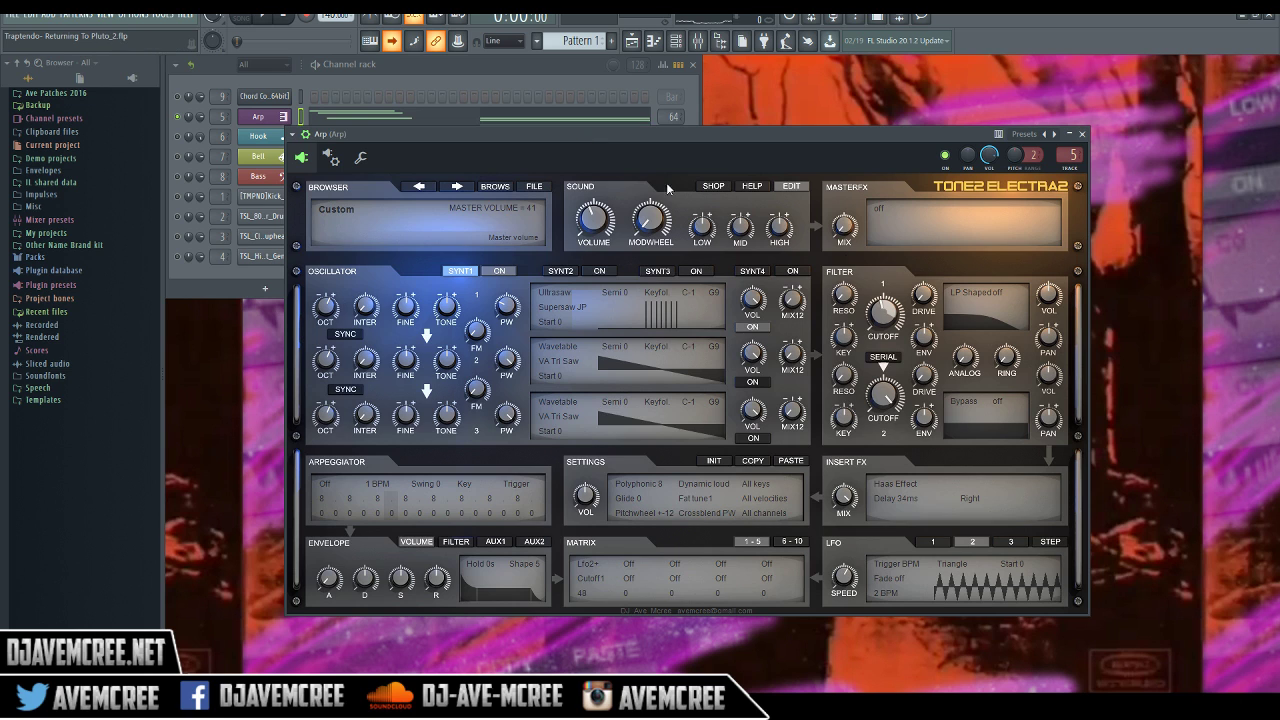
Choose Hyper Unison as the master effect and turn the master effect mix down
click(890, 217)
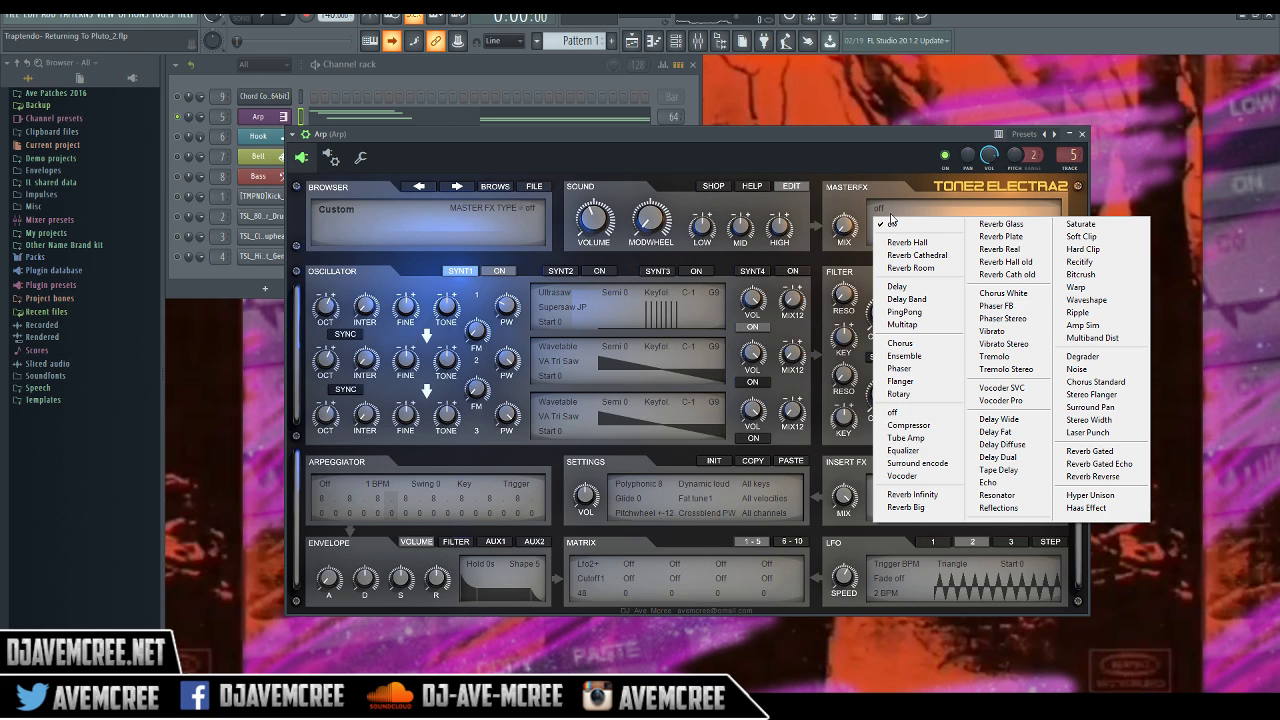
click(1086, 496)
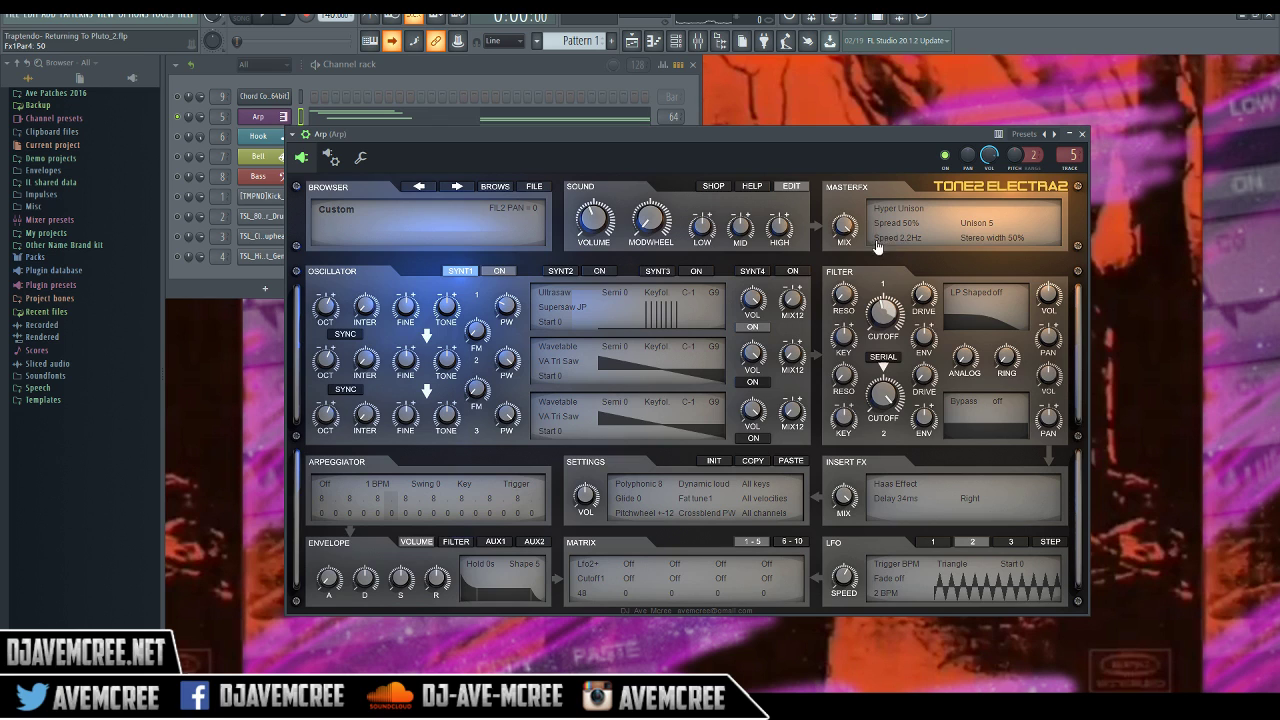
drag(844, 226, 878, 541)
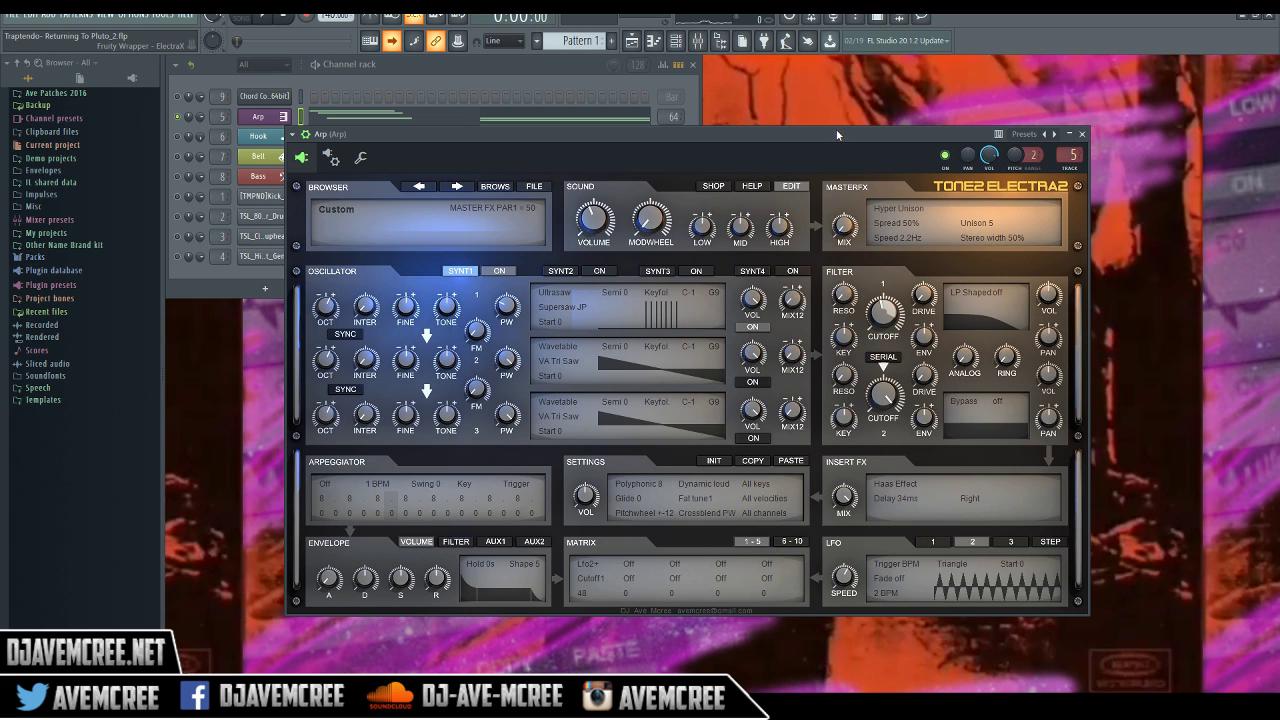
Start playback and gradually bring the Hyper Unison mix up to 100
key(space)
drag(841, 227, 849, 111)
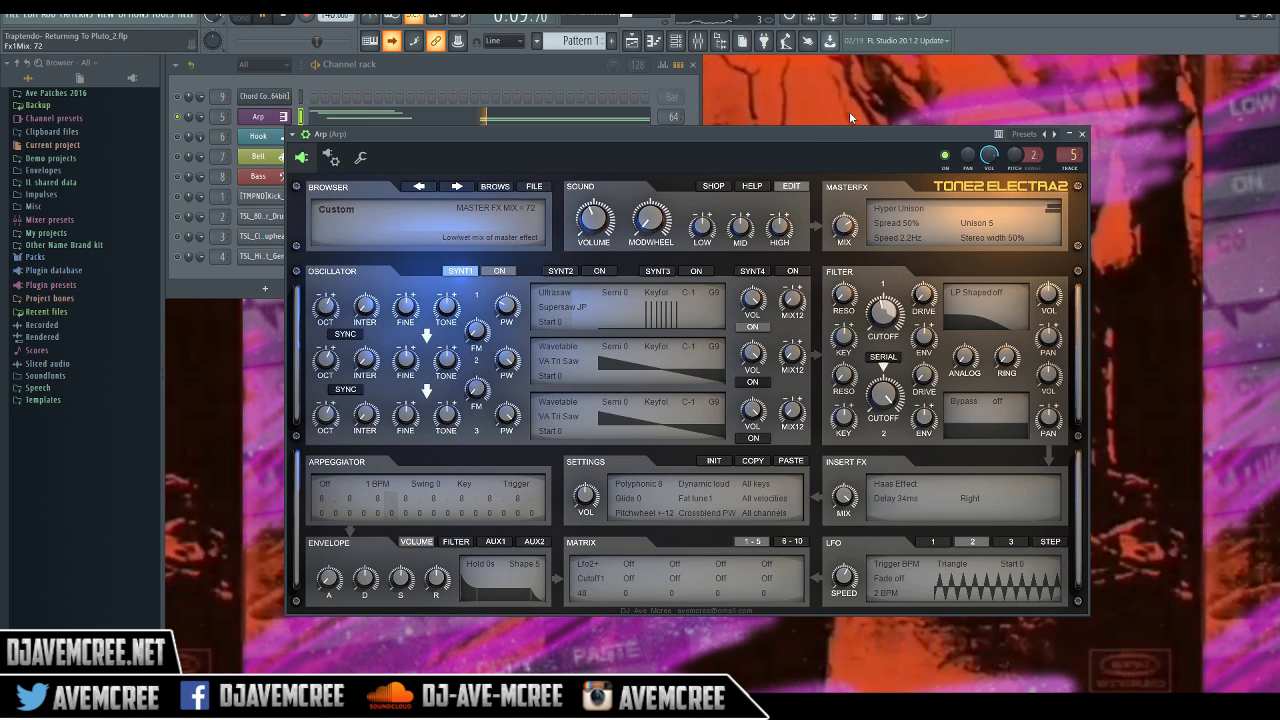
drag(842, 220, 842, 163)
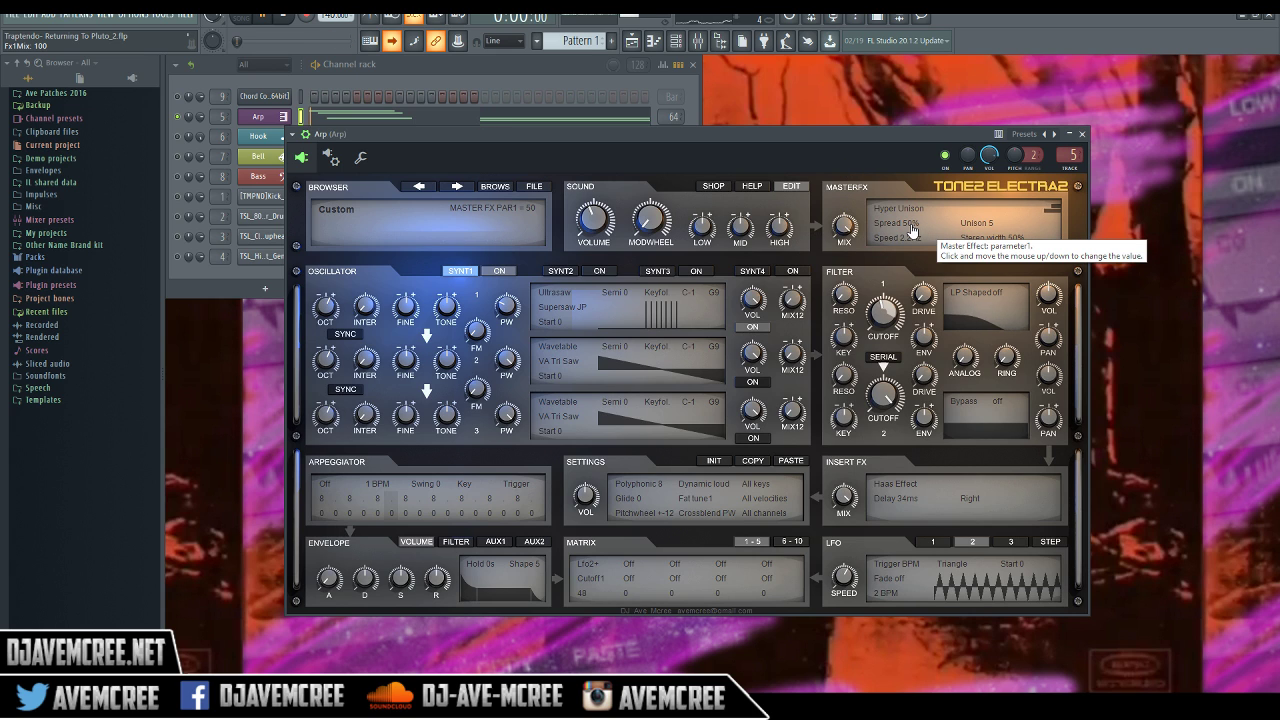
Raise the Hyper Unison spread to 84% and on to 100%, with the master volume set to 52
drag(908, 224, 910, 185)
drag(590, 228, 583, 188)
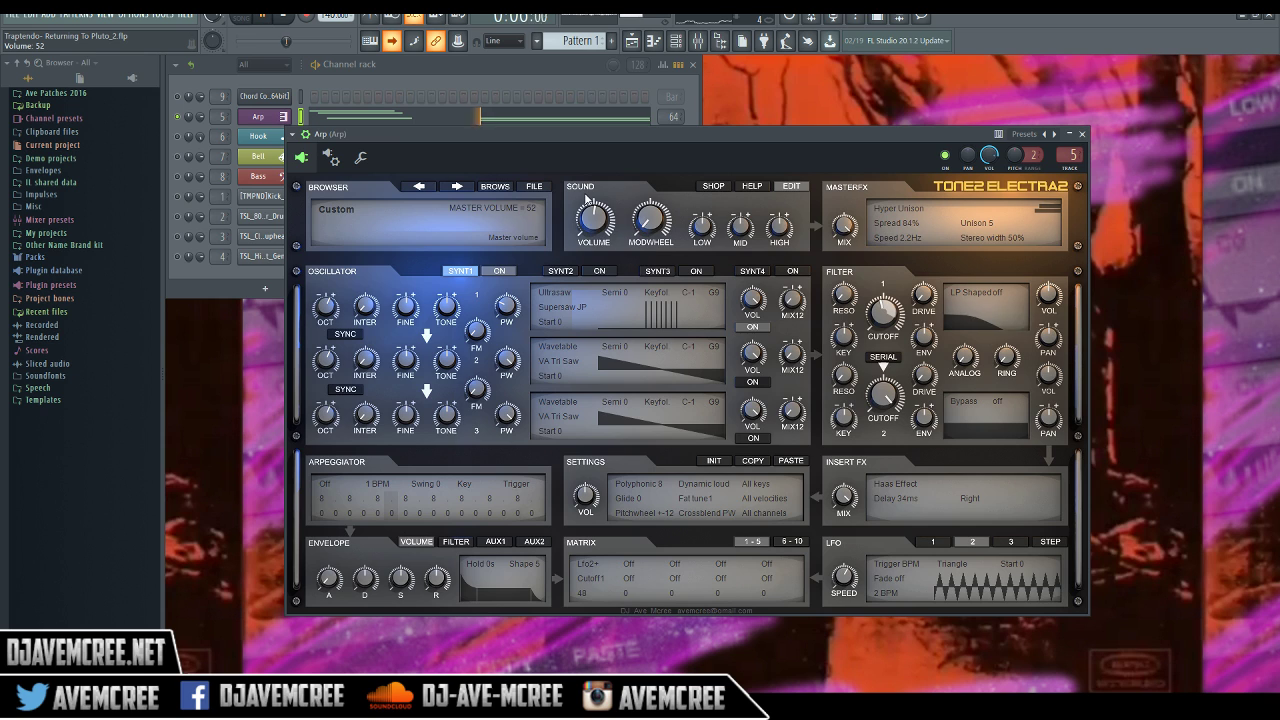
drag(898, 232, 906, 191)
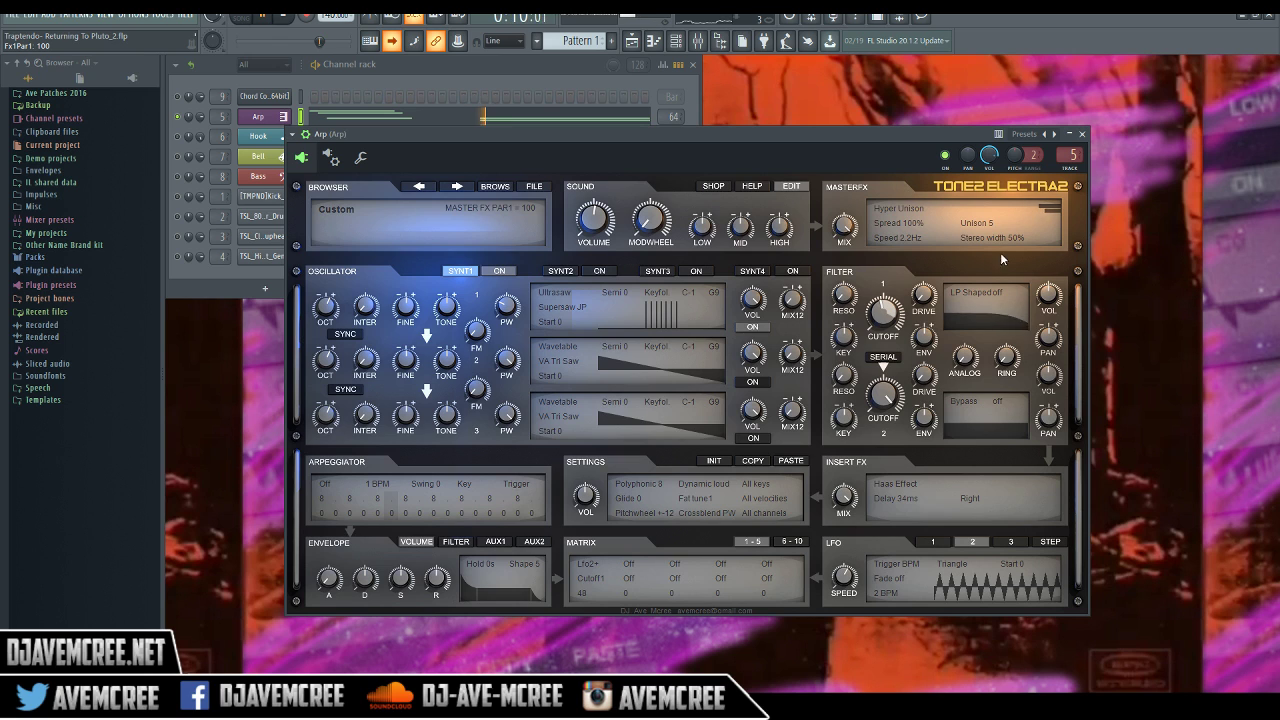
Set Hyper Unison to unison 9, stereo width 100%, speed 4.0 Hz and spread 74%, and stop playback
drag(993, 234, 990, 155)
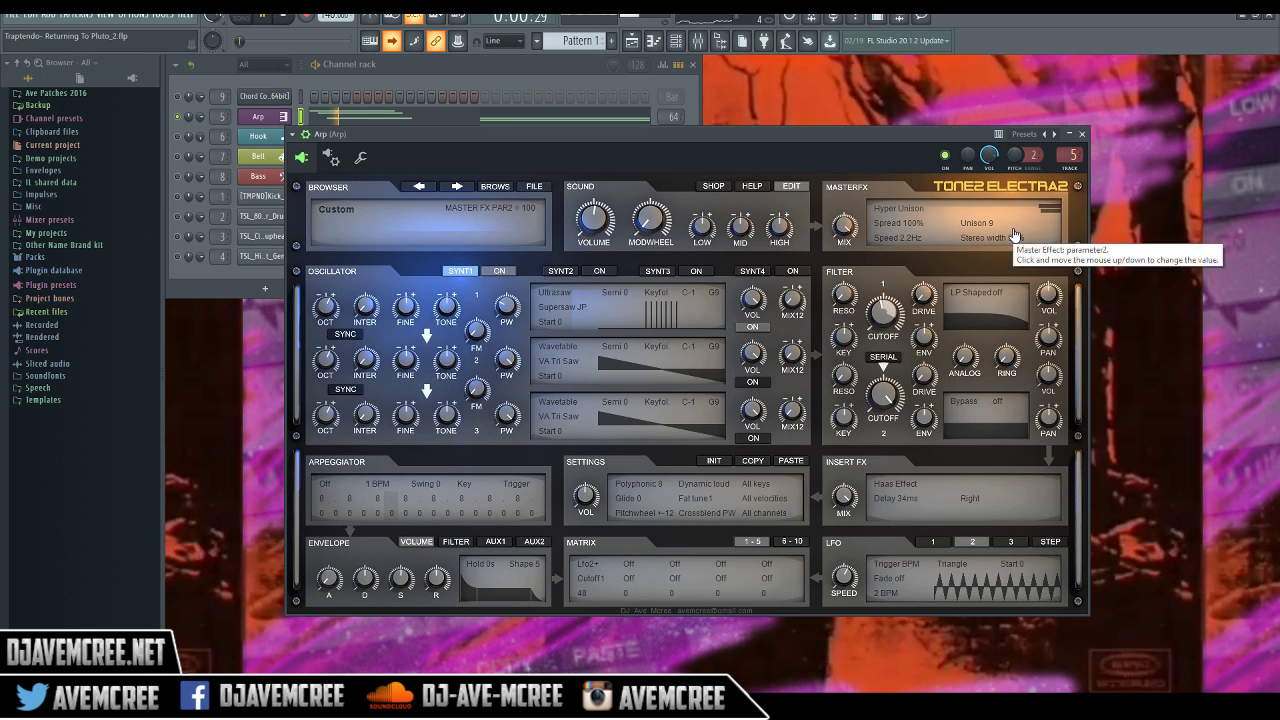
drag(1013, 234, 1017, 138)
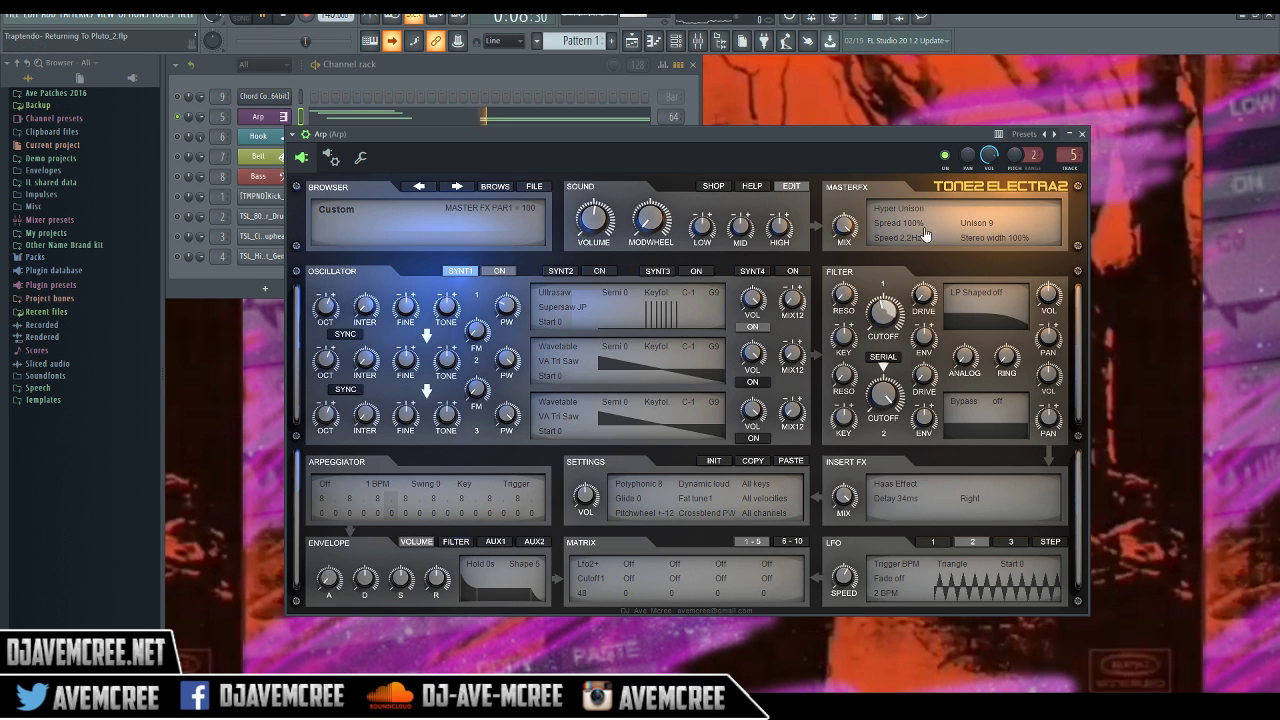
drag(914, 238, 914, 122)
drag(906, 223, 903, 254)
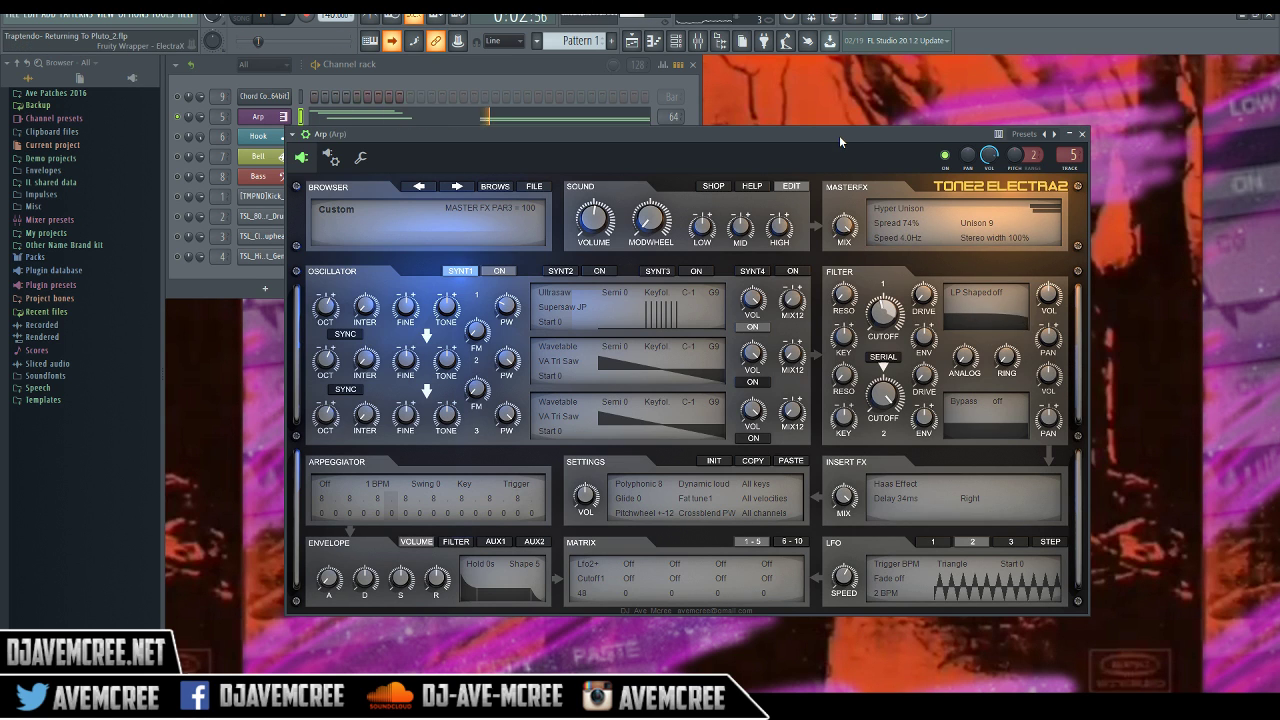
key(space)
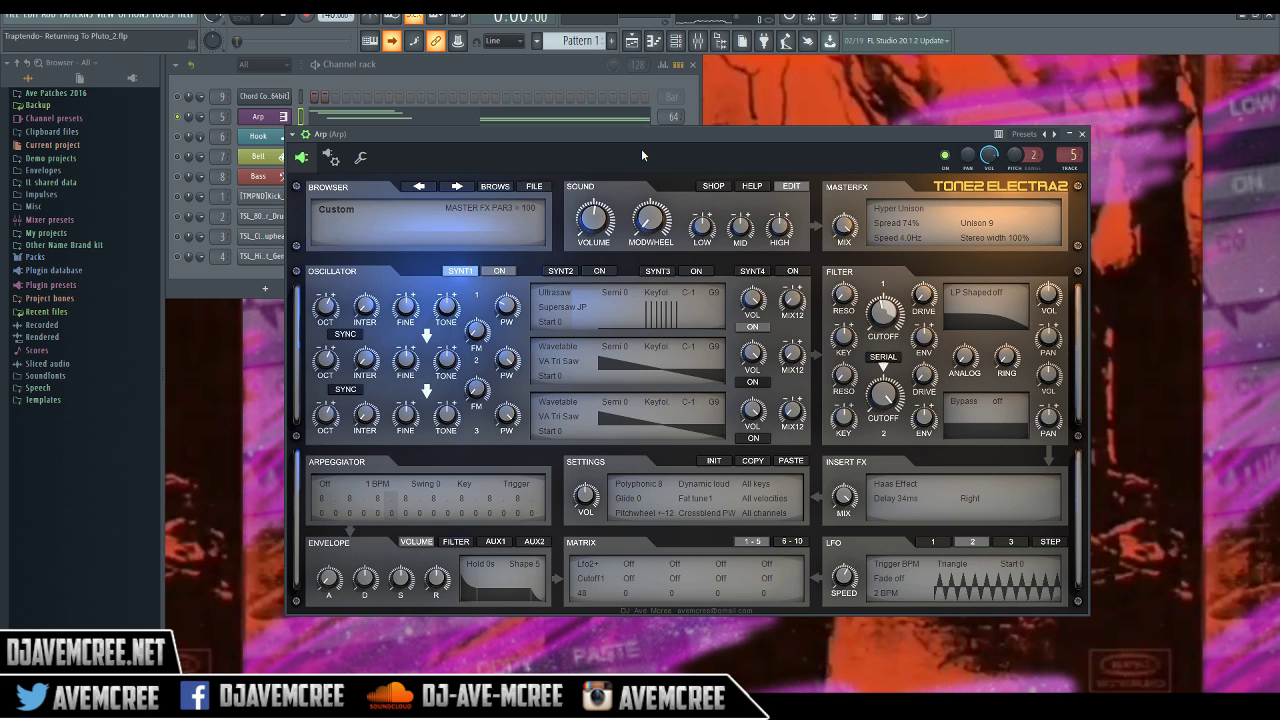
Change the master effect to Resonator and start playback
click(919, 211)
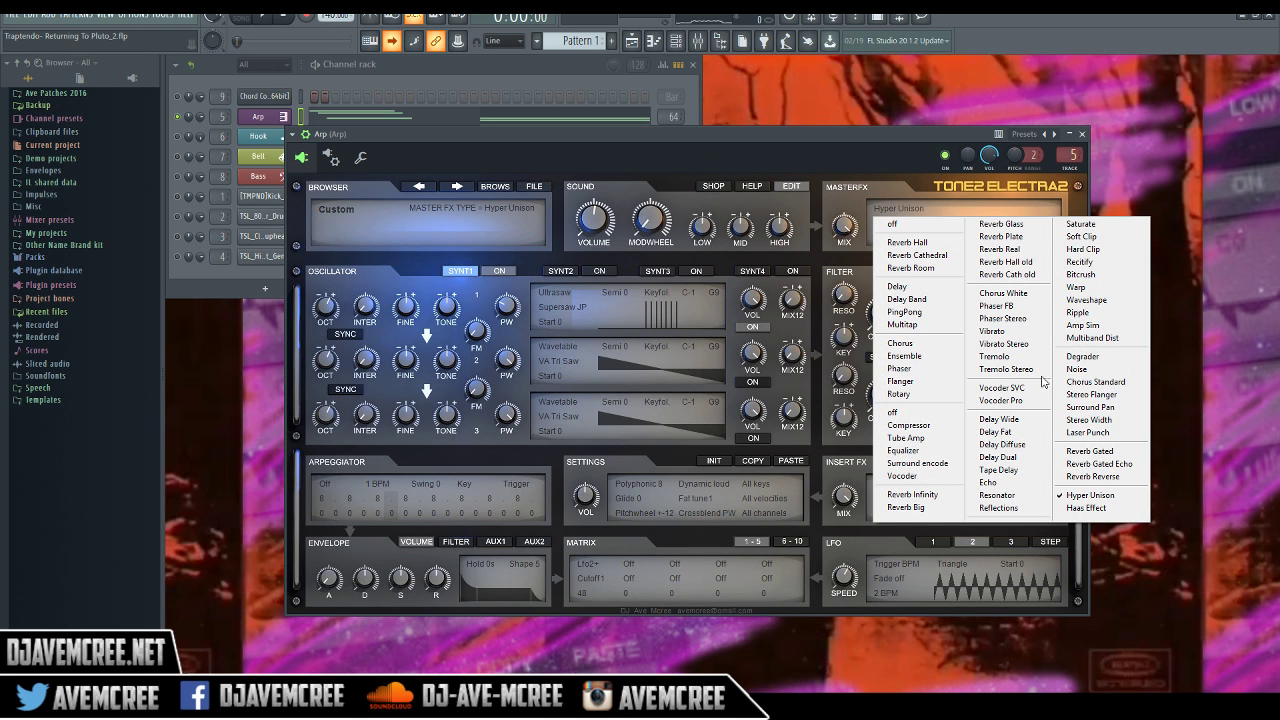
click(1020, 496)
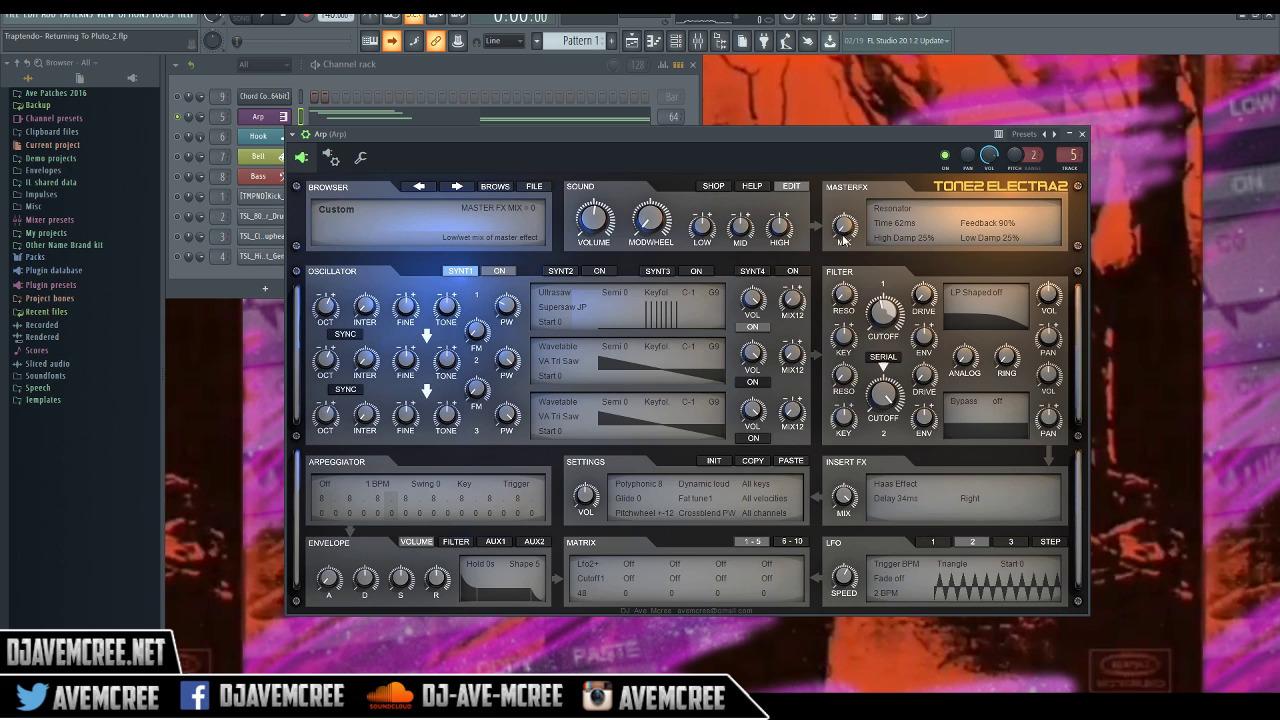
key(space)
Raise the Resonator mix to 90 and on to 100, and reduce the master volume to 42
drag(845, 238, 853, 70)
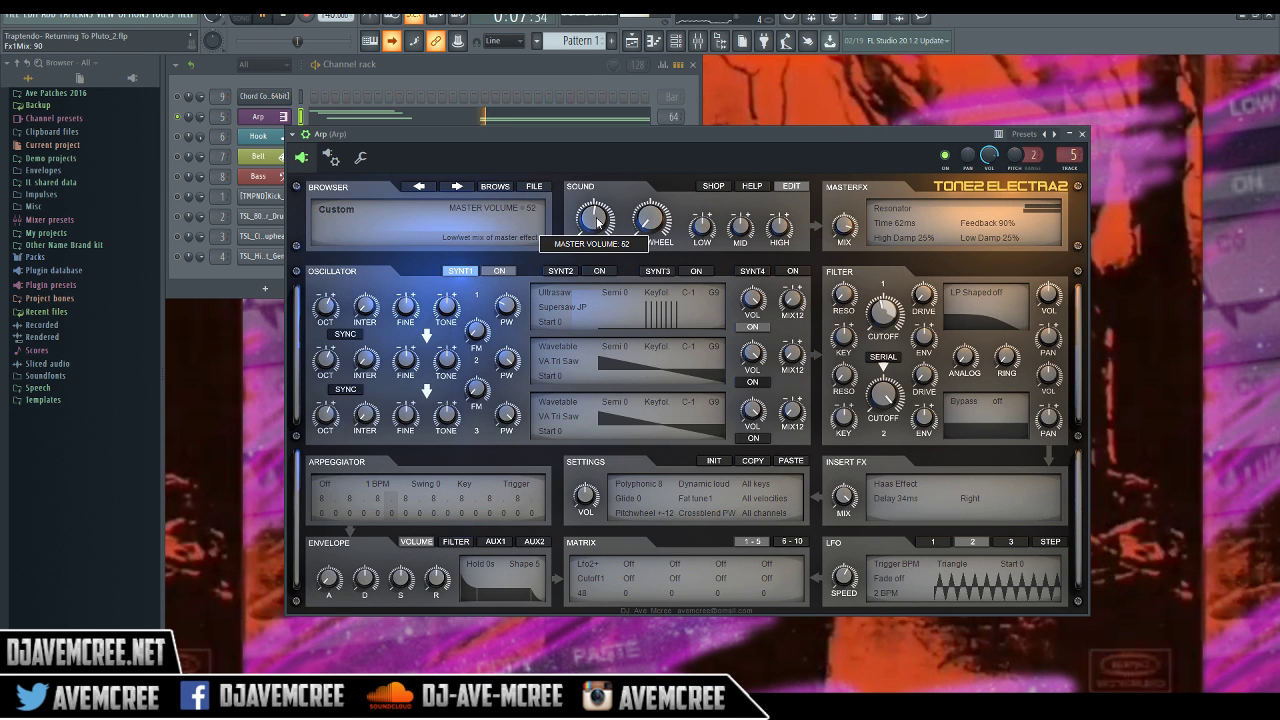
drag(597, 230, 597, 236)
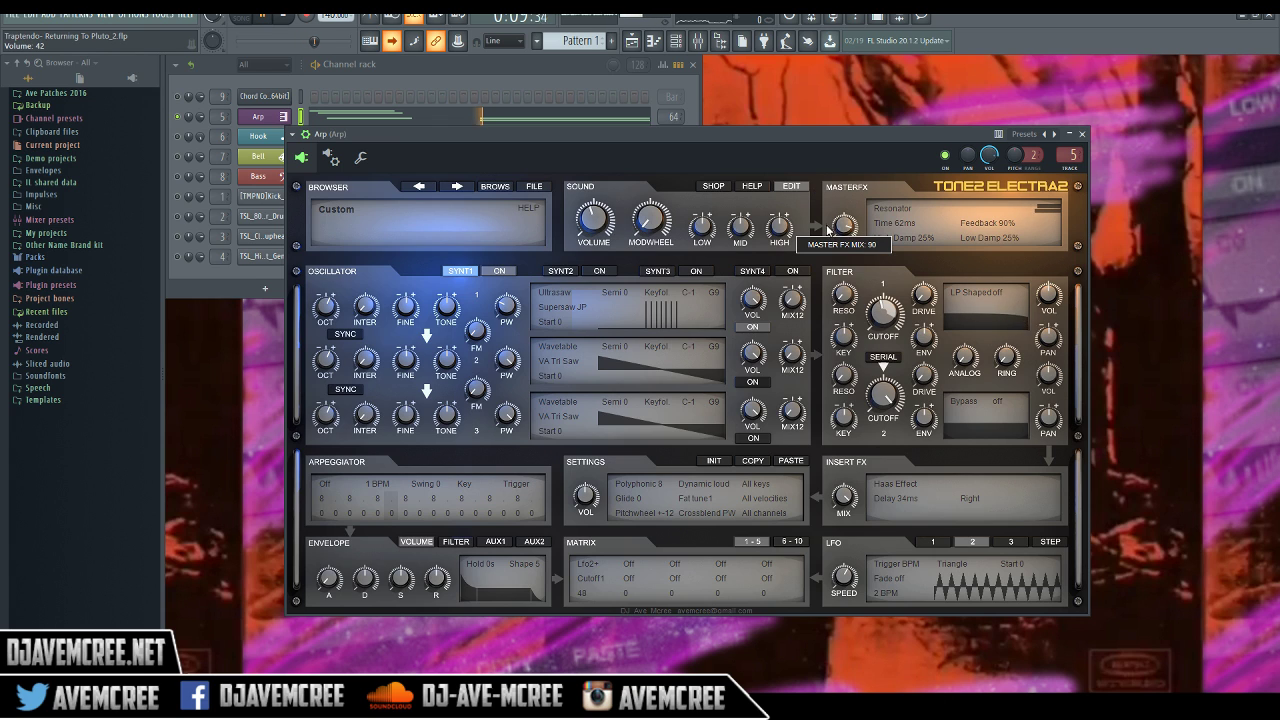
drag(849, 231, 849, 224)
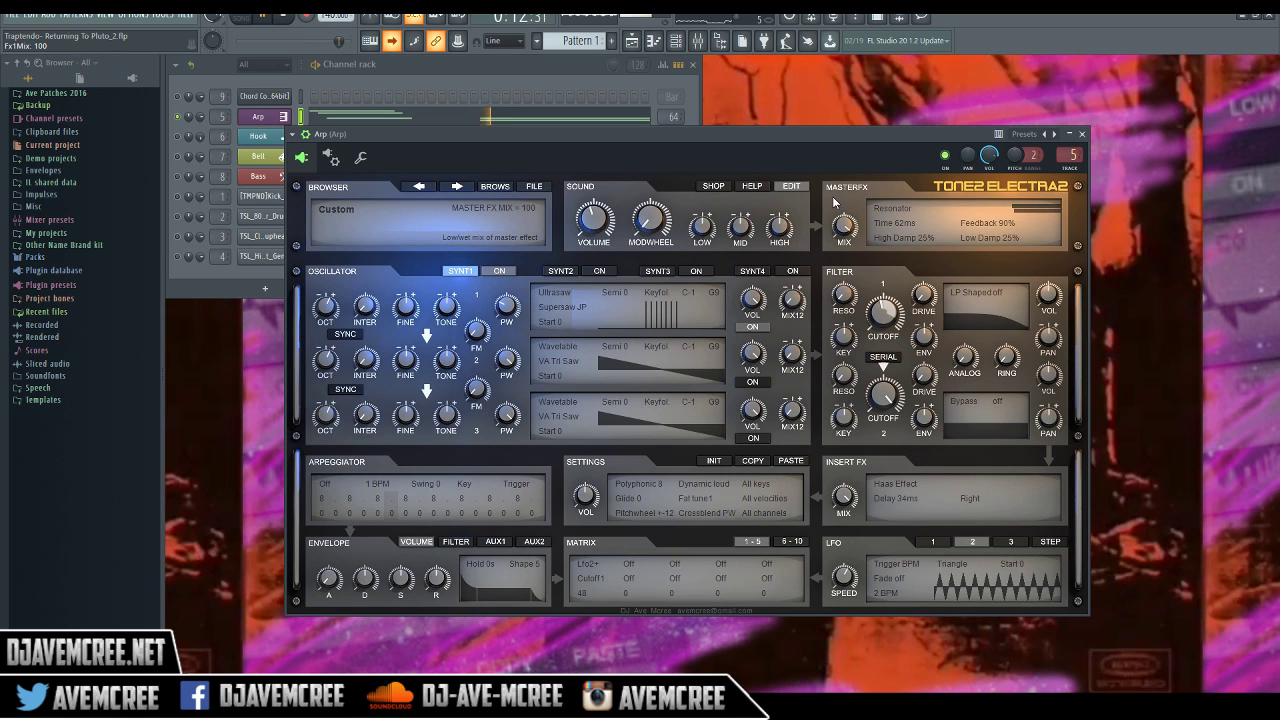
Change the master effect to Reflections, set its mix to 51 and stop playback
click(882, 220)
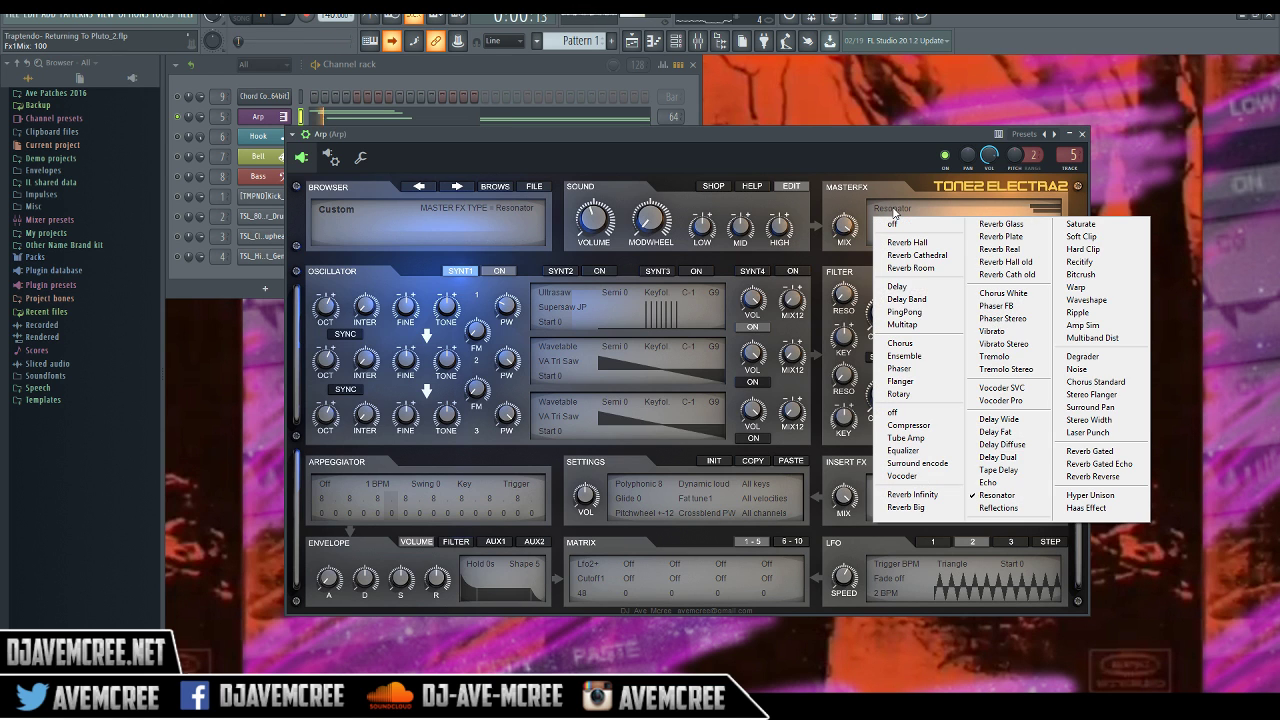
click(982, 509)
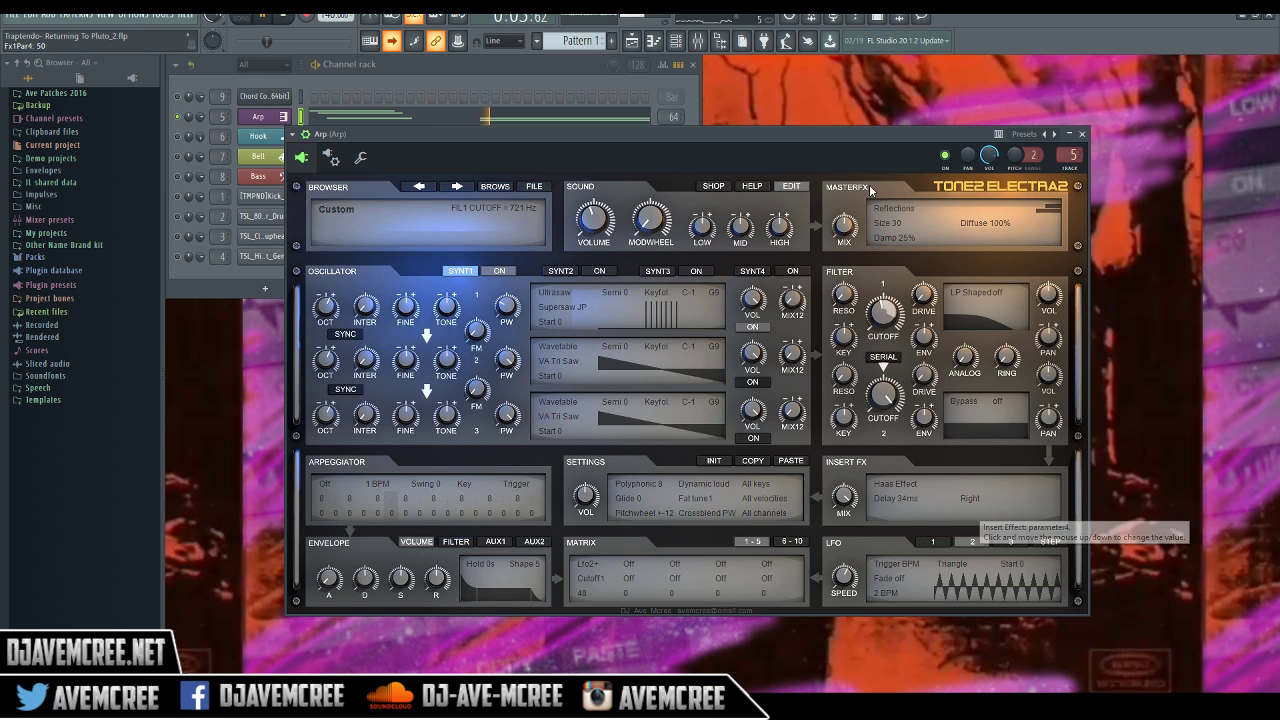
mouse_move(844, 226)
mouse_down()
mouse_move(846, 98)
mouse_move(845, 220)
mouse_up()
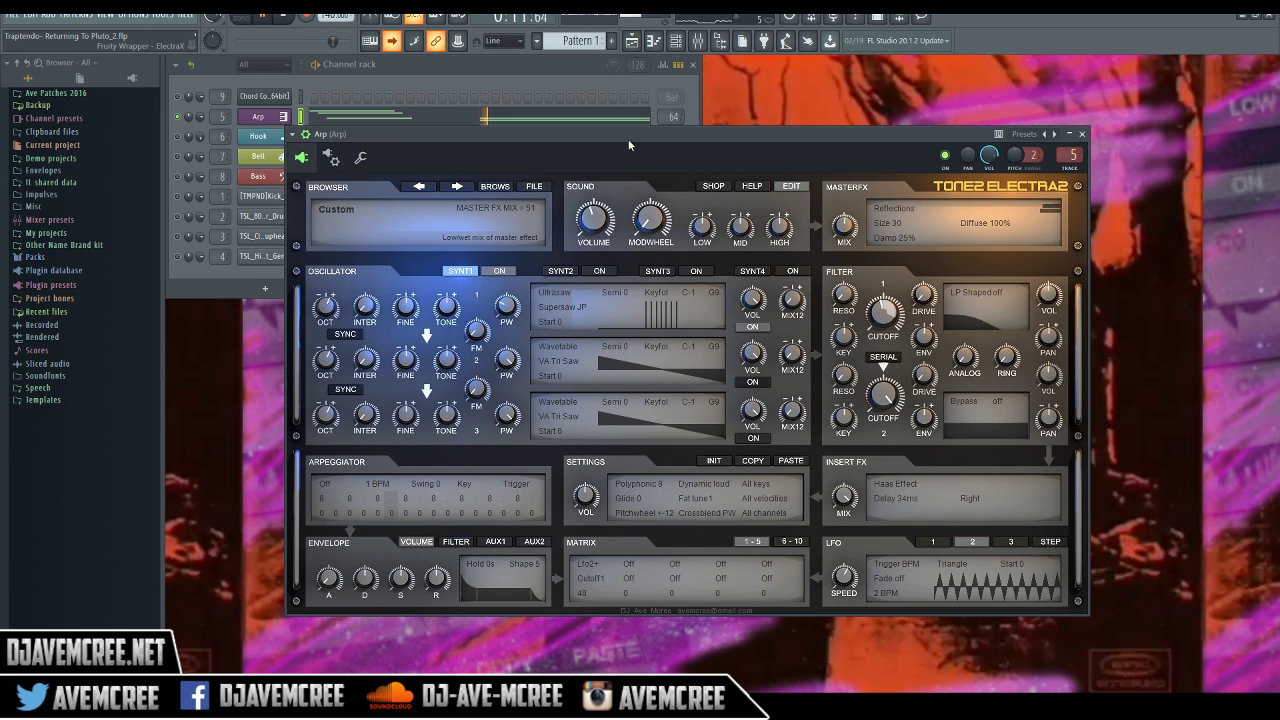
key(space)
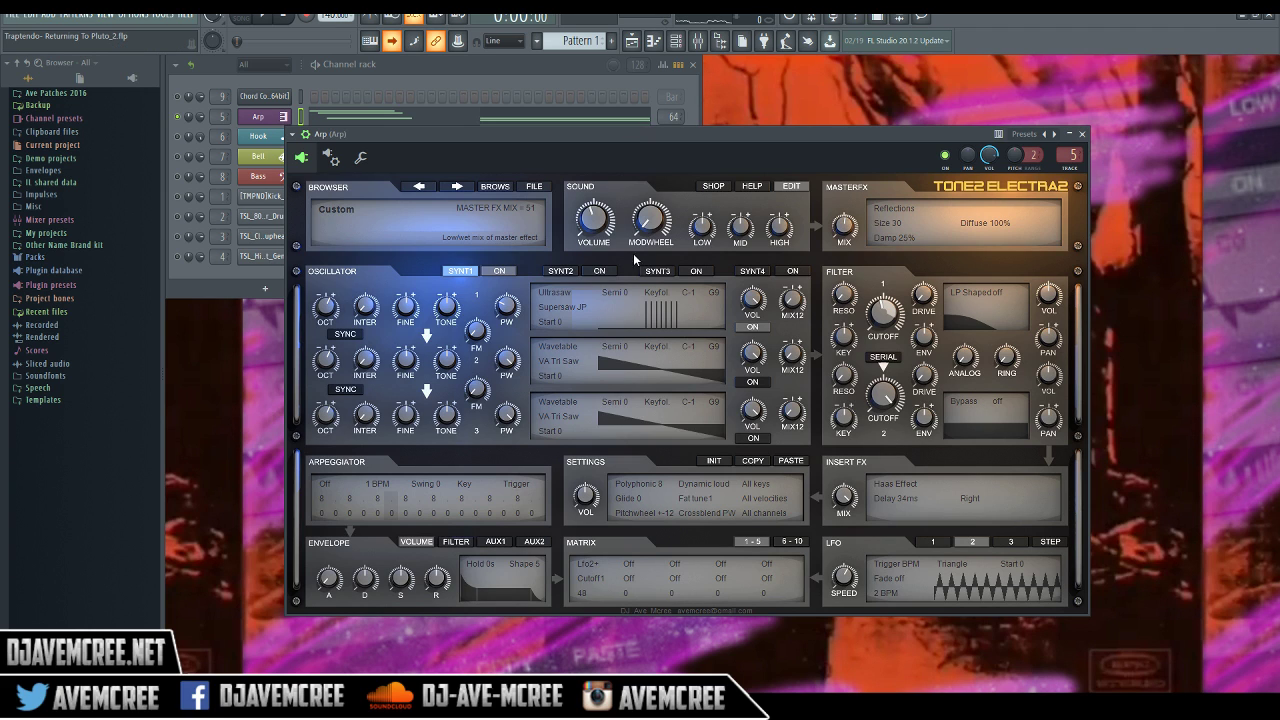
Reset the entire Arp patch with Reset all
click(710, 460)
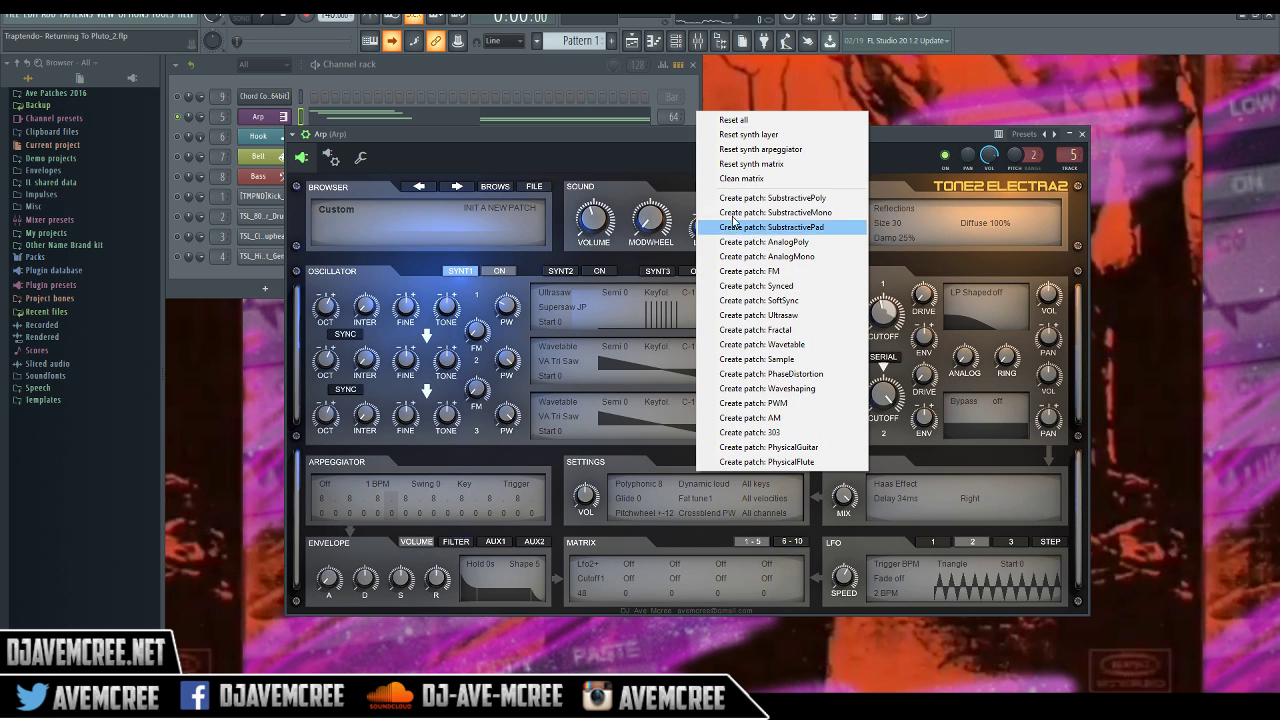
click(731, 120)
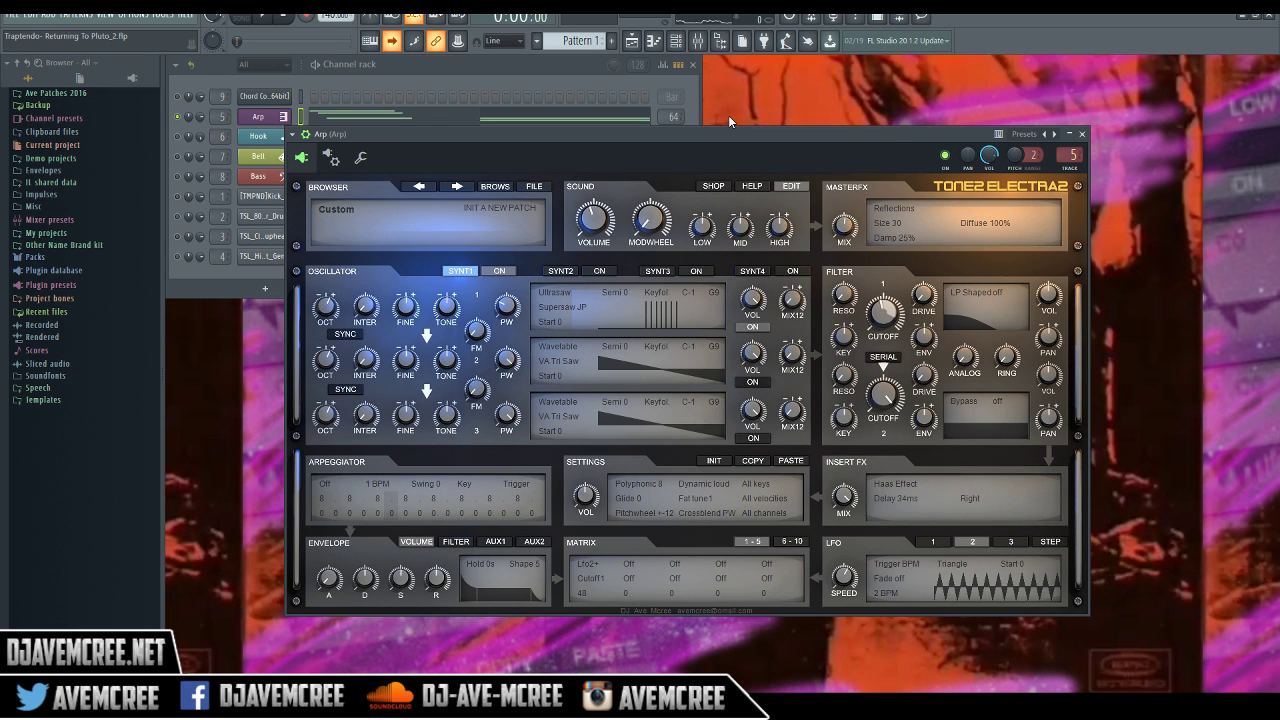
click(658, 322)
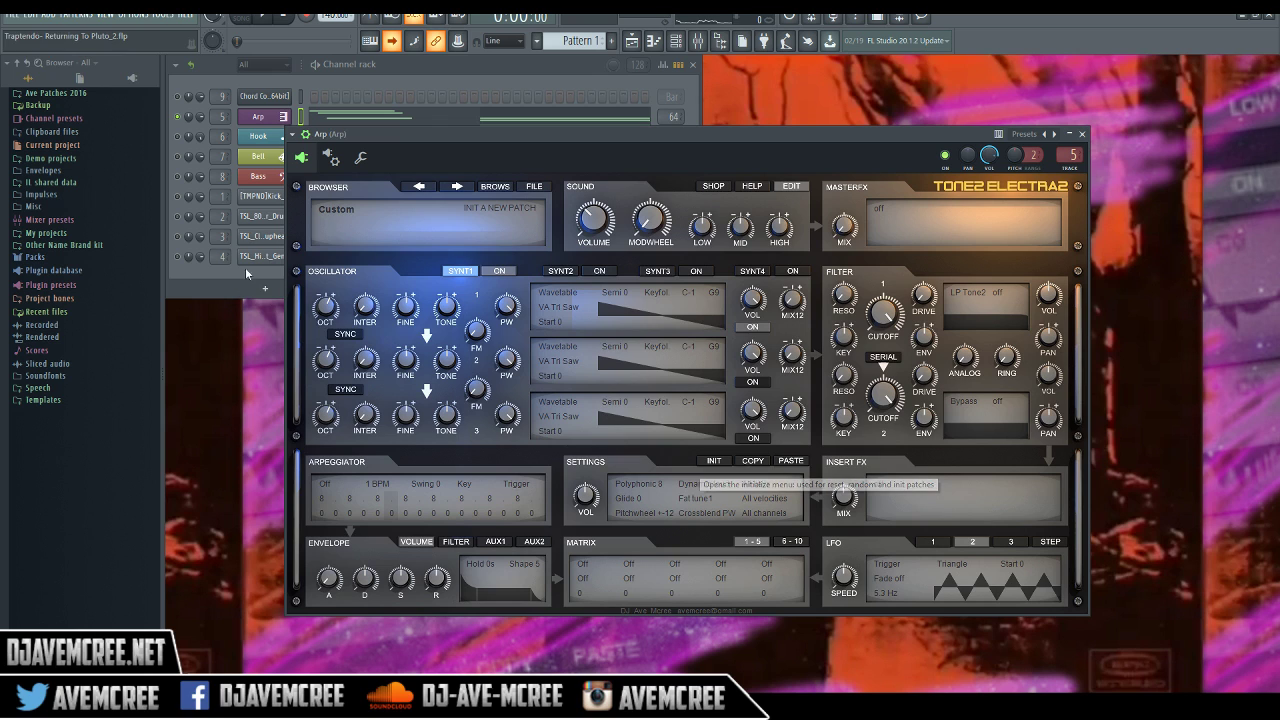
Insert a new ElectraX642.1 [64bit] channel from the Arp channel and move its plugin window up so it is fully visible
right_click(276, 117)
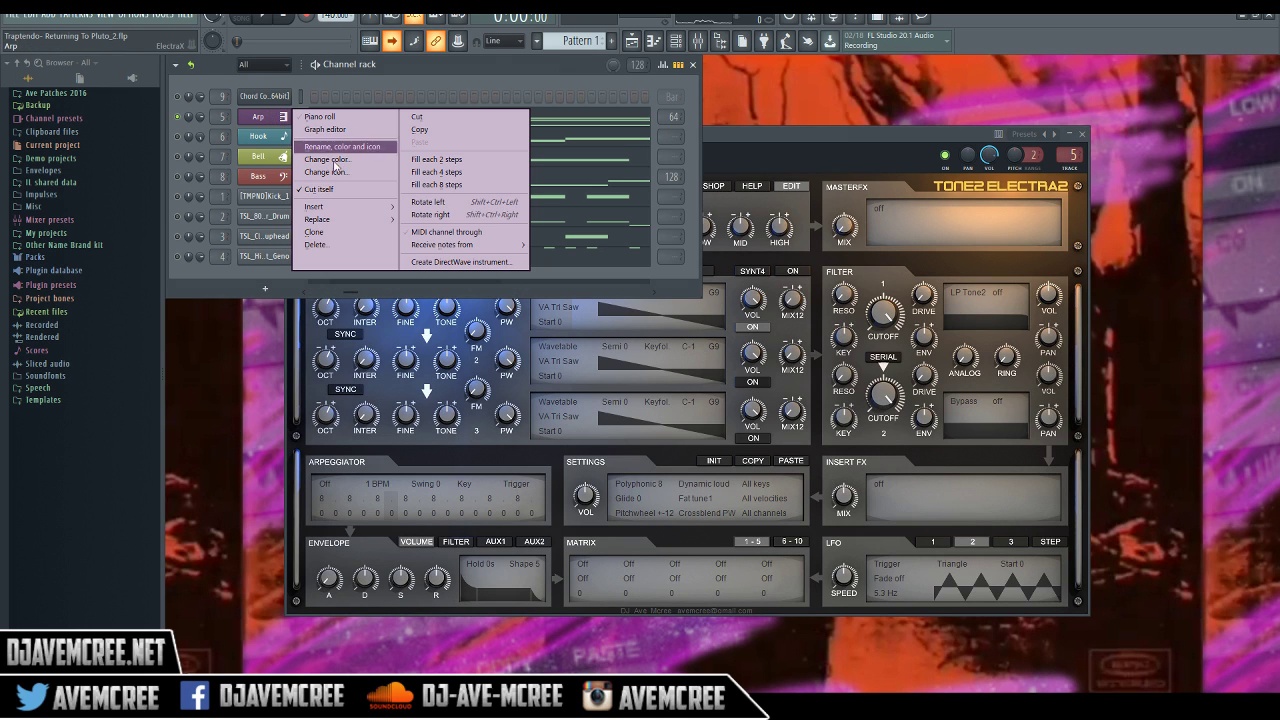
mouse_move(355, 221)
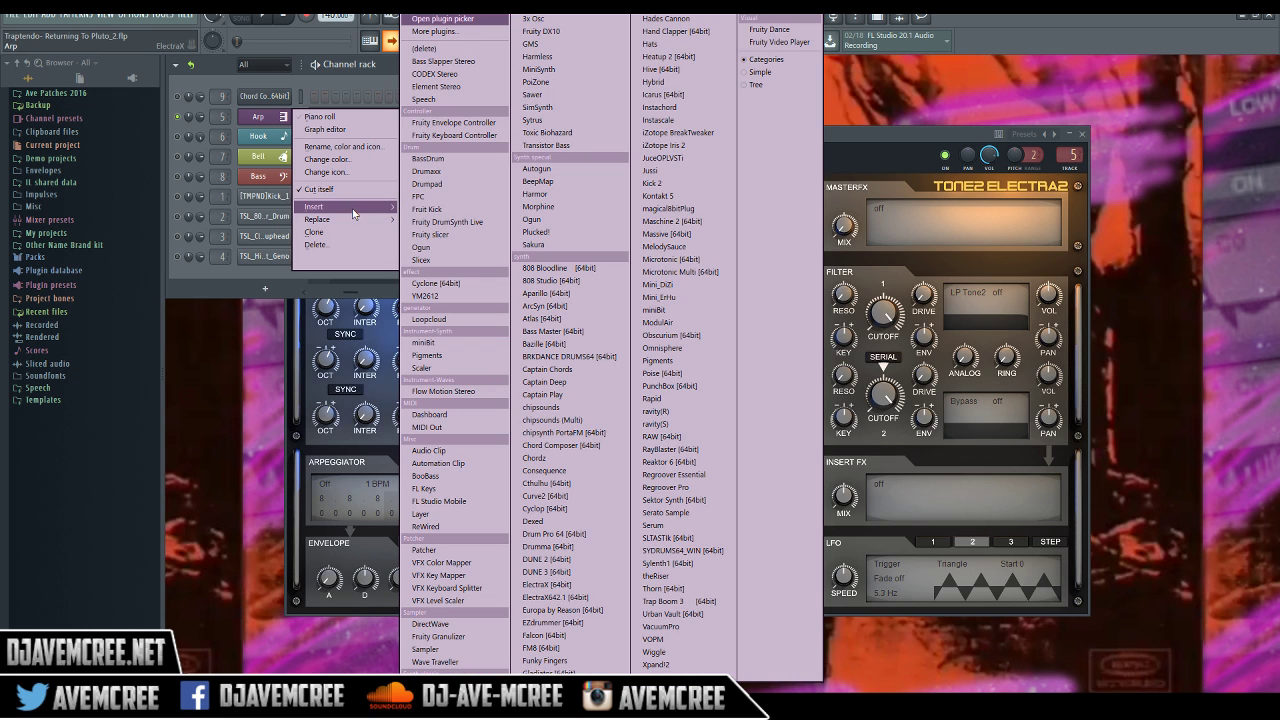
click(580, 597)
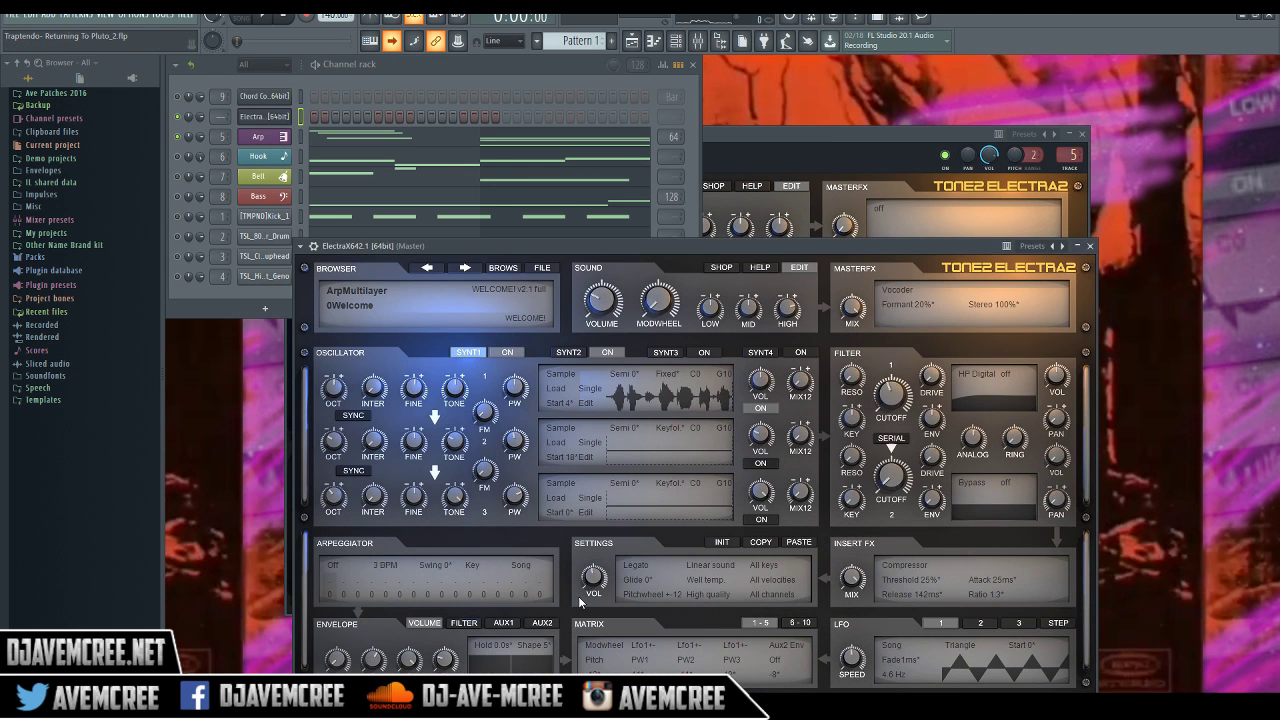
drag(666, 252, 663, 147)
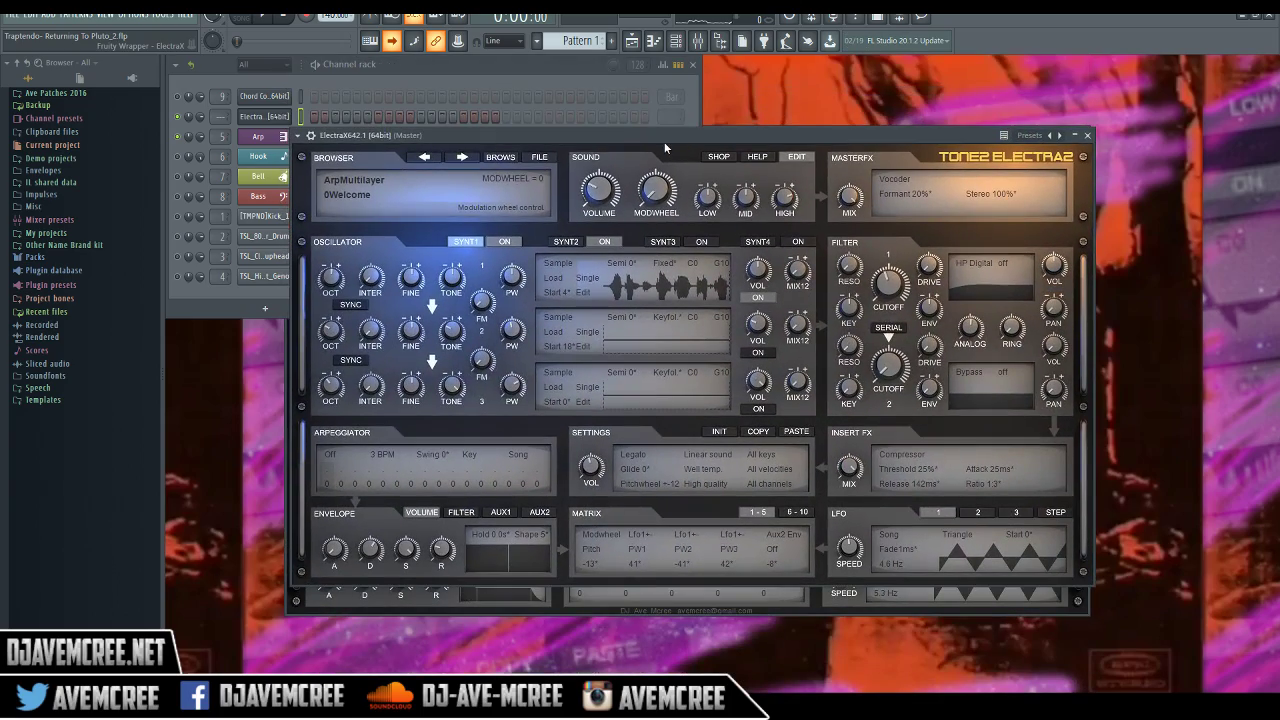
Reset the entire ElectraX642.1 patch, close its window and bring the Arp plugin window to the front
click(724, 435)
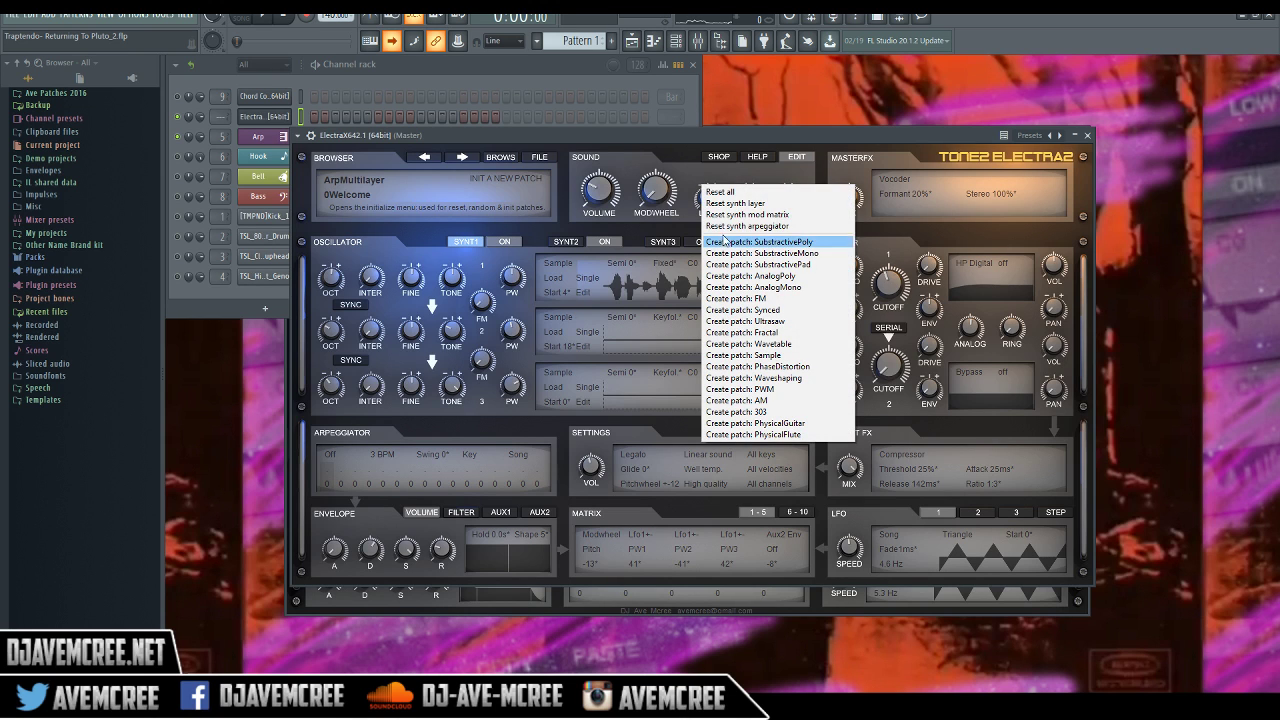
click(722, 192)
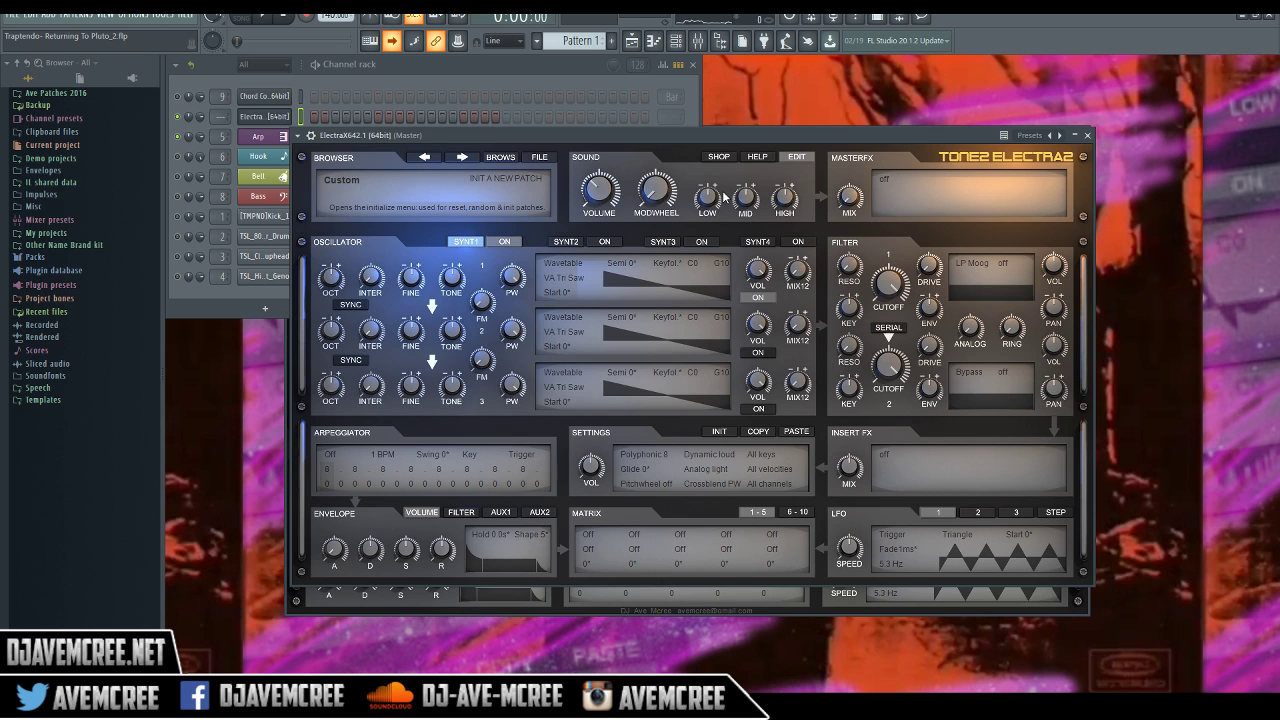
click(1087, 135)
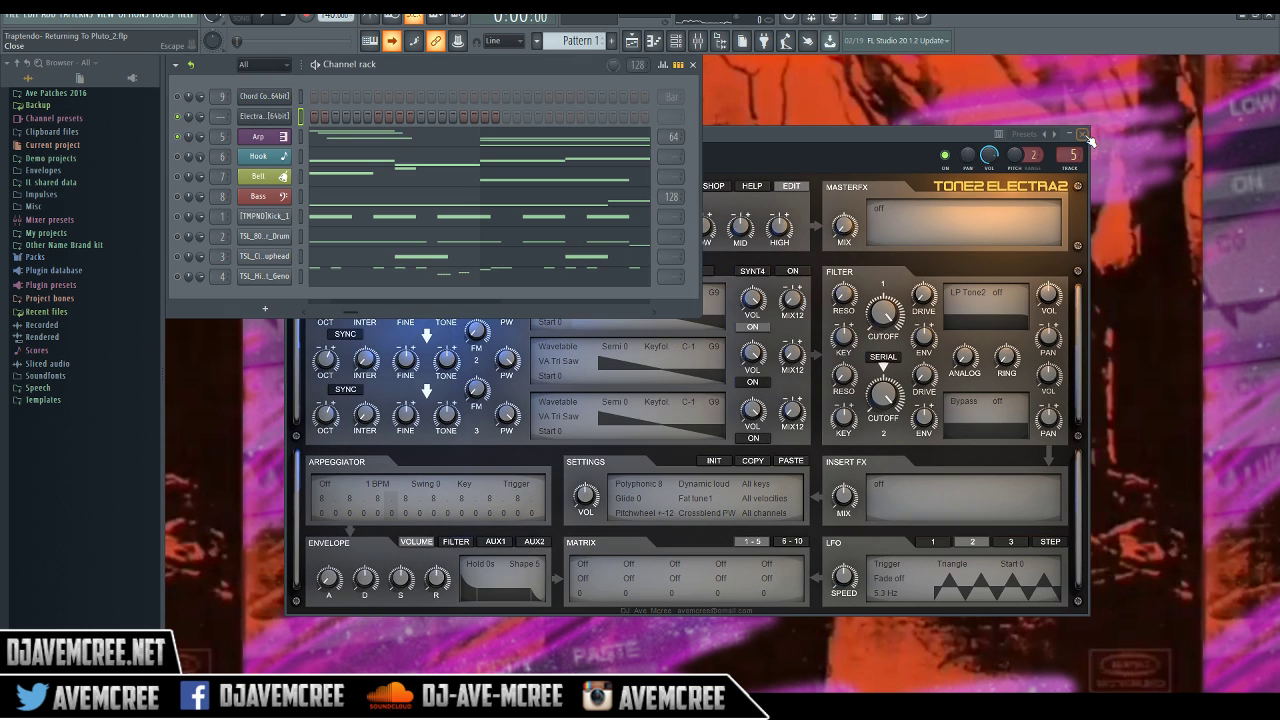
click(907, 138)
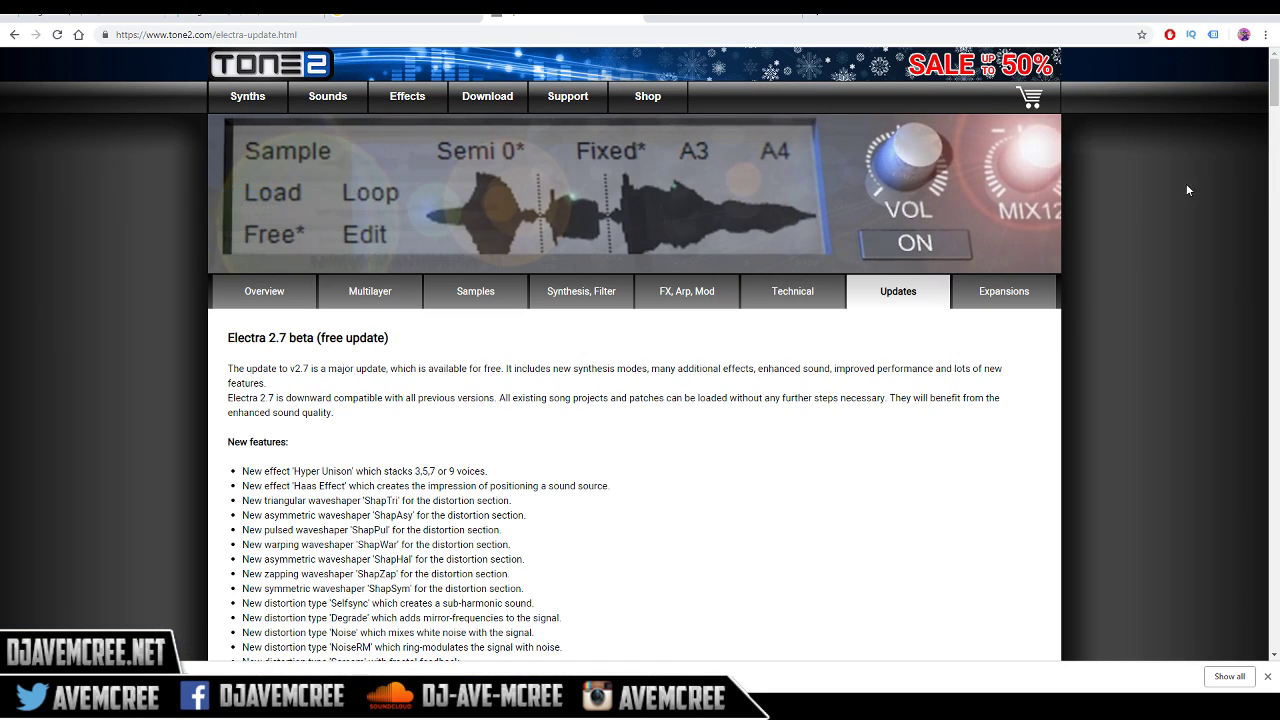
Examine the new features listed for Electra 2.7 beta on Tone2's update page, and return to FL Studio
scroll(1277, 93, down, 1)
scroll(1277, 93, down, 1)
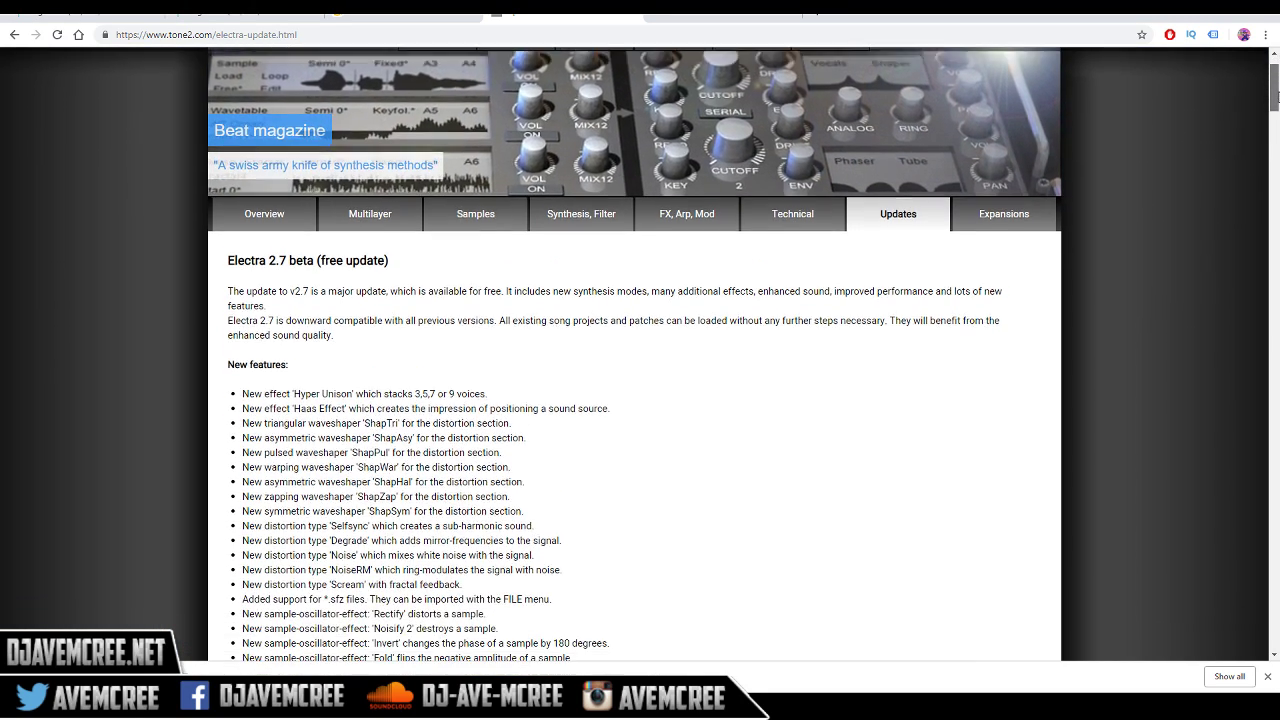
scroll(1277, 95, down, 2)
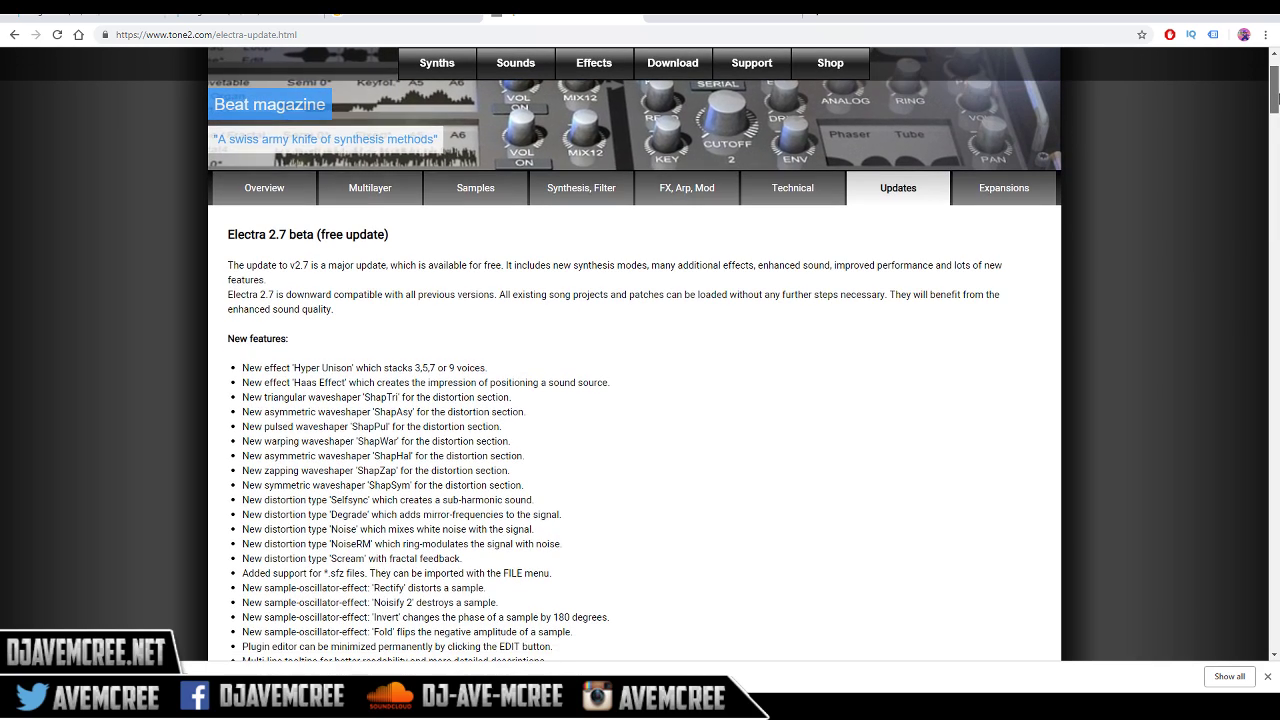
drag(1277, 94, 1277, 93)
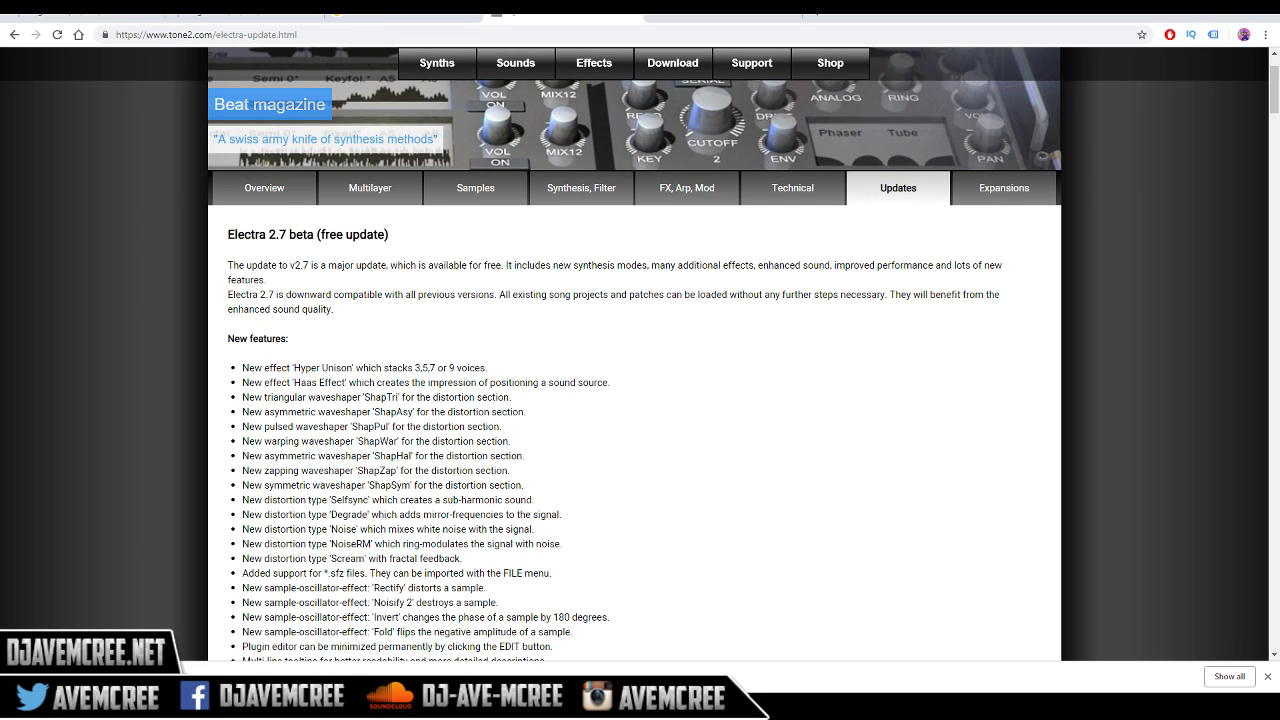
mouse_move(507, 700)
click(507, 640)
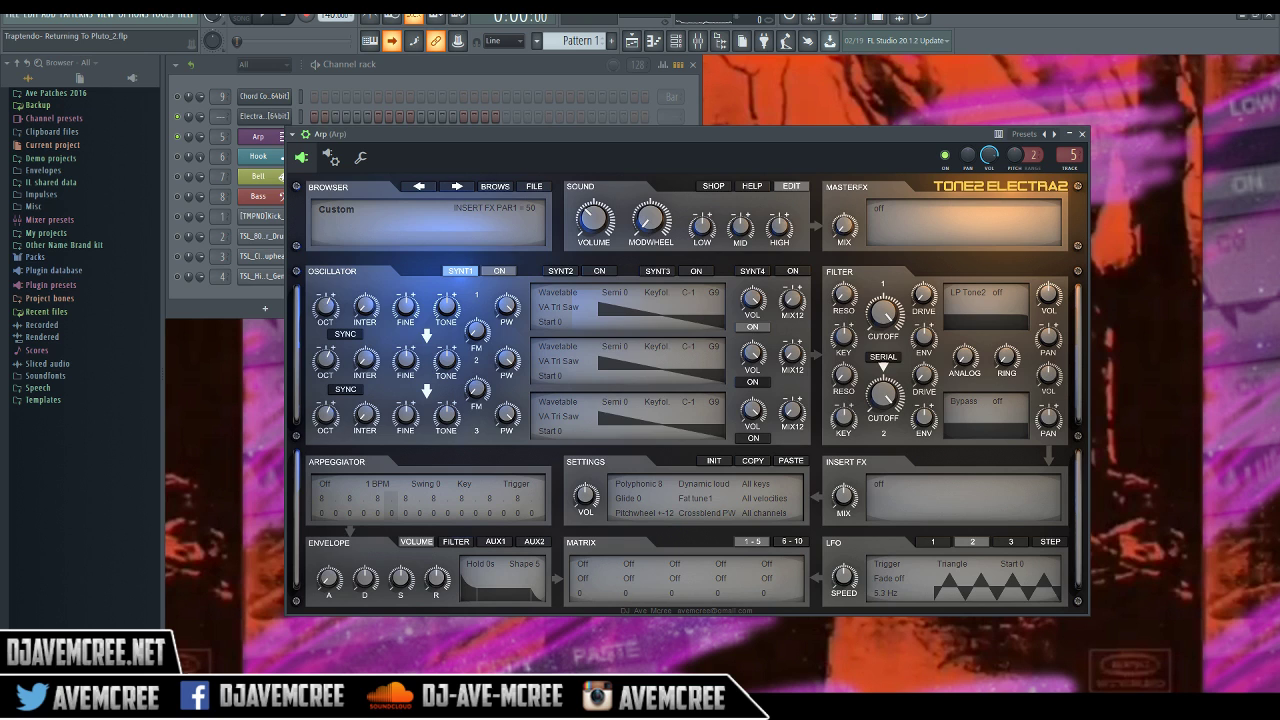
Look over filter 1's distortion types without choosing one, and set the filter 1 type to LP Ladder
click(1001, 291)
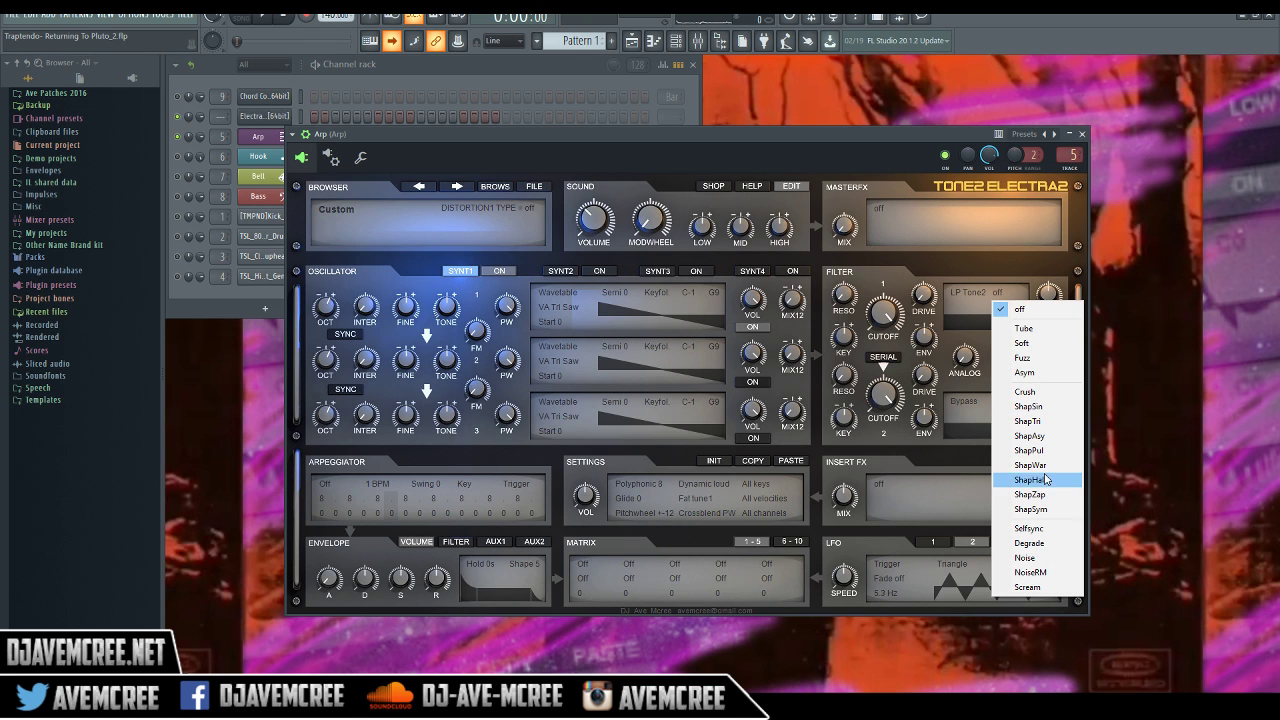
click(892, 286)
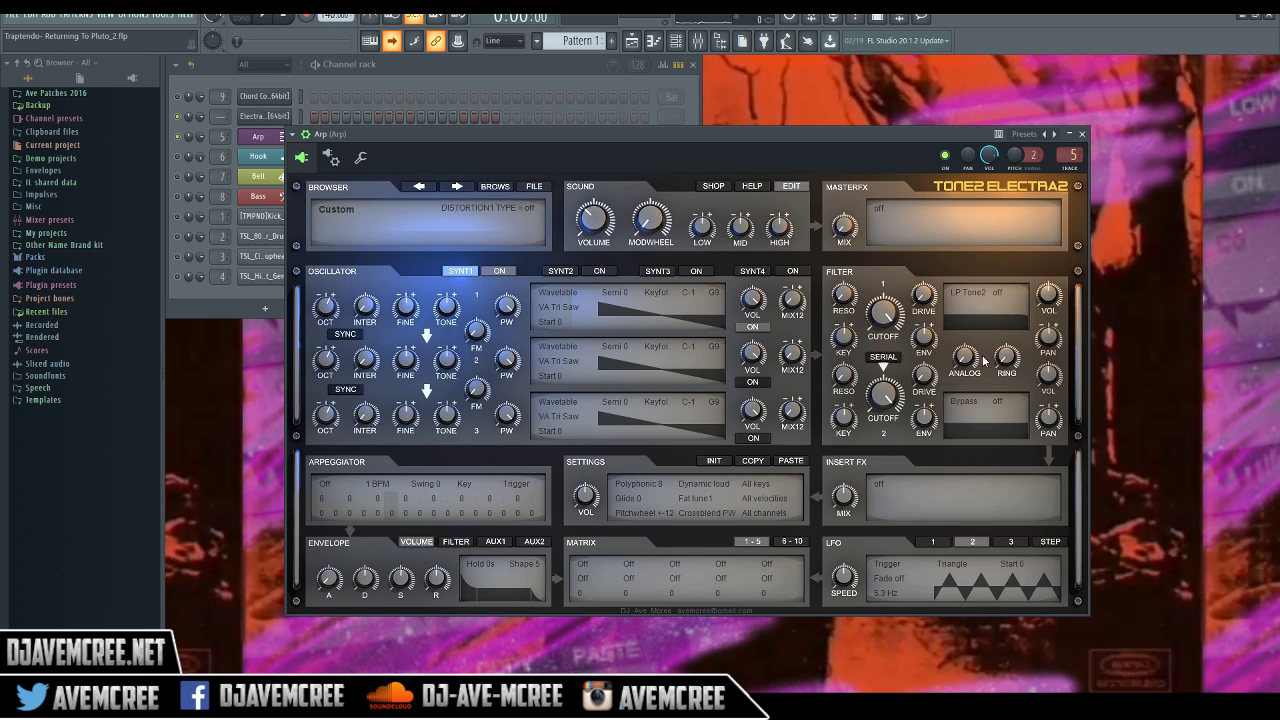
click(978, 296)
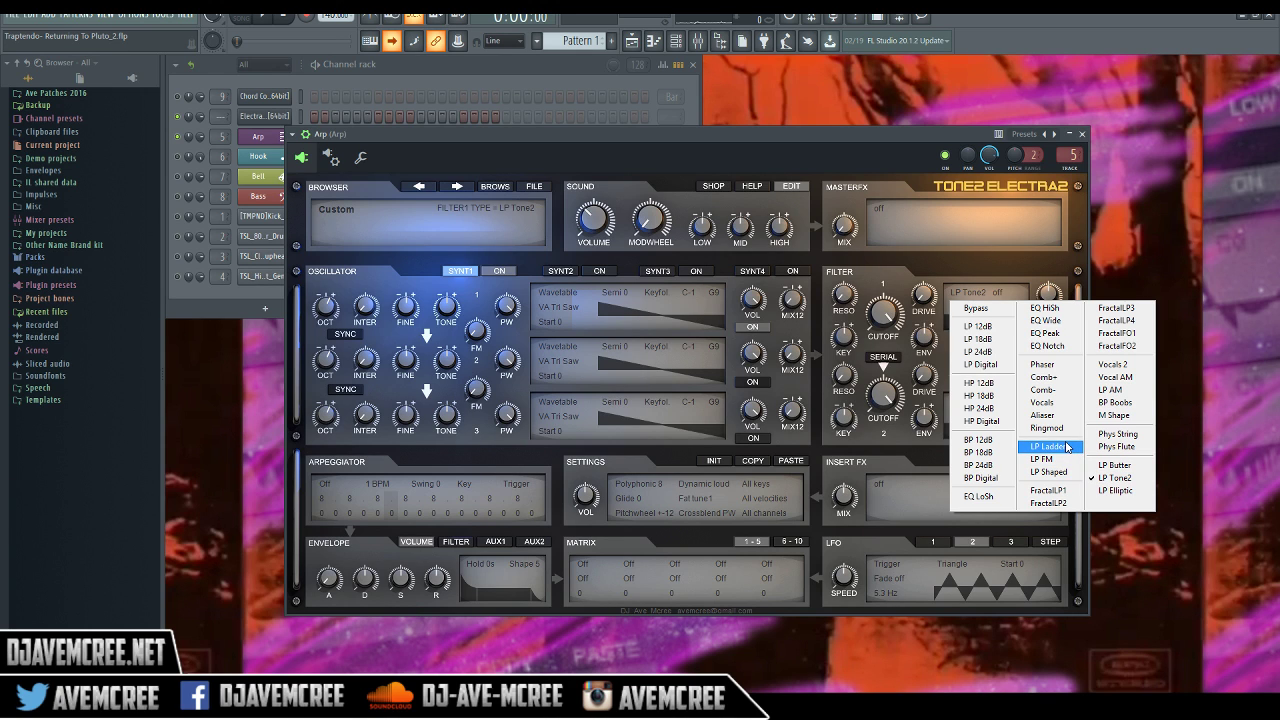
click(1068, 447)
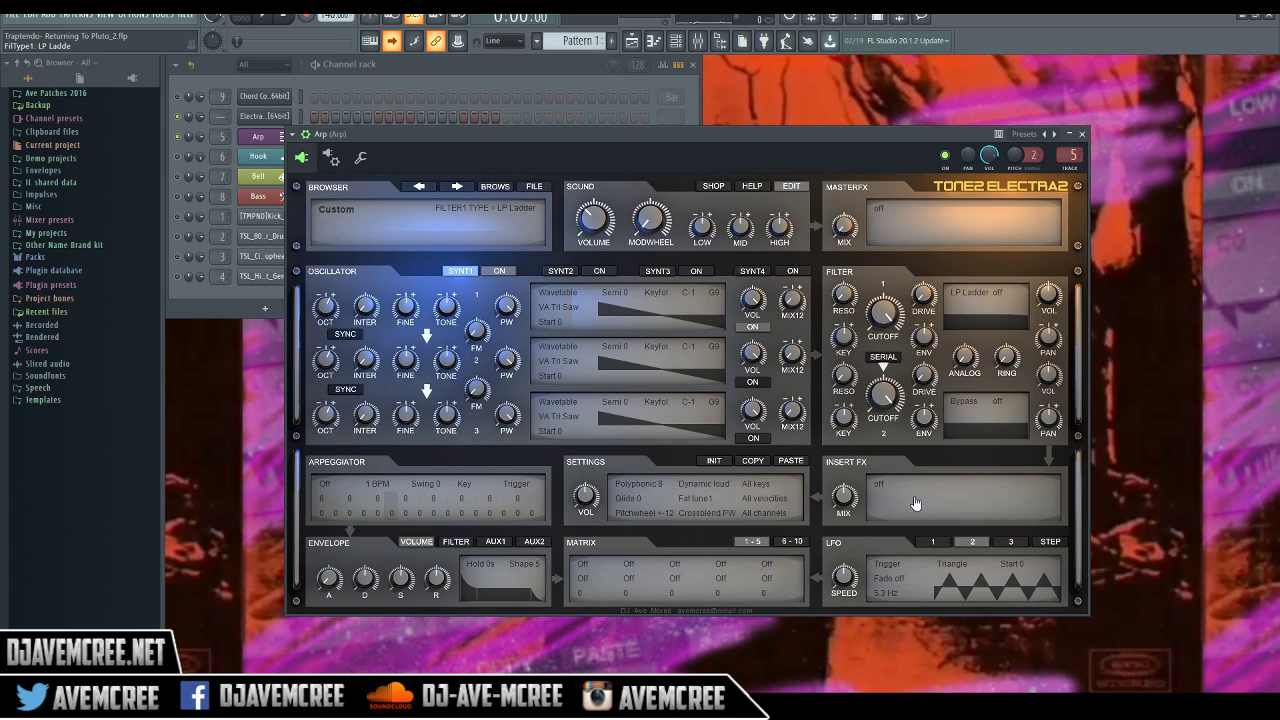
Set LFO 2's mode to Trigger BPM and assign LFO 2 to modulate the filter 1 cutoff
click(885, 565)
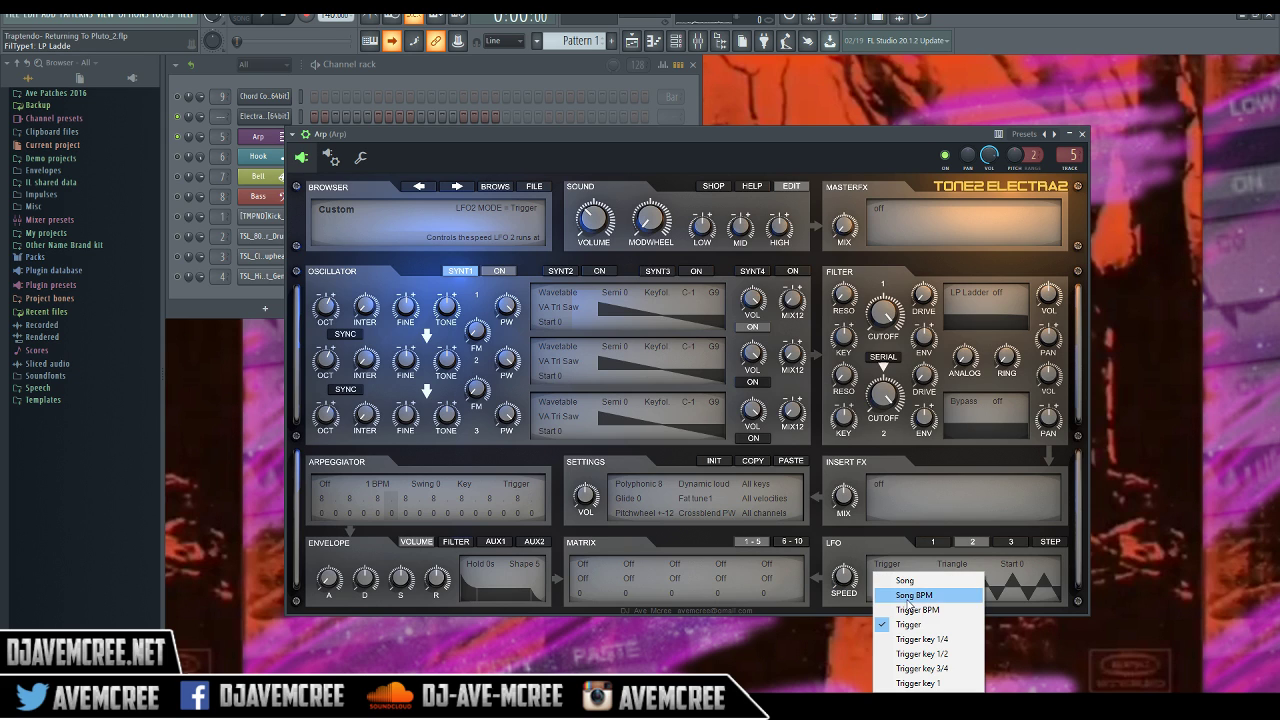
click(912, 609)
drag(838, 551, 888, 314)
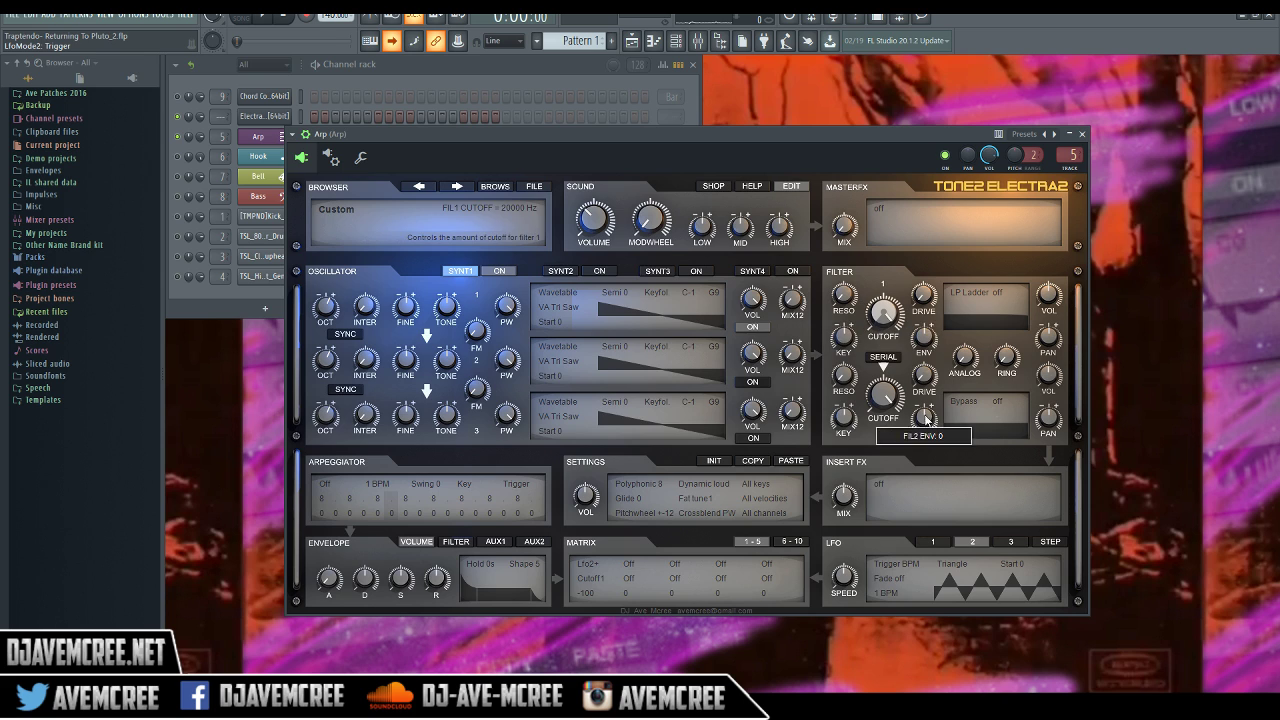
Set the LFO 2 to Cutoff1 modulation amount to 40 and lower the filter 1 cutoff to 1409 Hz
drag(881, 314, 890, 382)
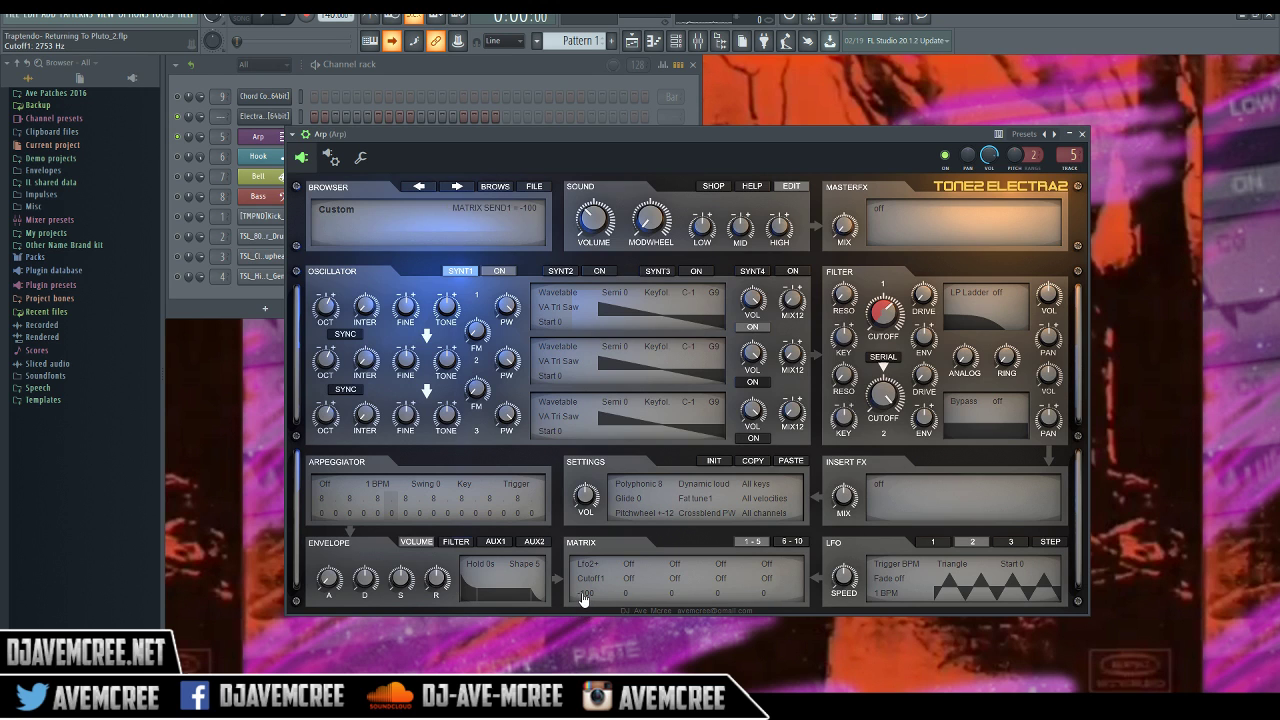
drag(585, 592, 580, 491)
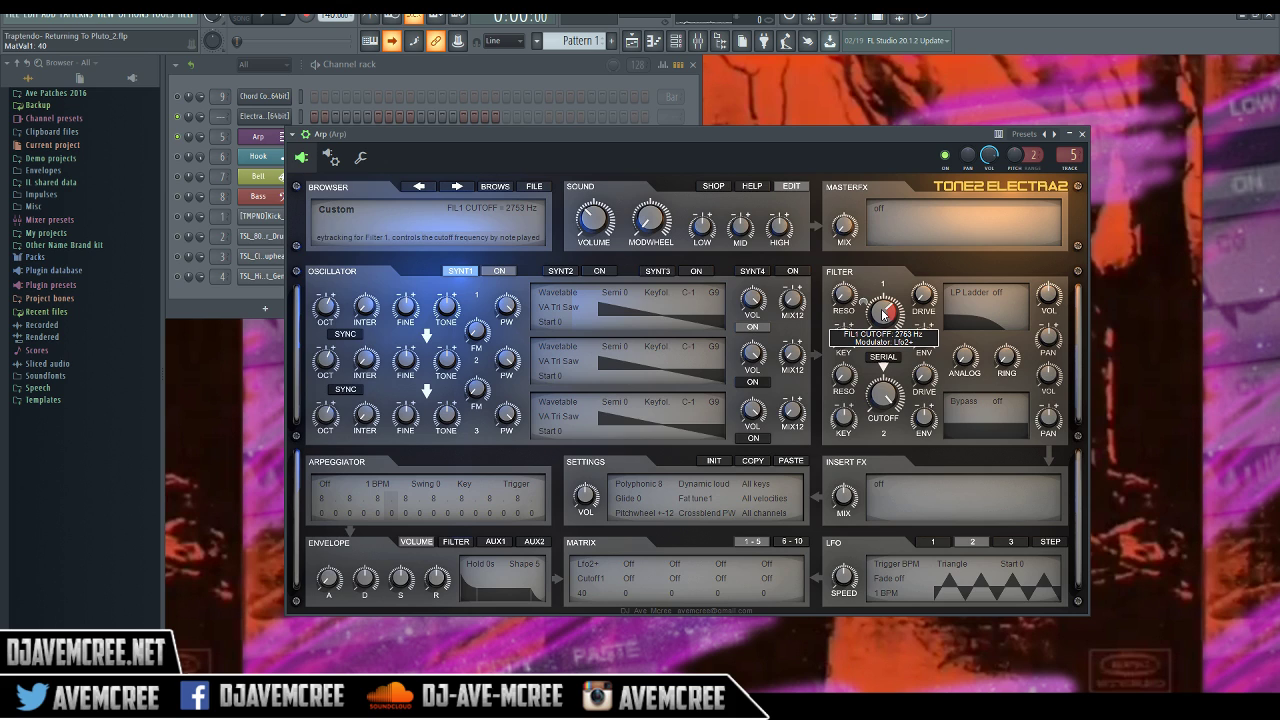
drag(884, 314, 882, 333)
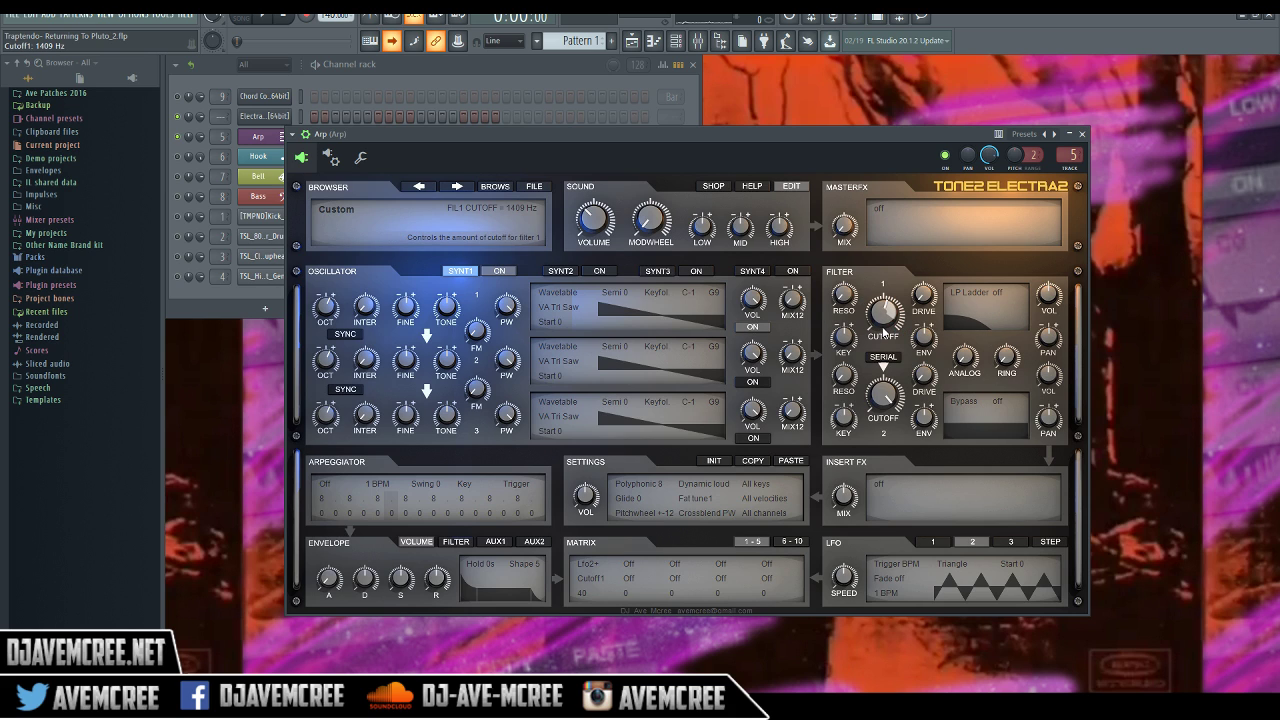
Set oscillator 1's synthesis to Ultrasaw with the Supersaw JP waveform
click(565, 292)
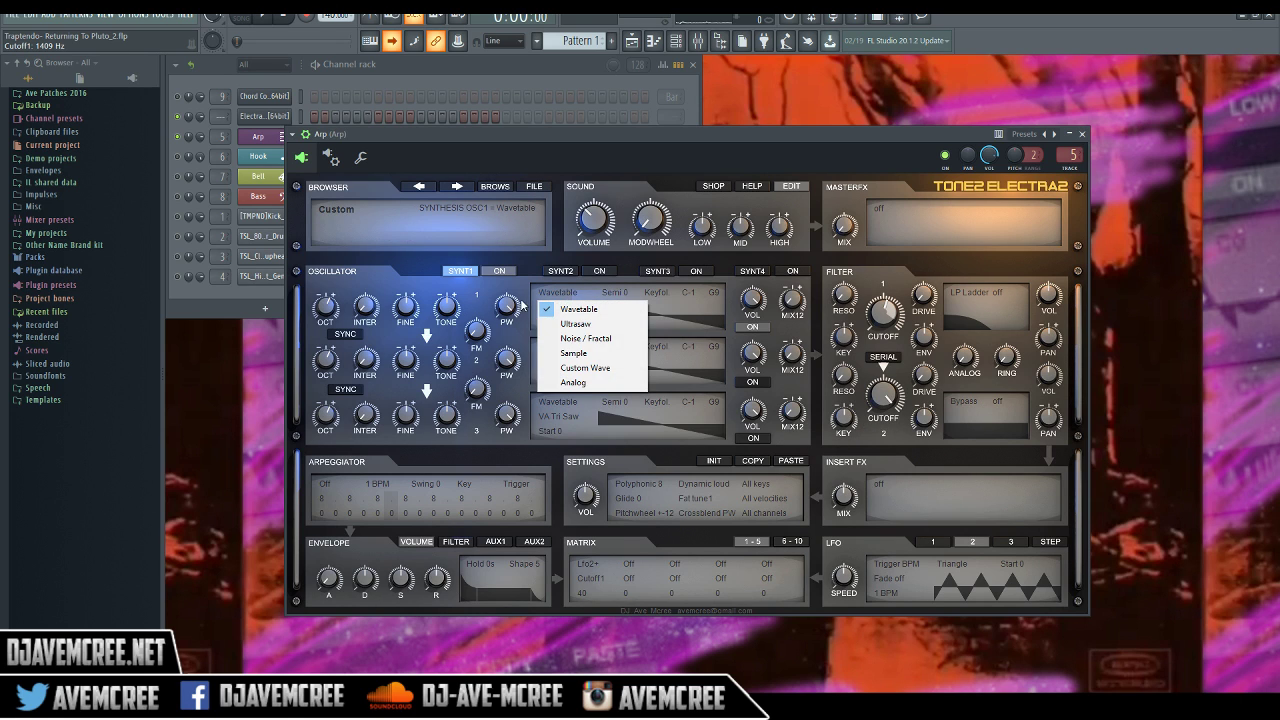
click(562, 324)
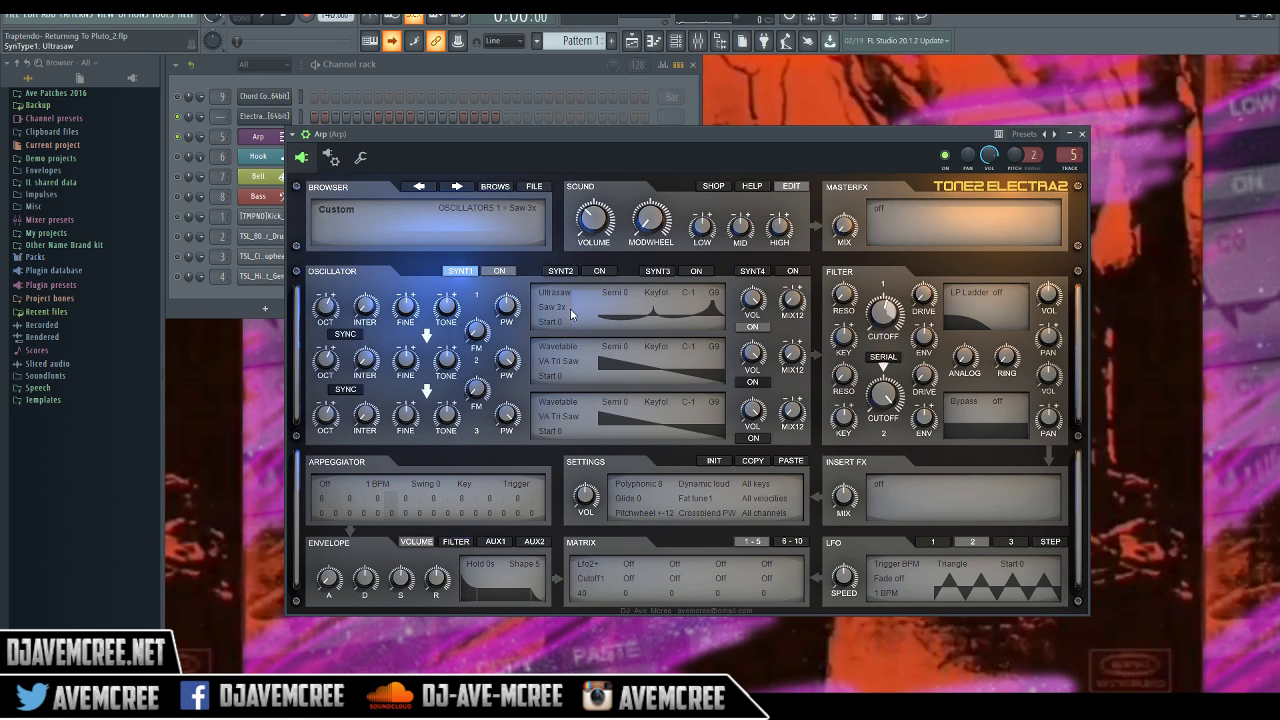
click(563, 309)
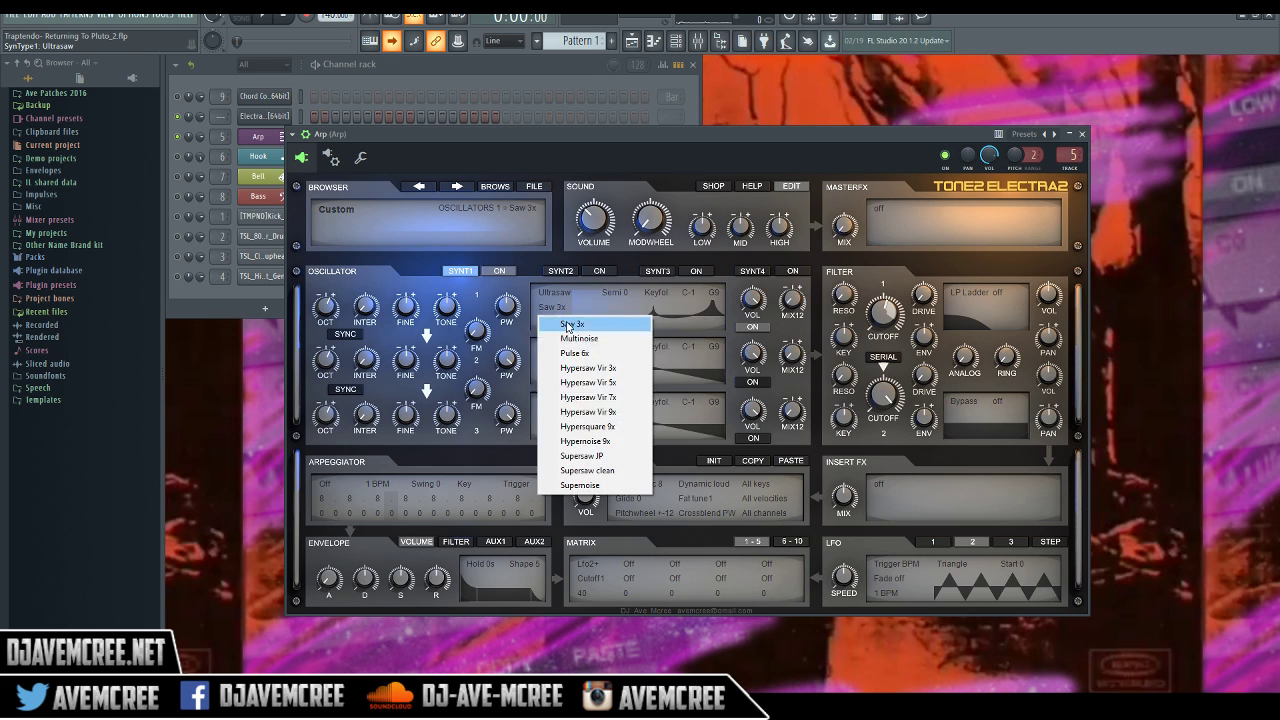
click(610, 455)
mouse_move(511, 315)
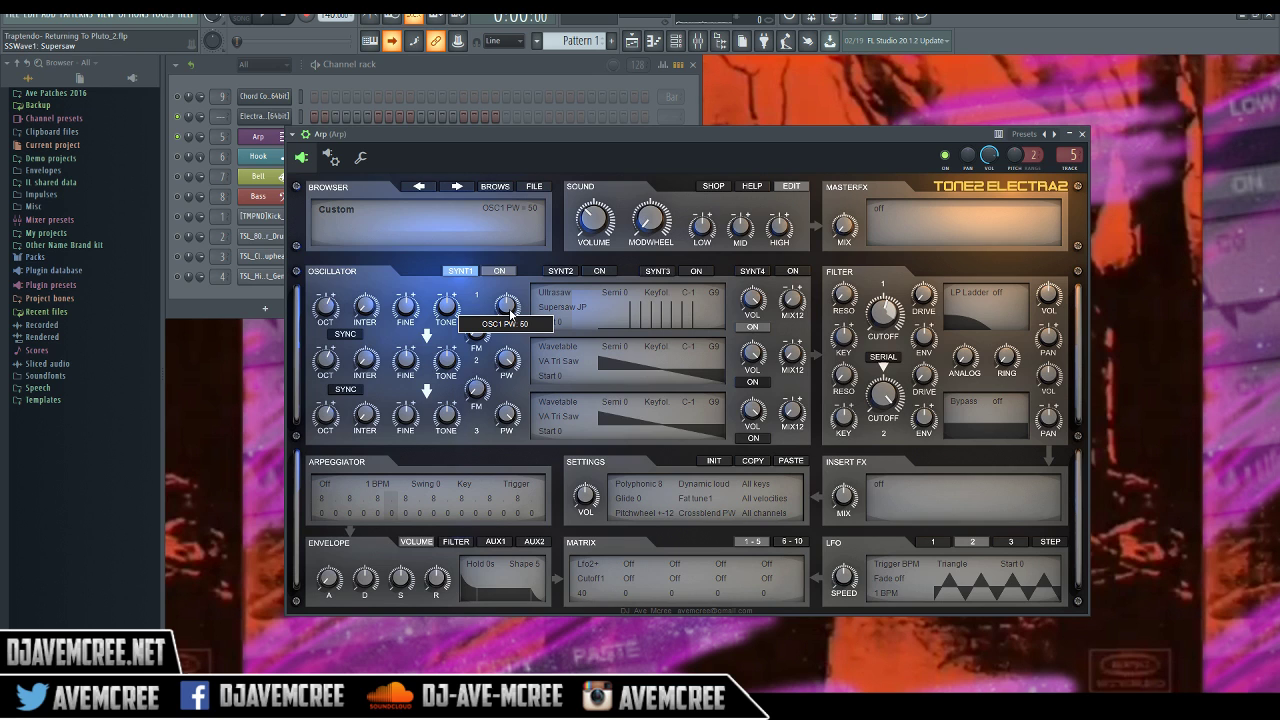
Set the insert effect to Hyper Unison and start playback of the pattern
click(878, 489)
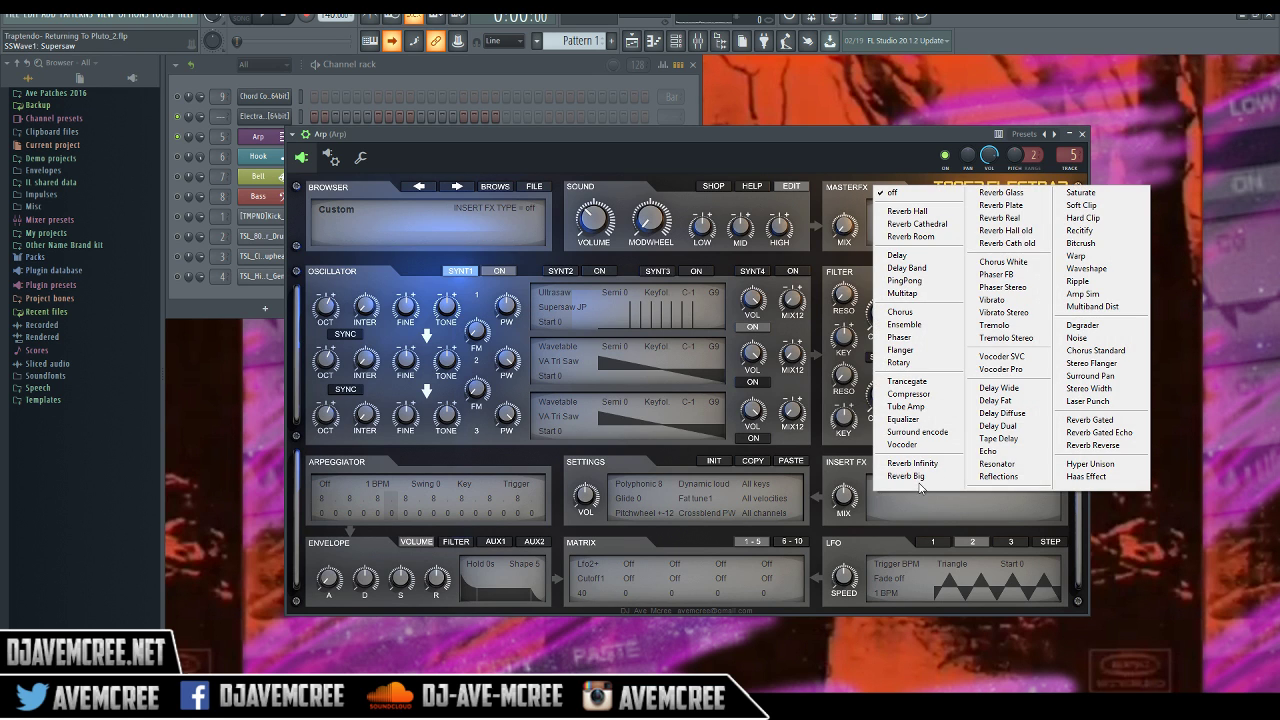
click(1088, 466)
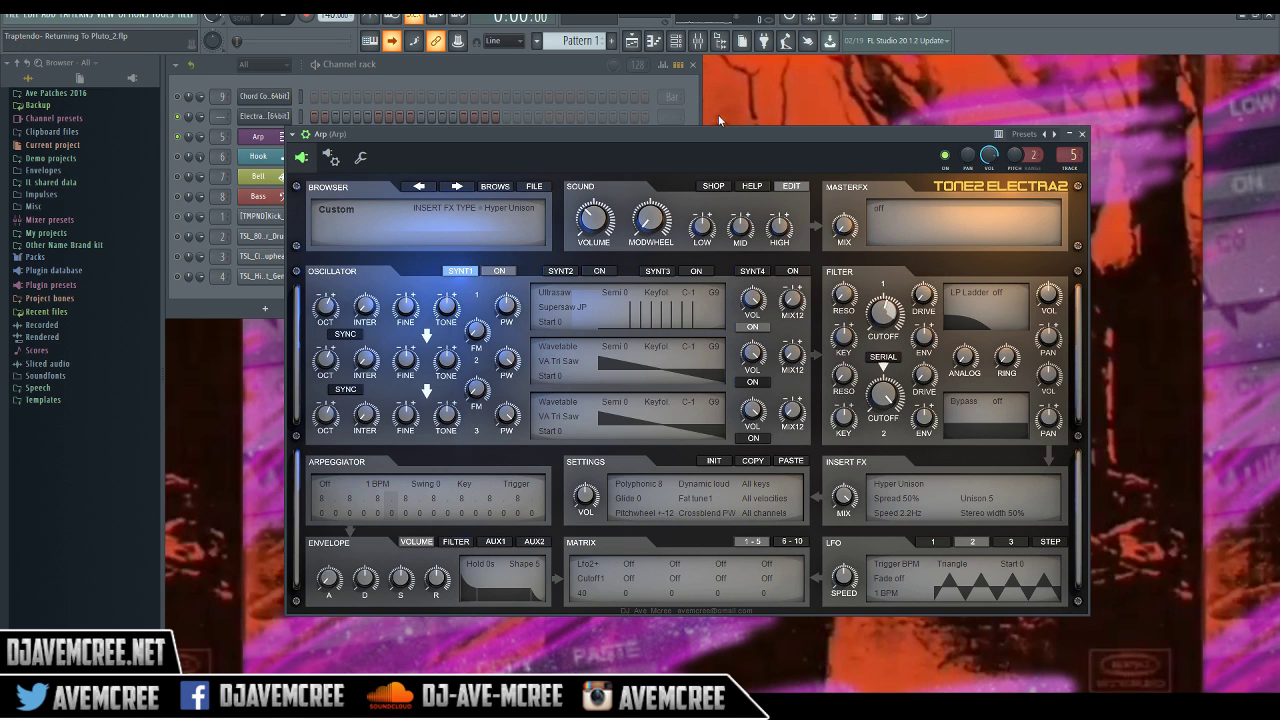
key(space)
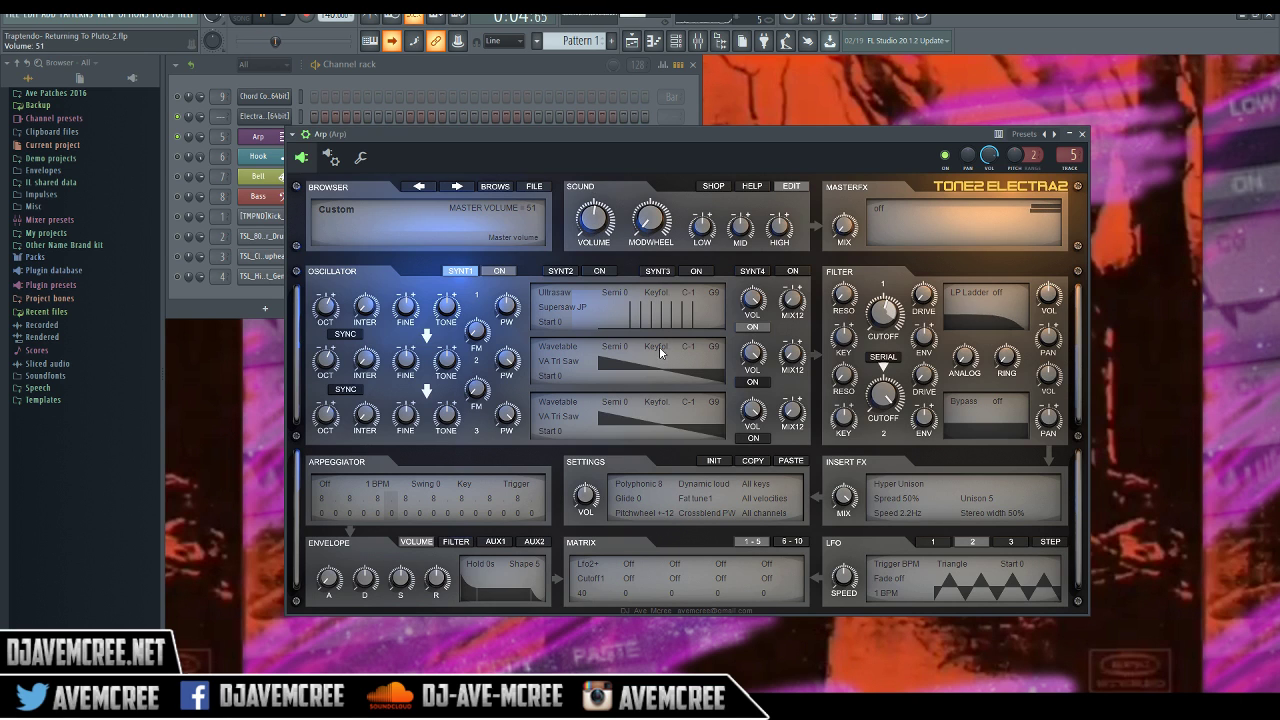
Set LFO 2's speed to 2 BPM and stop playback
drag(846, 576, 843, 560)
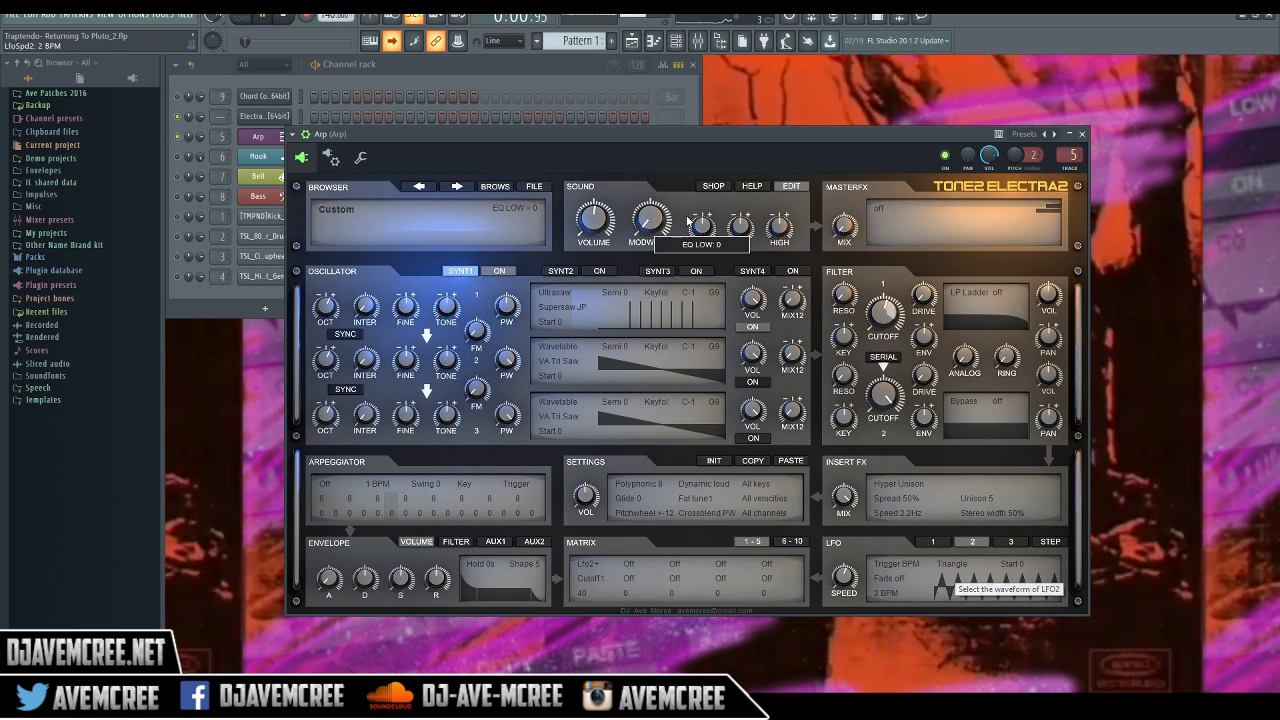
key(space)
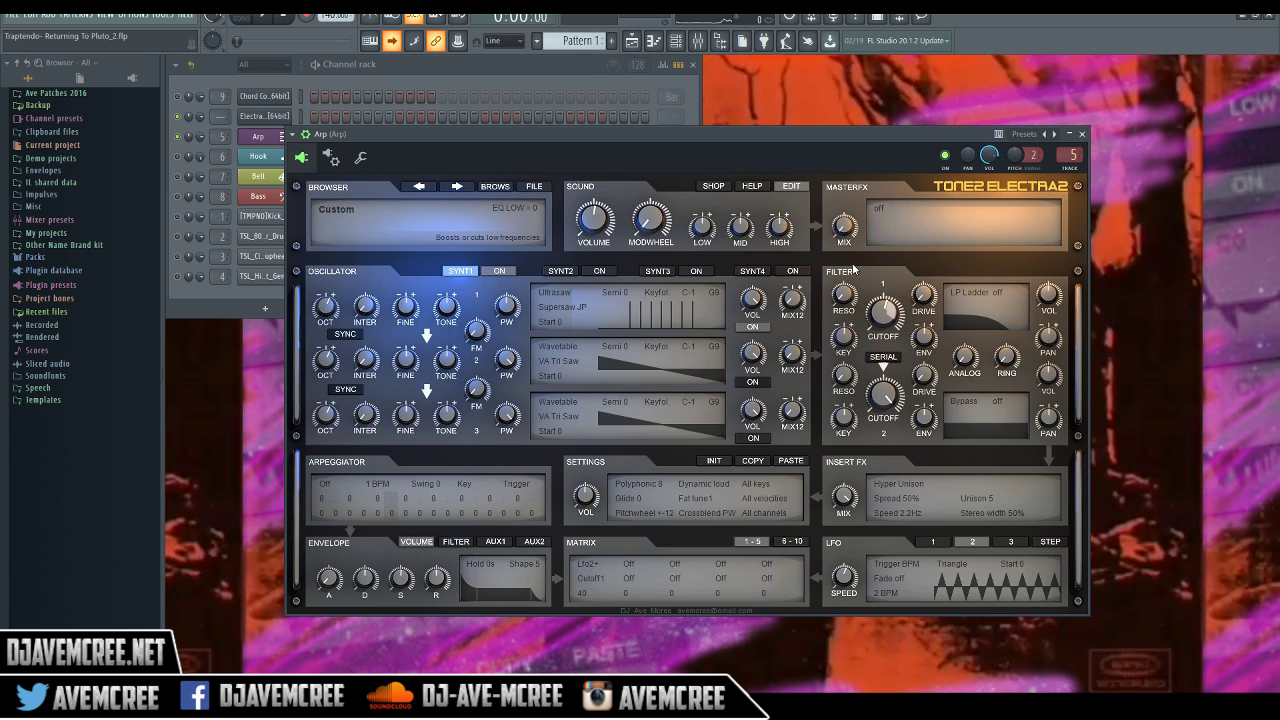
Set the filter 1 distortion type to ShapTri and audition it during playback while varying the filter 1 drive
click(1000, 302)
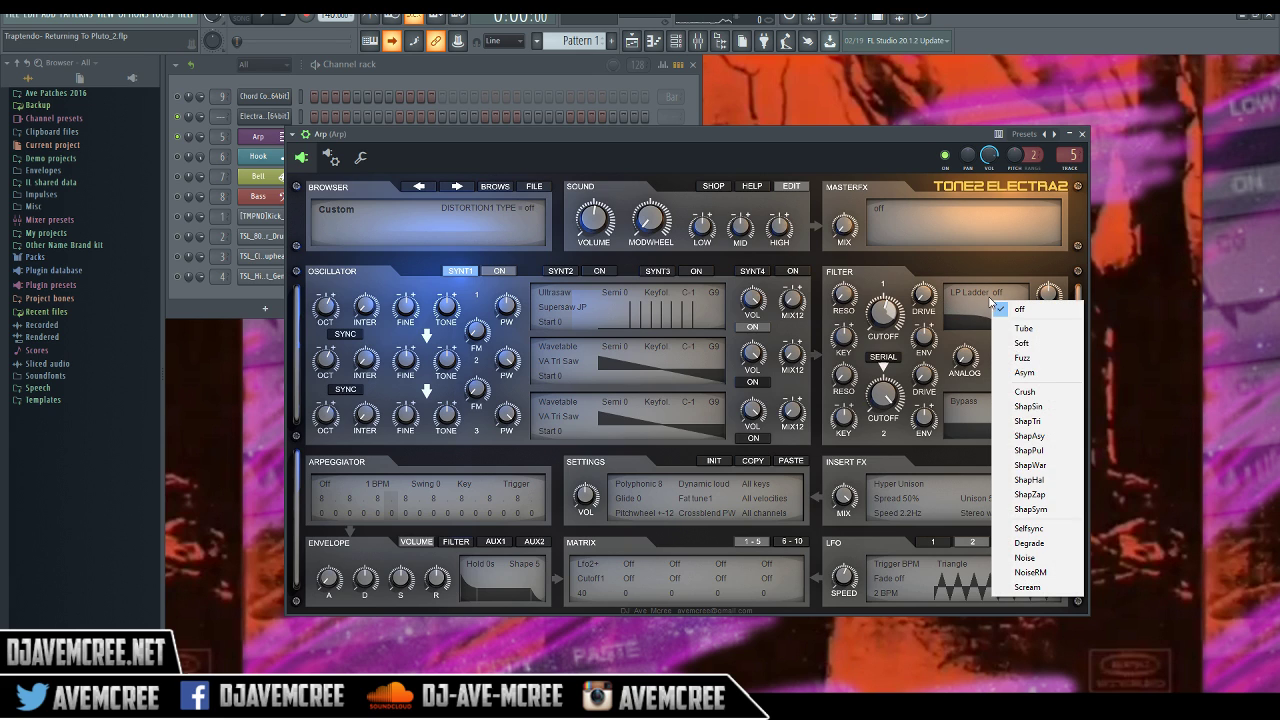
click(1026, 424)
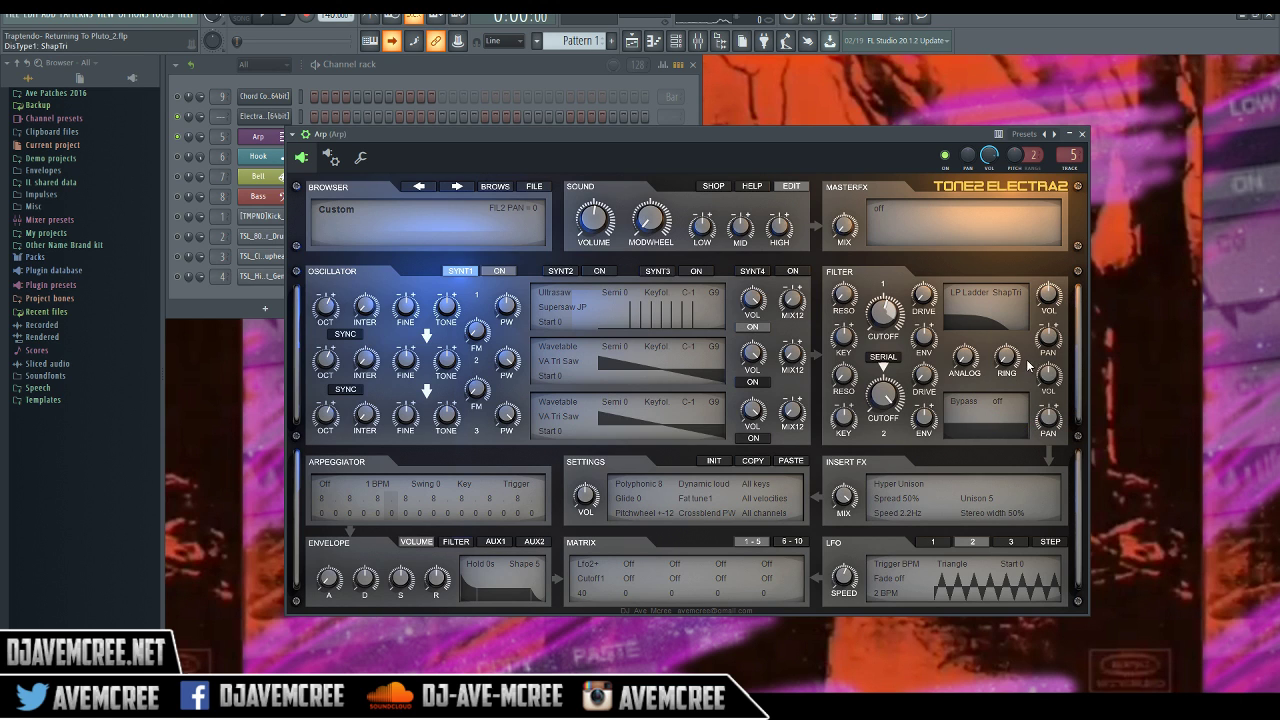
click(1005, 302)
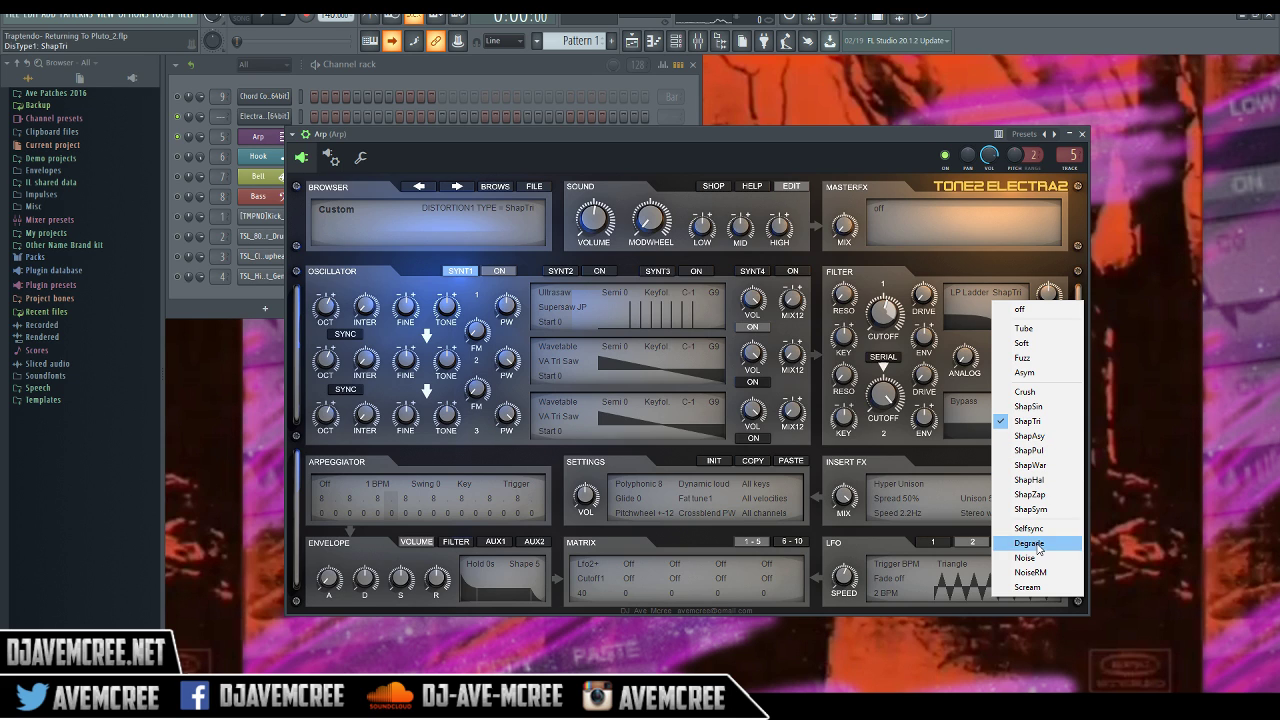
click(925, 262)
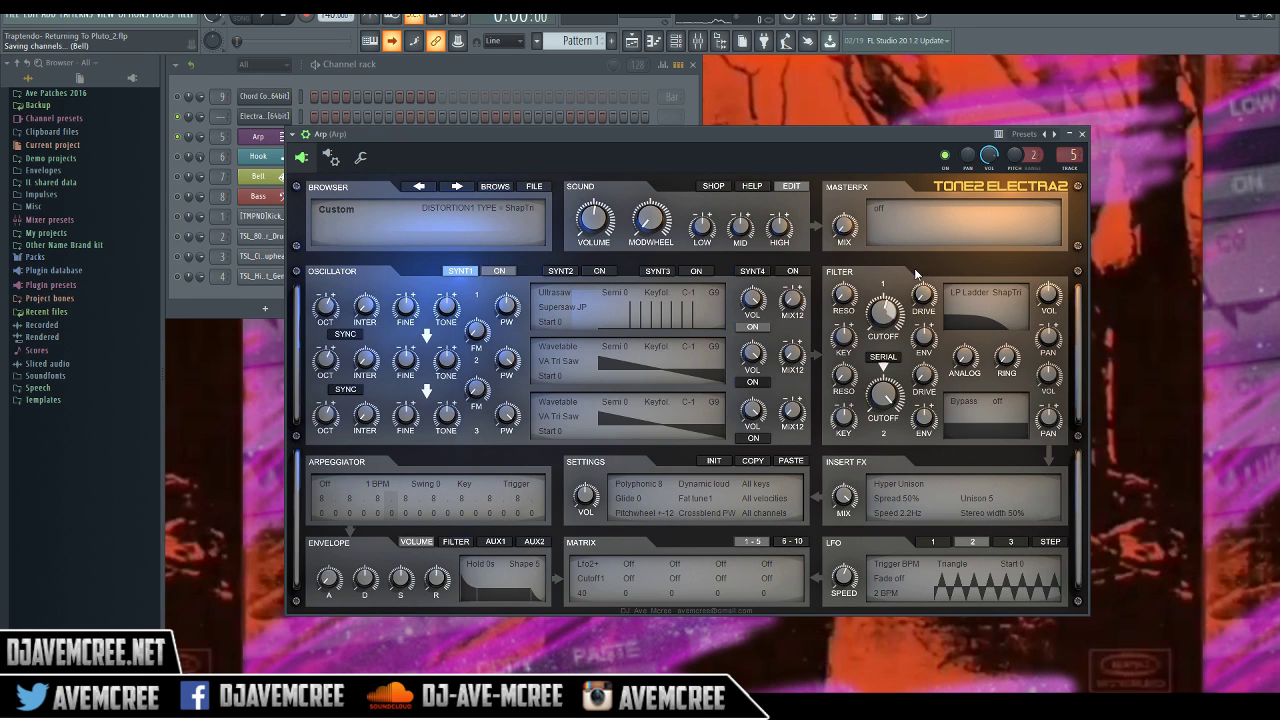
drag(921, 304, 918, 245)
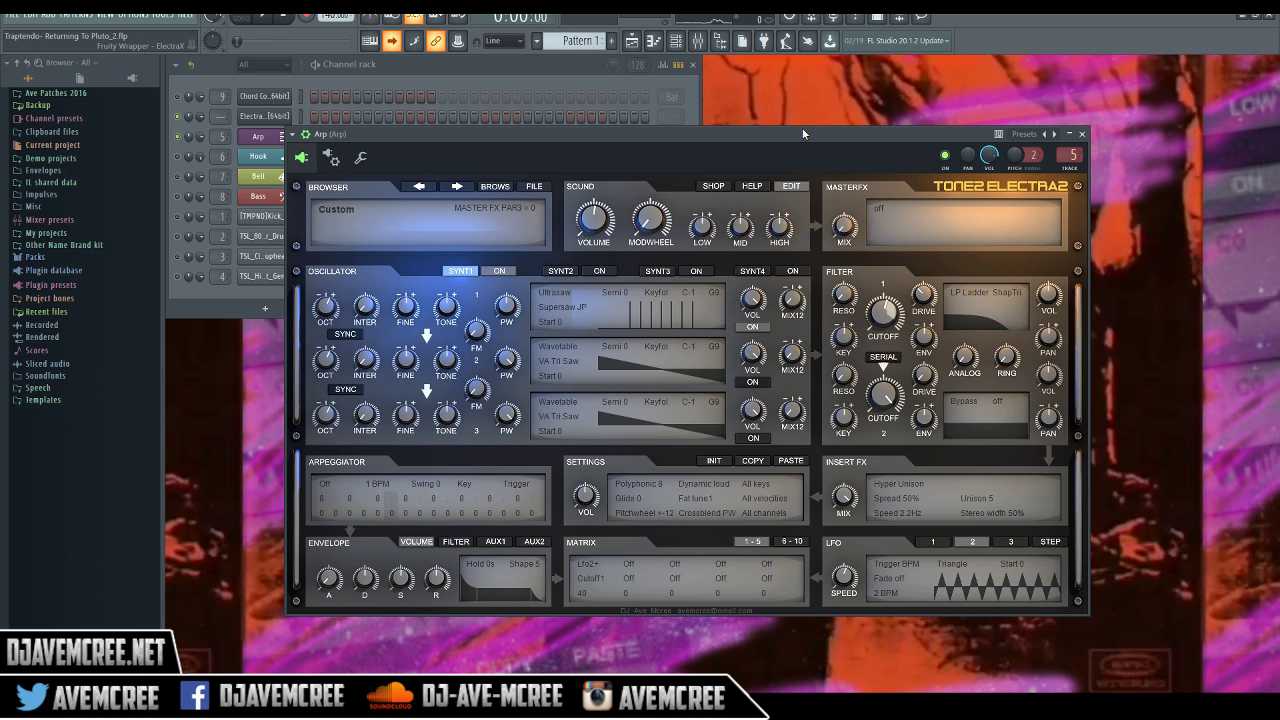
key(space)
drag(921, 296, 931, 417)
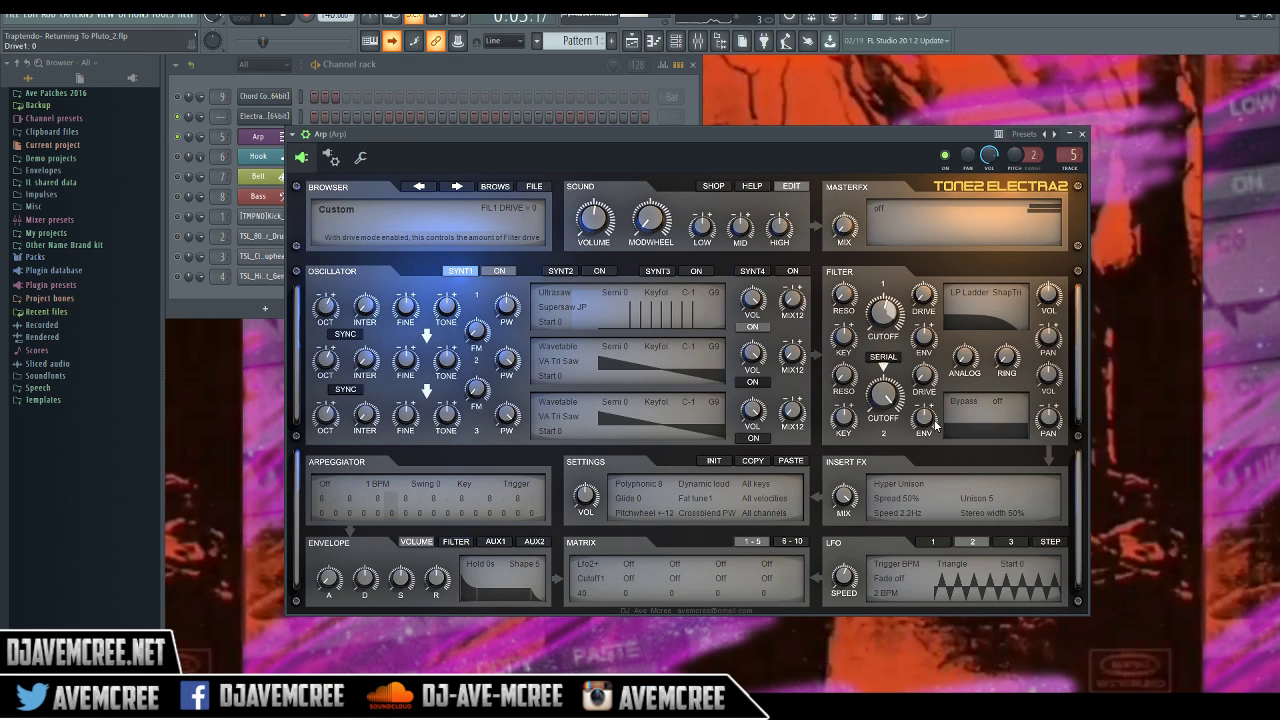
mouse_move(923, 297)
mouse_down()
mouse_move(918, 262)
mouse_move(922, 313)
mouse_up()
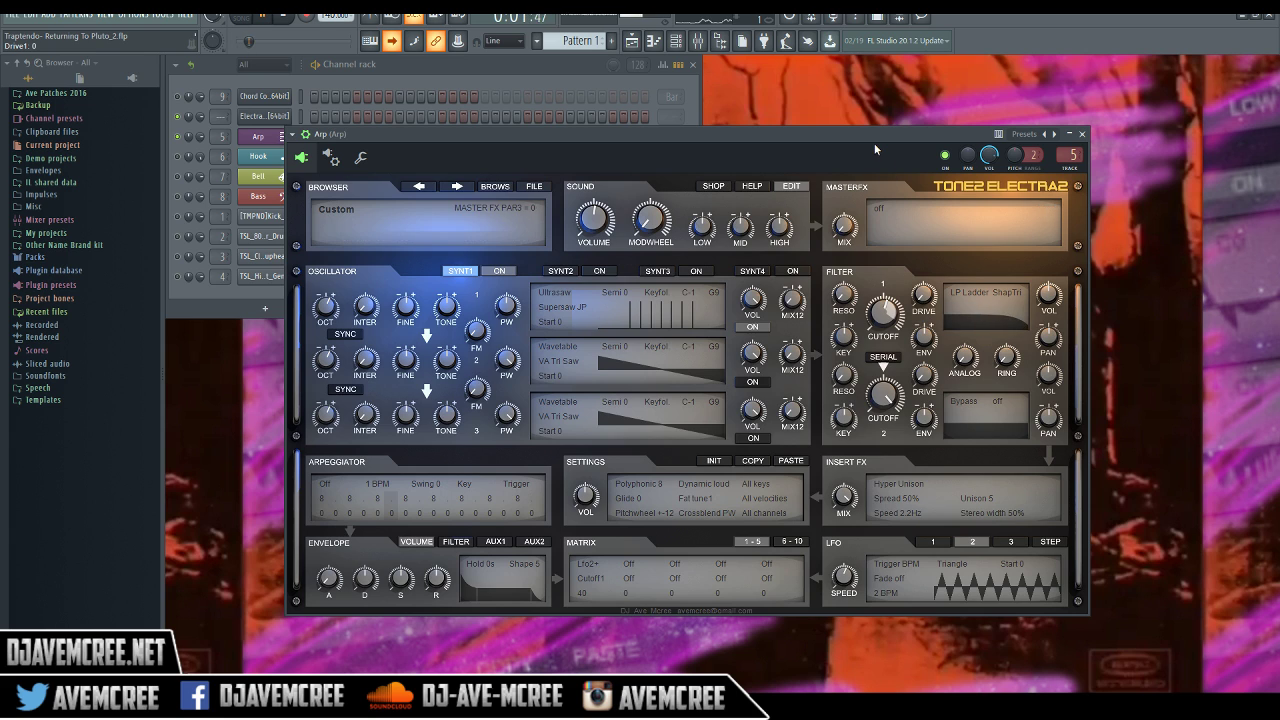
key(space)
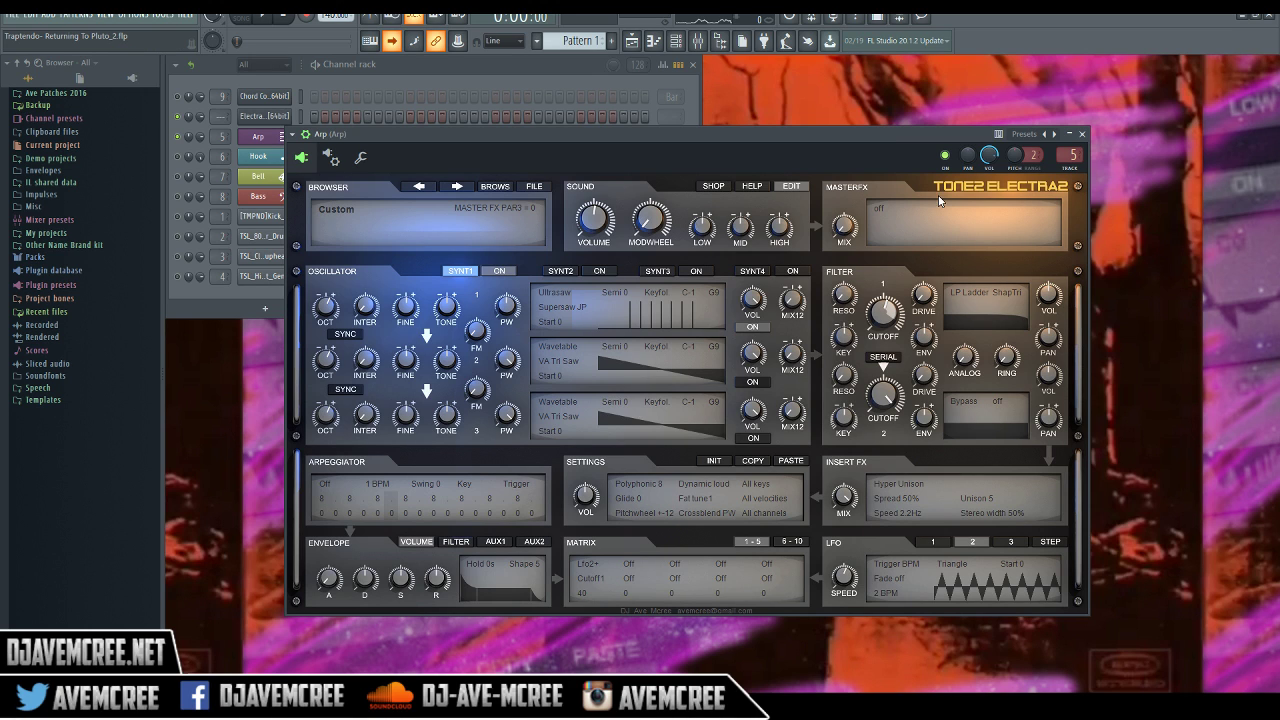
Switch the filter 1 distortion type to ShapPul and audition it during playback while adjusting the filter 1 drive
click(1020, 298)
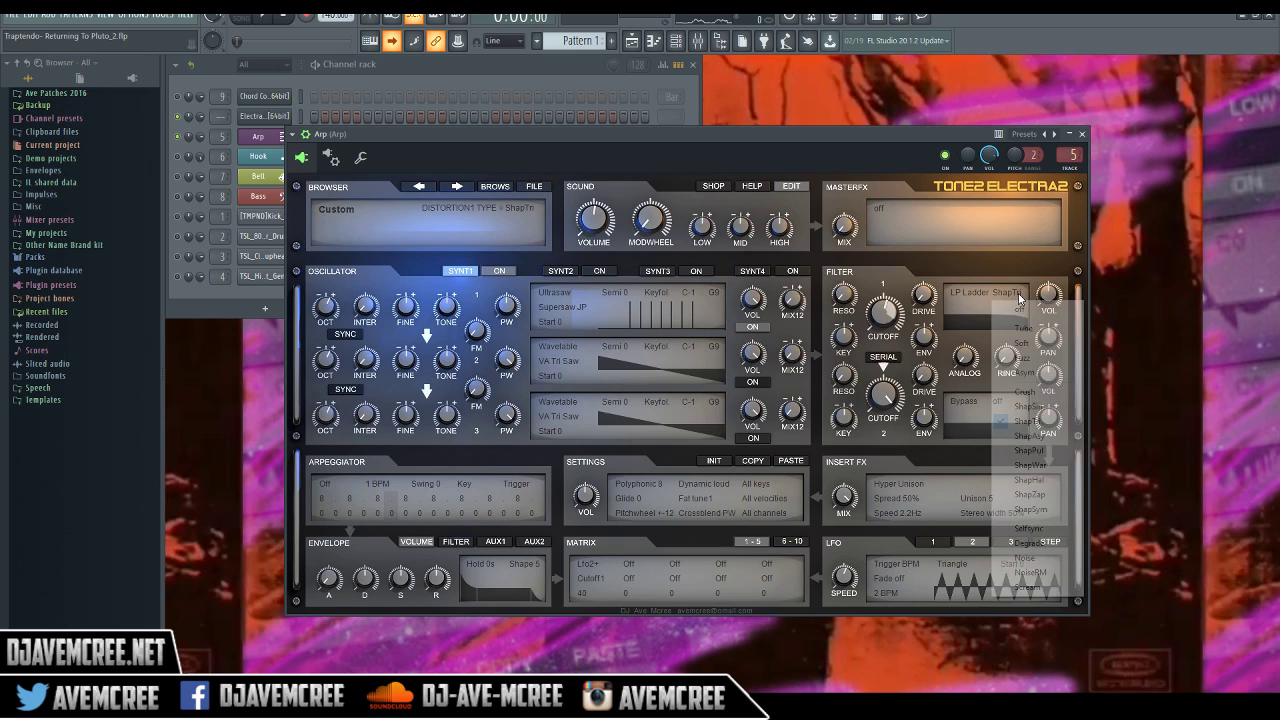
click(1026, 454)
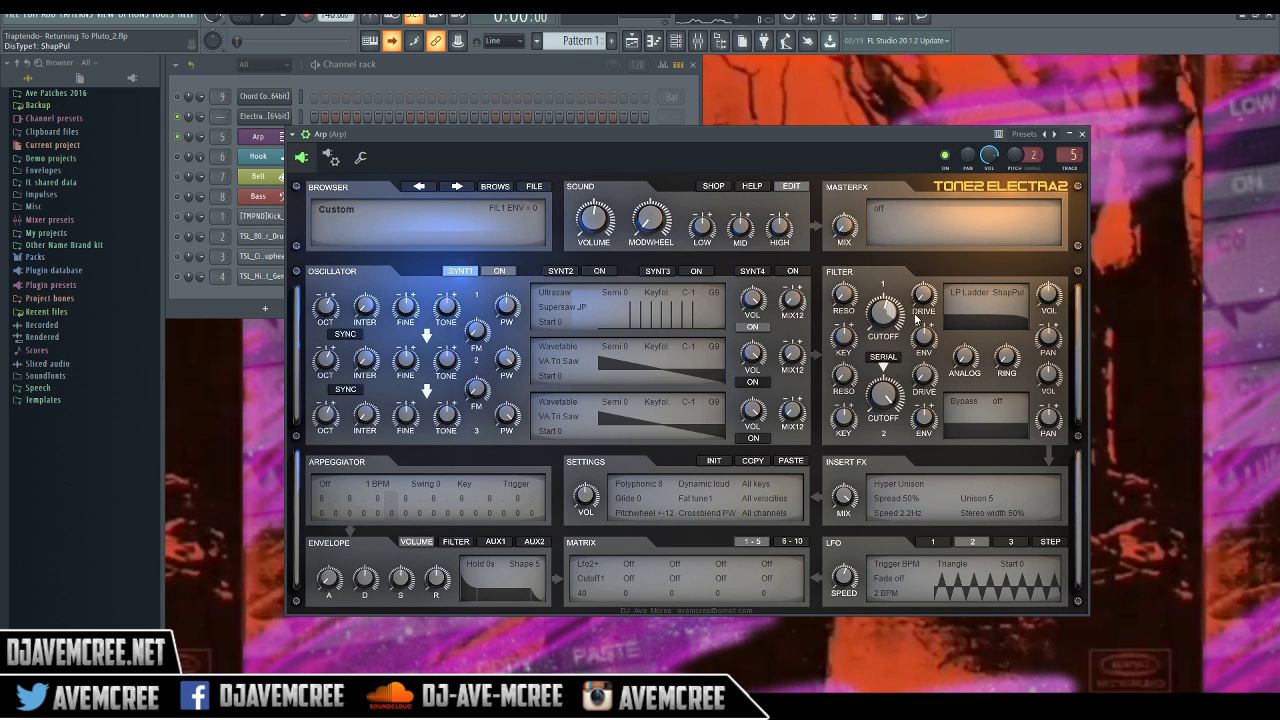
key(space)
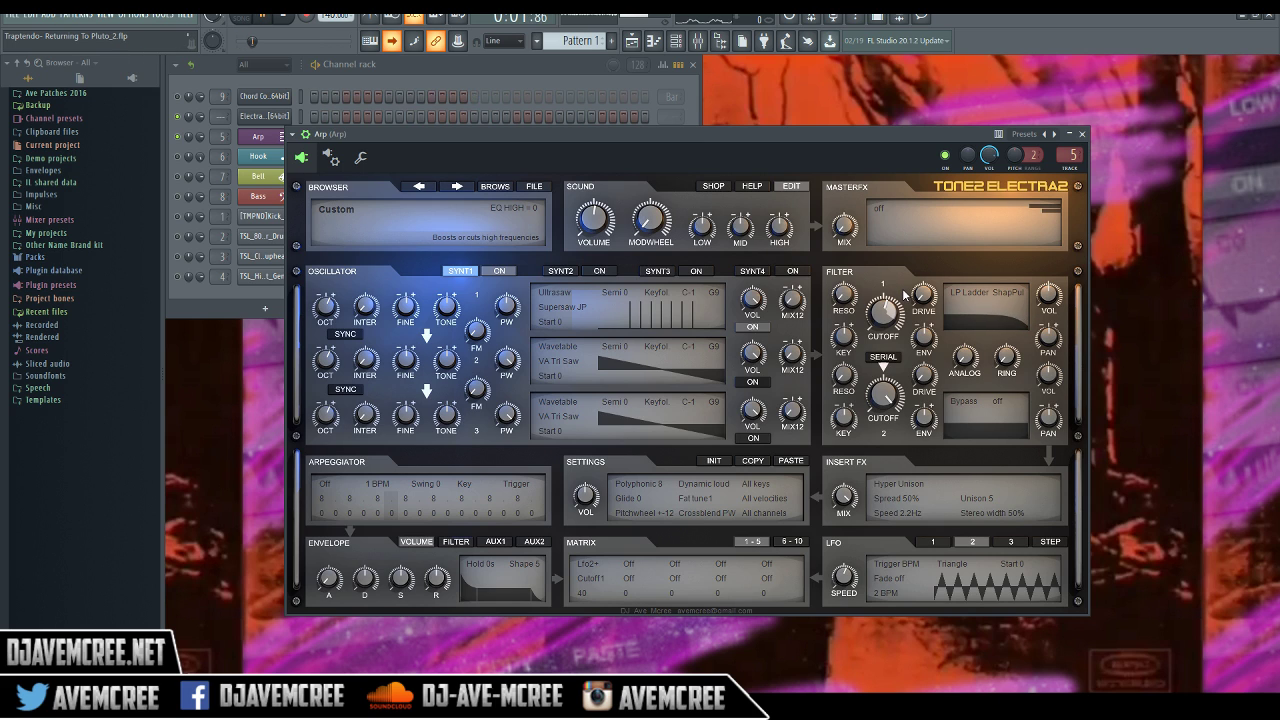
mouse_move(921, 298)
mouse_down()
mouse_move(914, 262)
mouse_move(922, 310)
mouse_up()
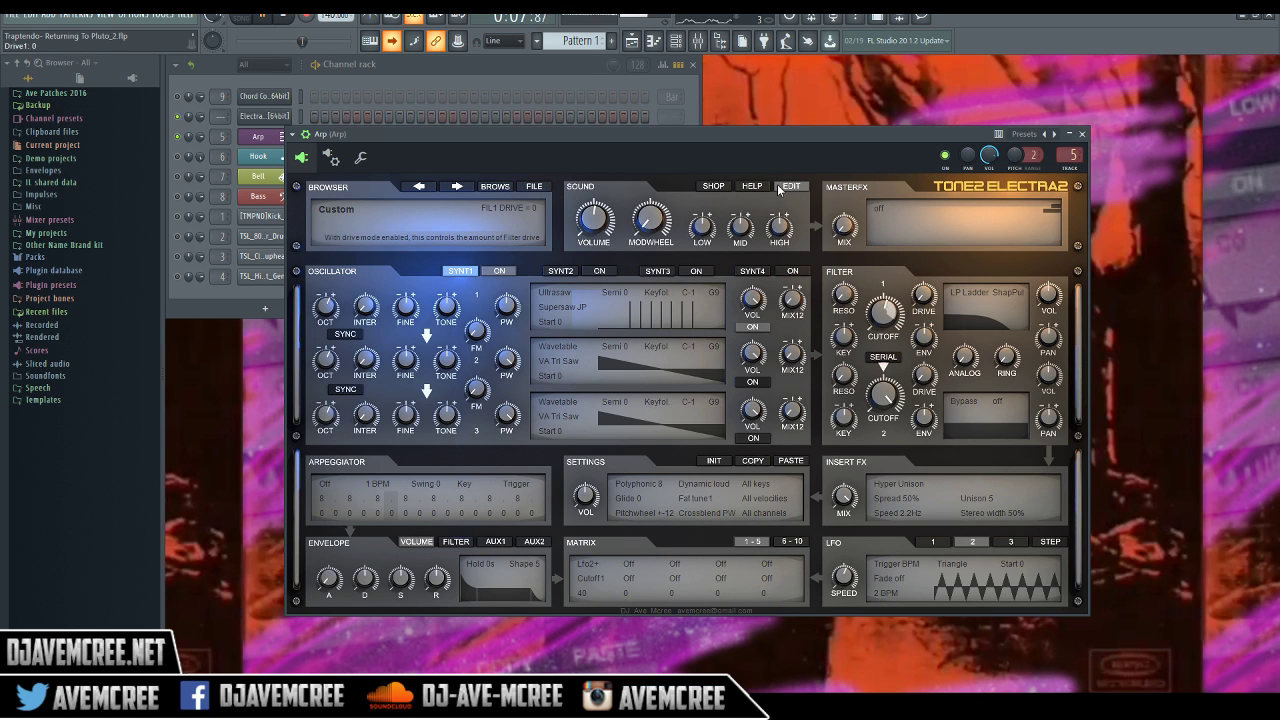
key(space)
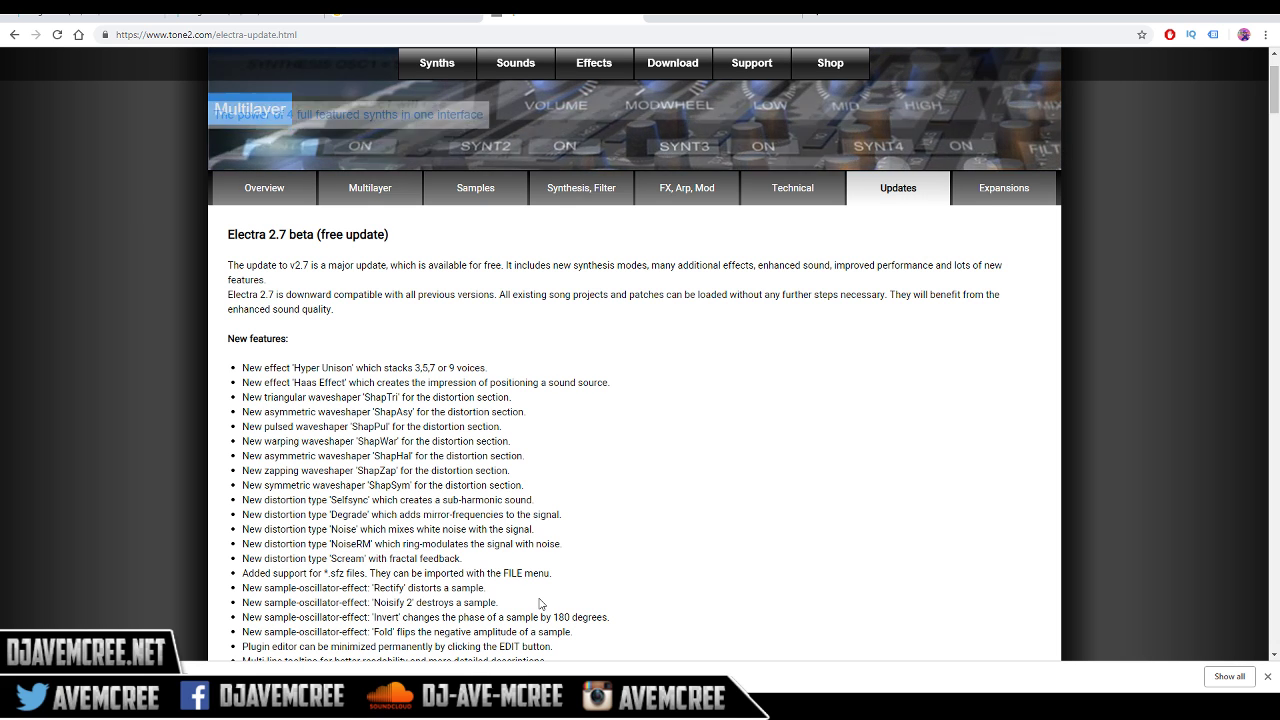
Return to FL Studio and audition NoiseRM distortion on filter 1 with the drive at 36 and the filter 1 volume at 33
click(550, 635)
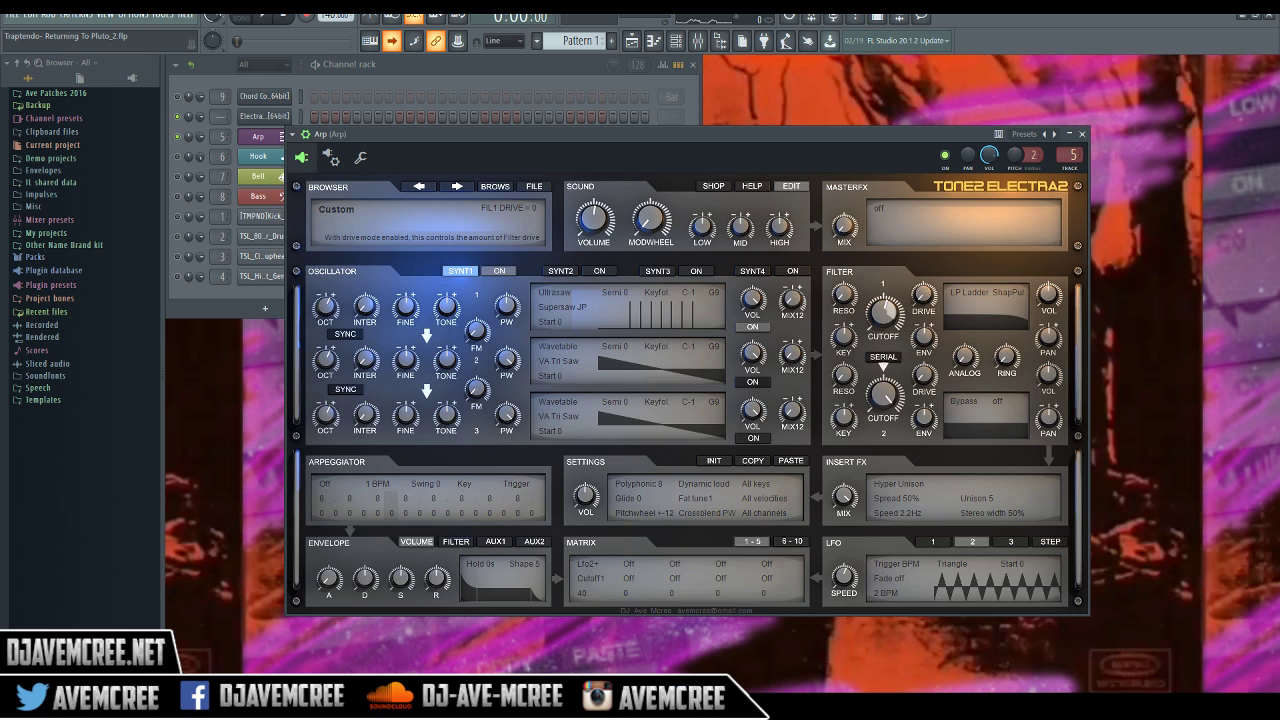
click(1001, 293)
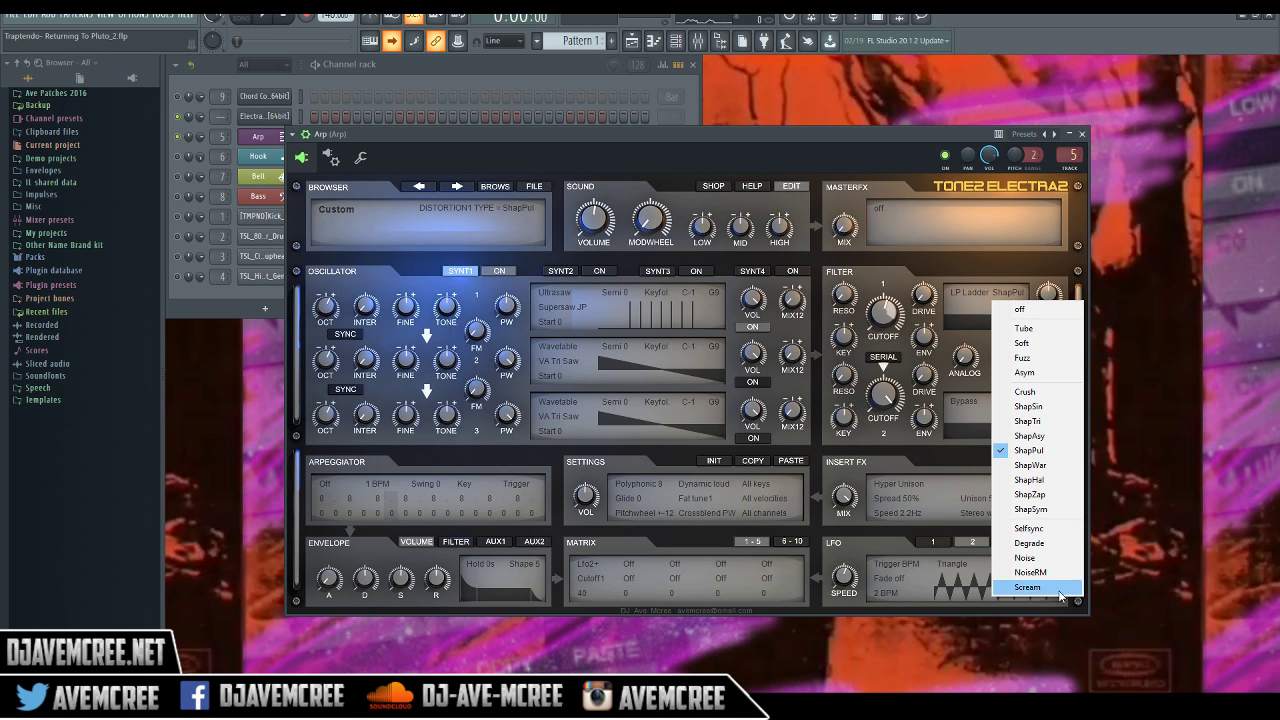
click(1028, 572)
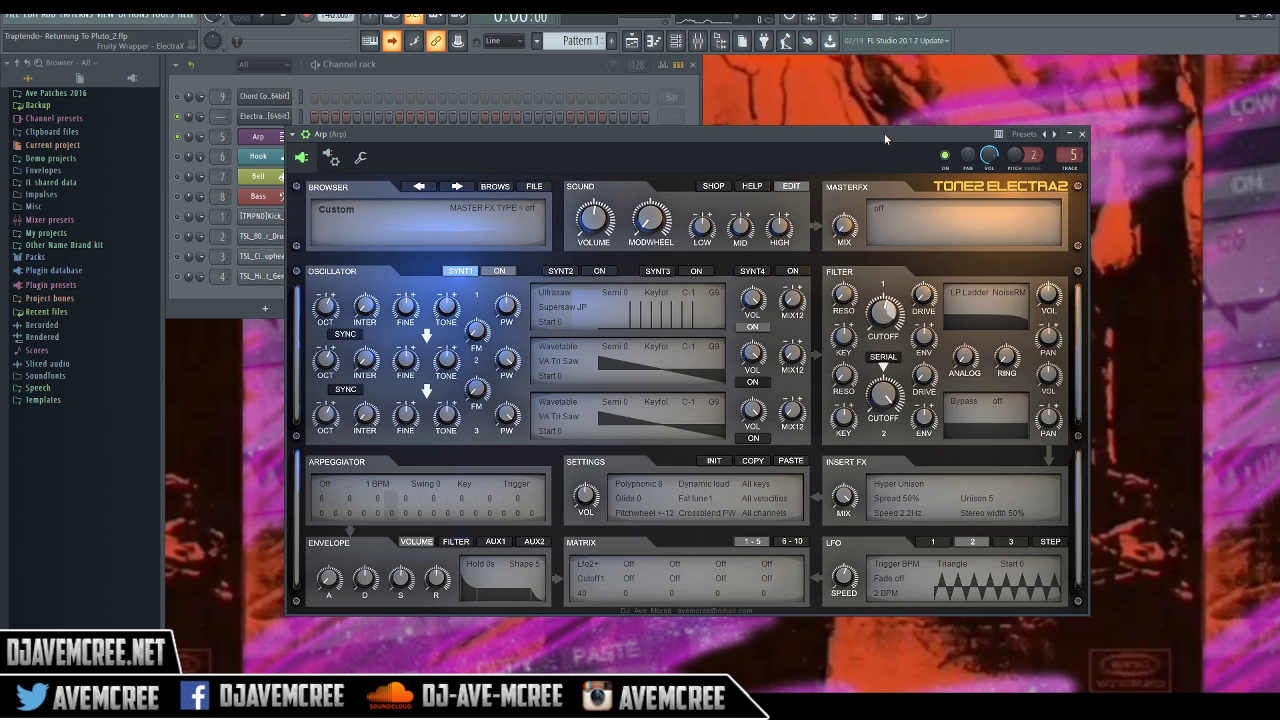
key(space)
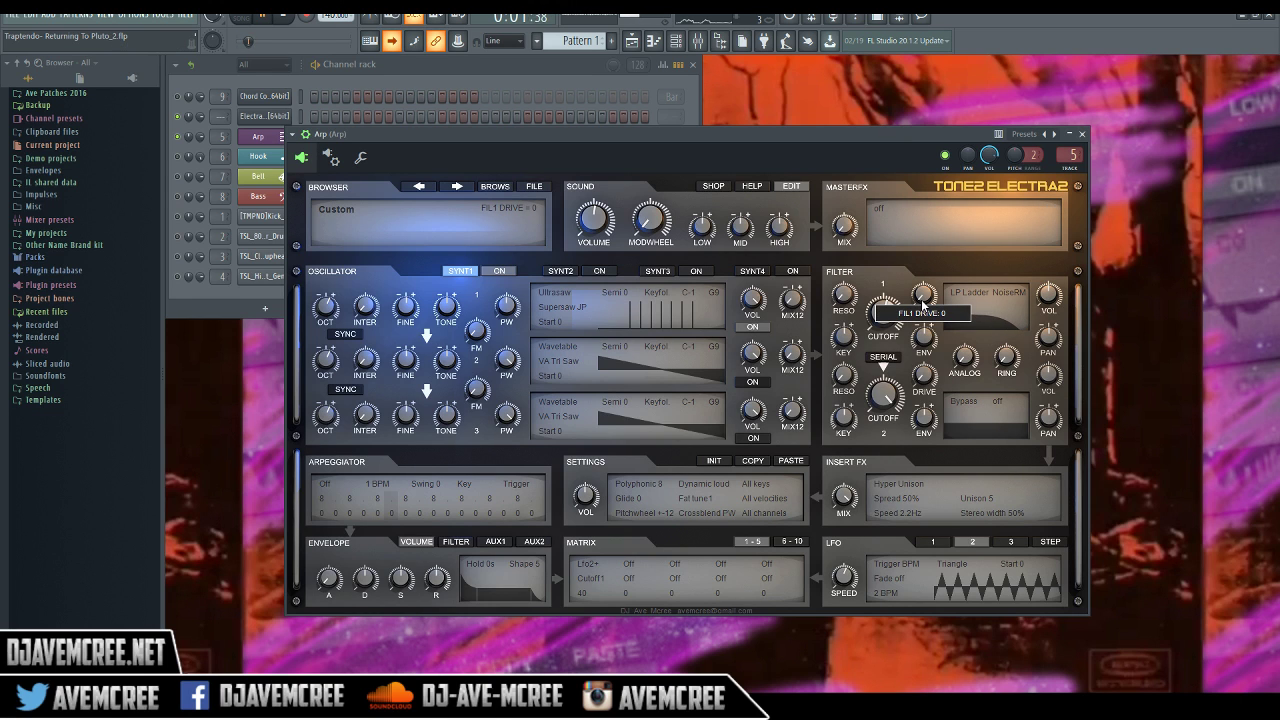
drag(920, 293, 925, 242)
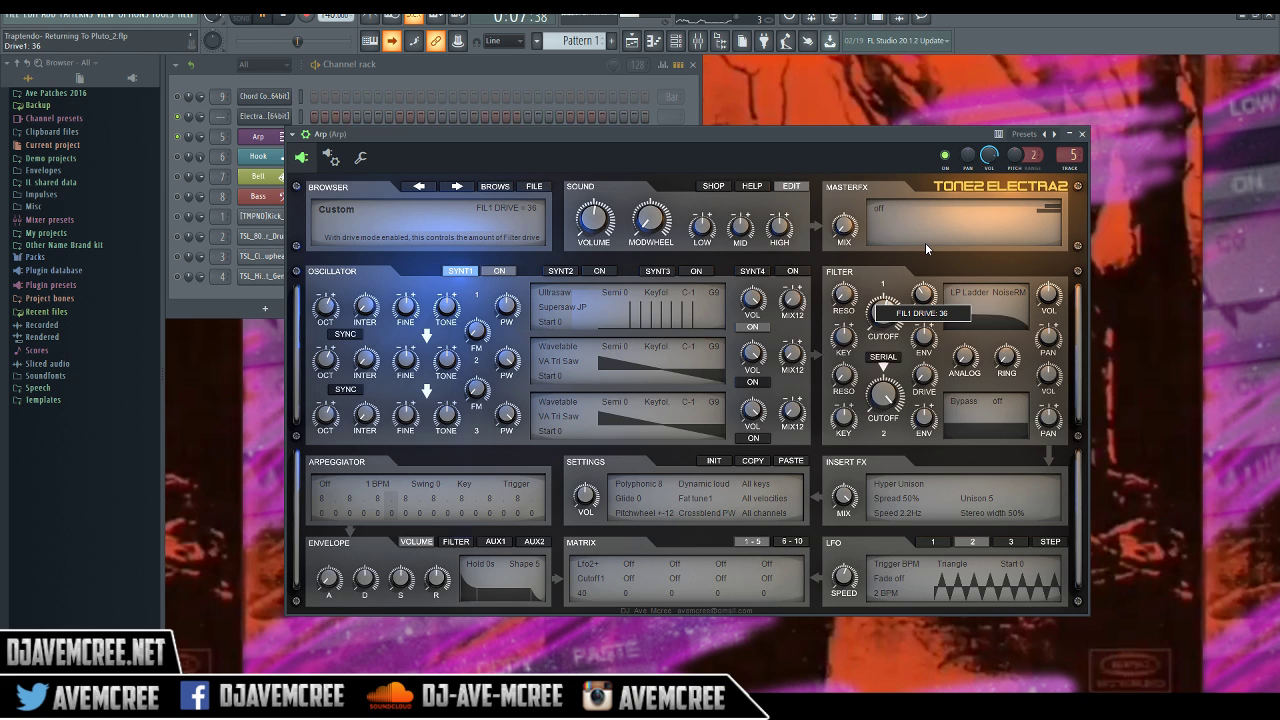
mouse_move(1048, 296)
mouse_down()
mouse_move(1046, 370)
mouse_move(1045, 300)
mouse_up()
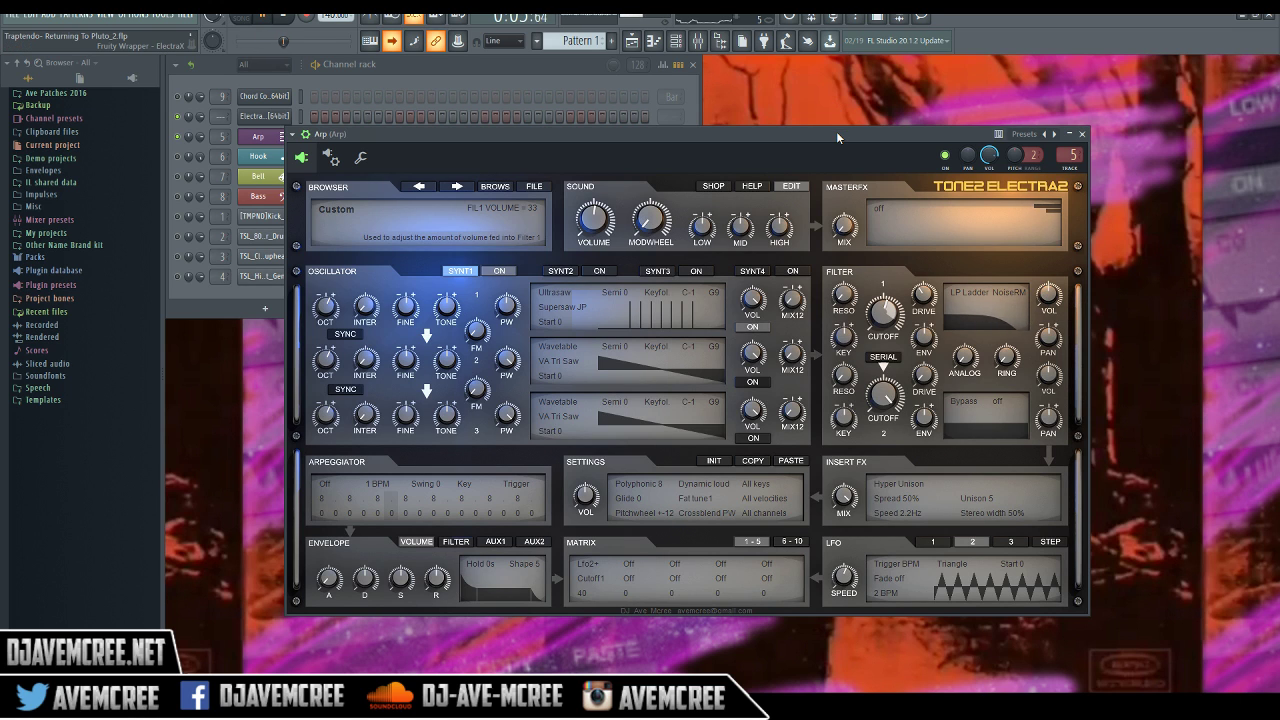
key(space)
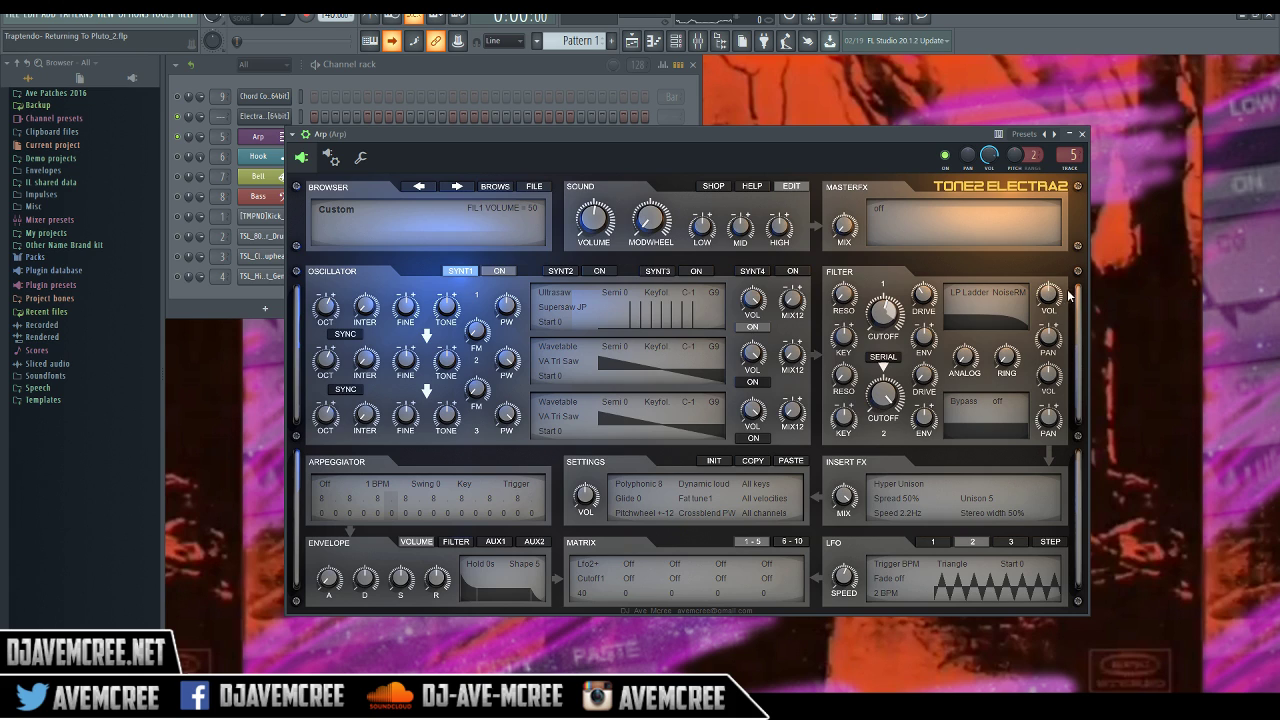
Assign LFO 1 to modulate the filter 1 pan and raise LFO 1's speed to 13.7 Hz during playback
click(933, 541)
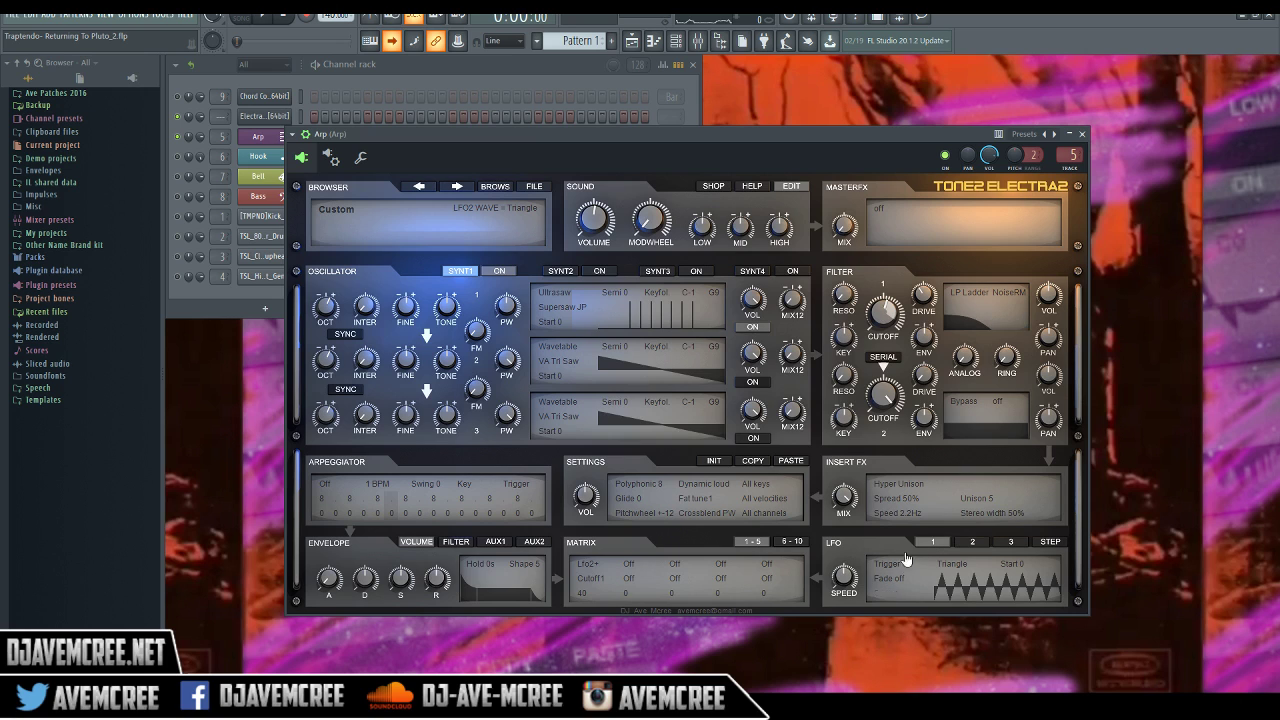
drag(838, 553, 1047, 343)
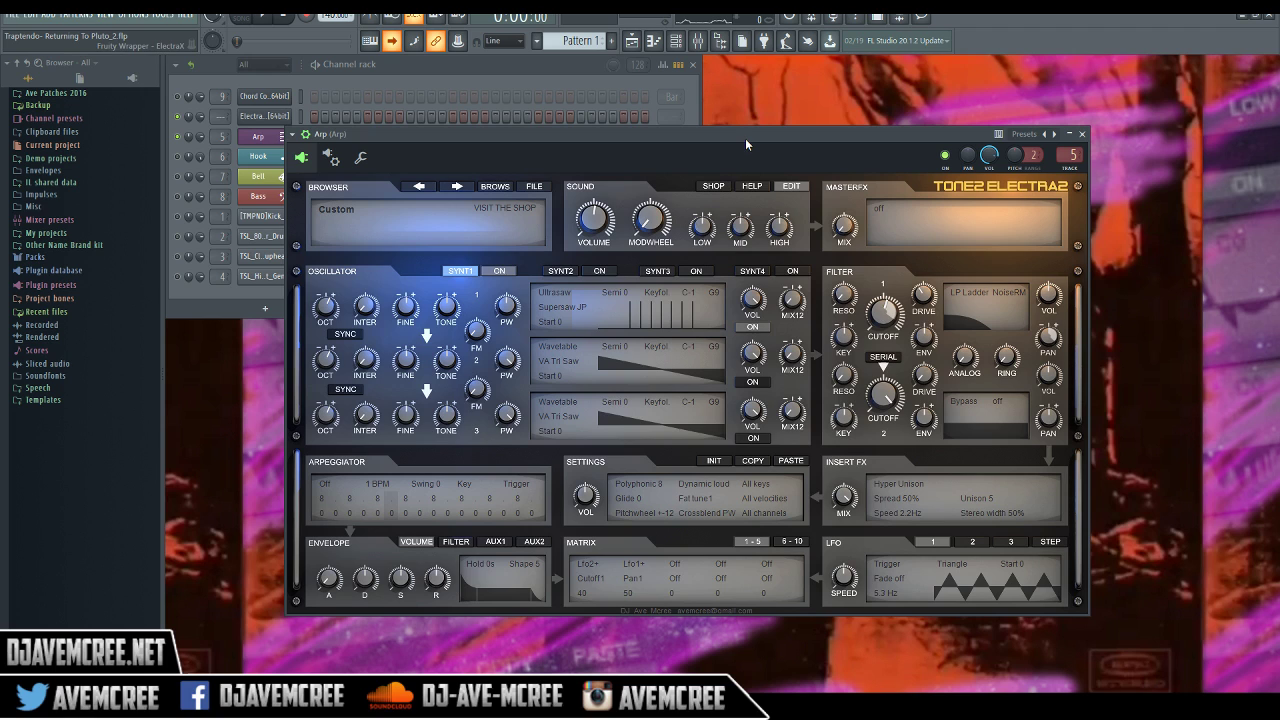
key(space)
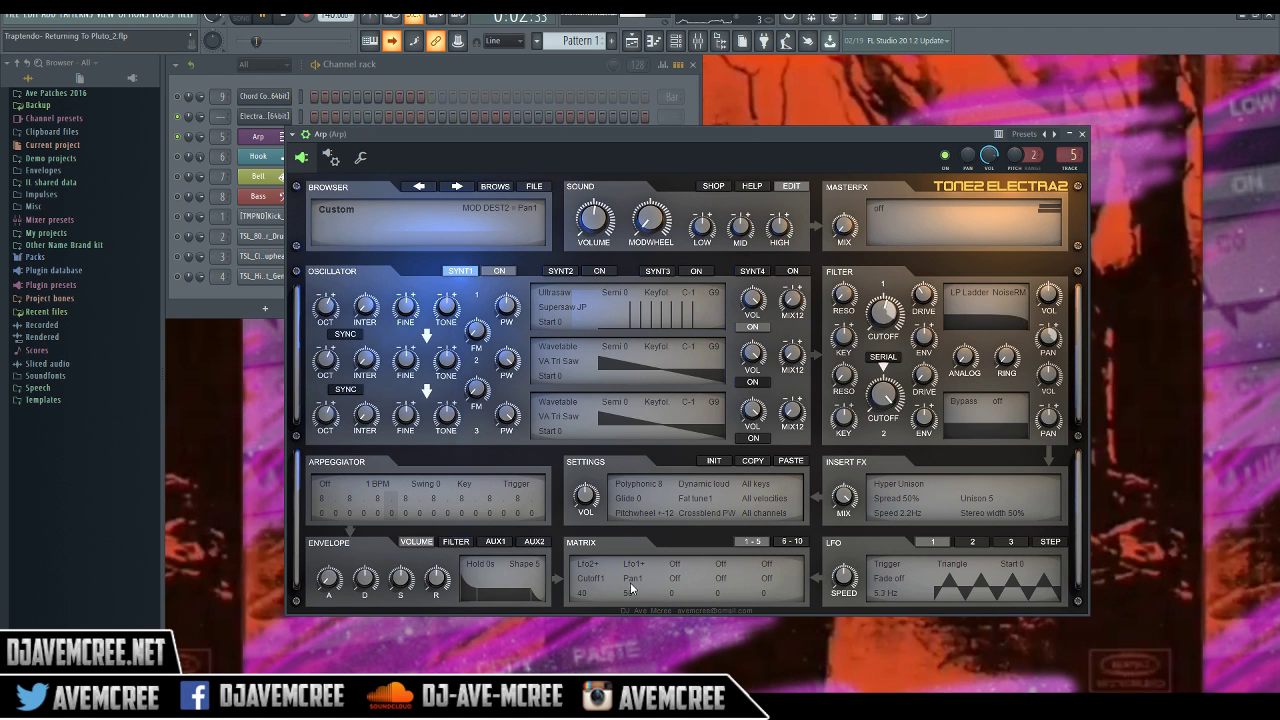
mouse_move(845, 578)
mouse_move(845, 578)
mouse_down()
mouse_move(841, 545)
mouse_move(842, 563)
mouse_up()
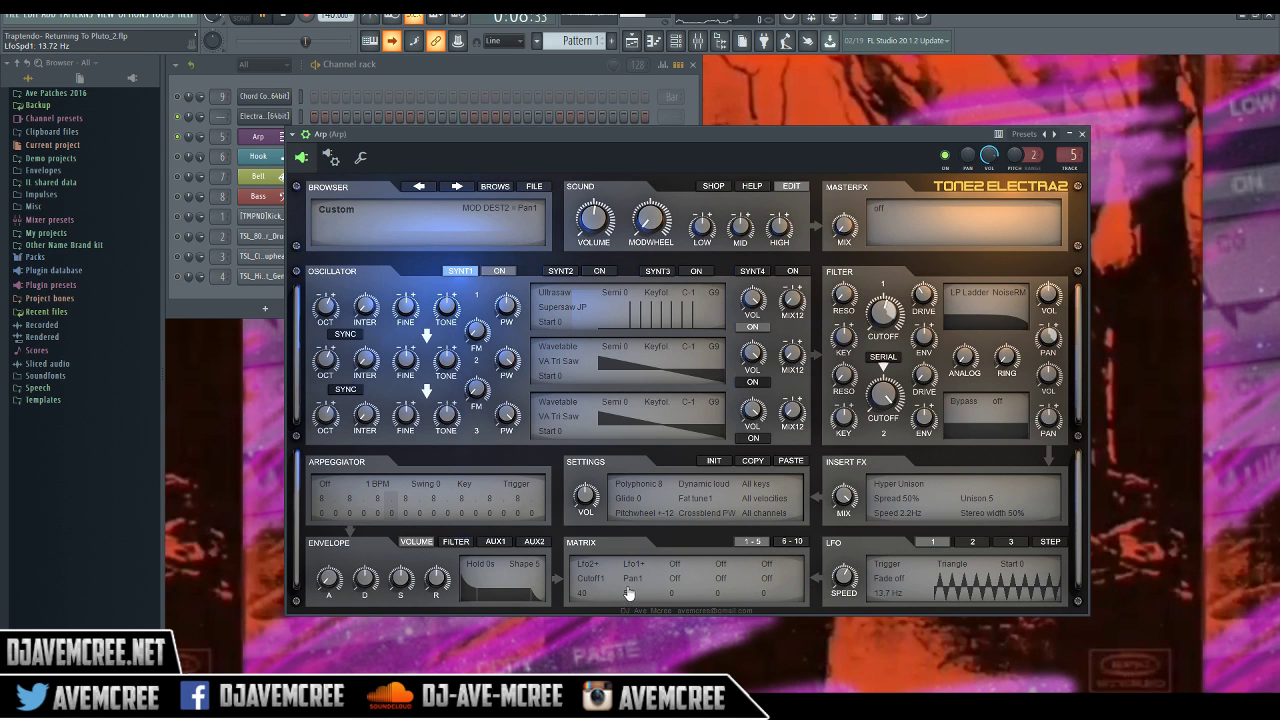
Set the master effect to Resonator with its mix at 52 and return the filter 1 drive to 0
click(880, 229)
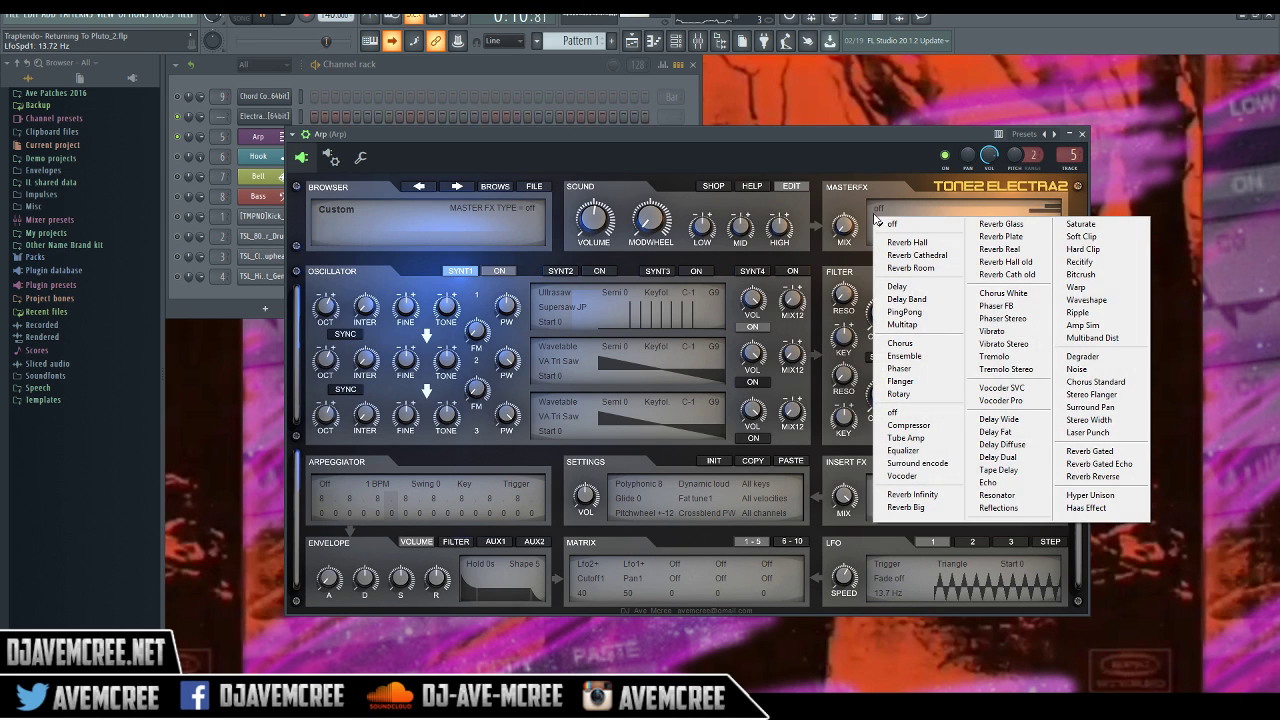
click(997, 494)
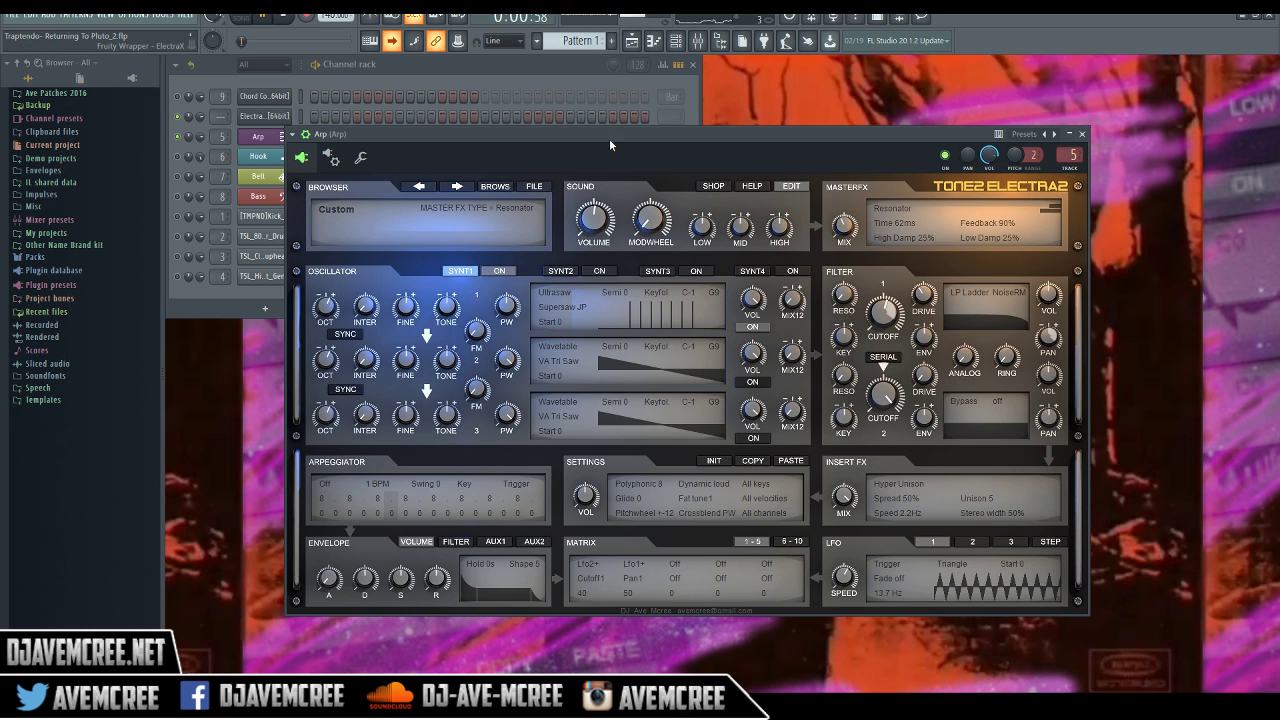
mouse_move(844, 229)
drag(843, 229, 829, 196)
key(space)
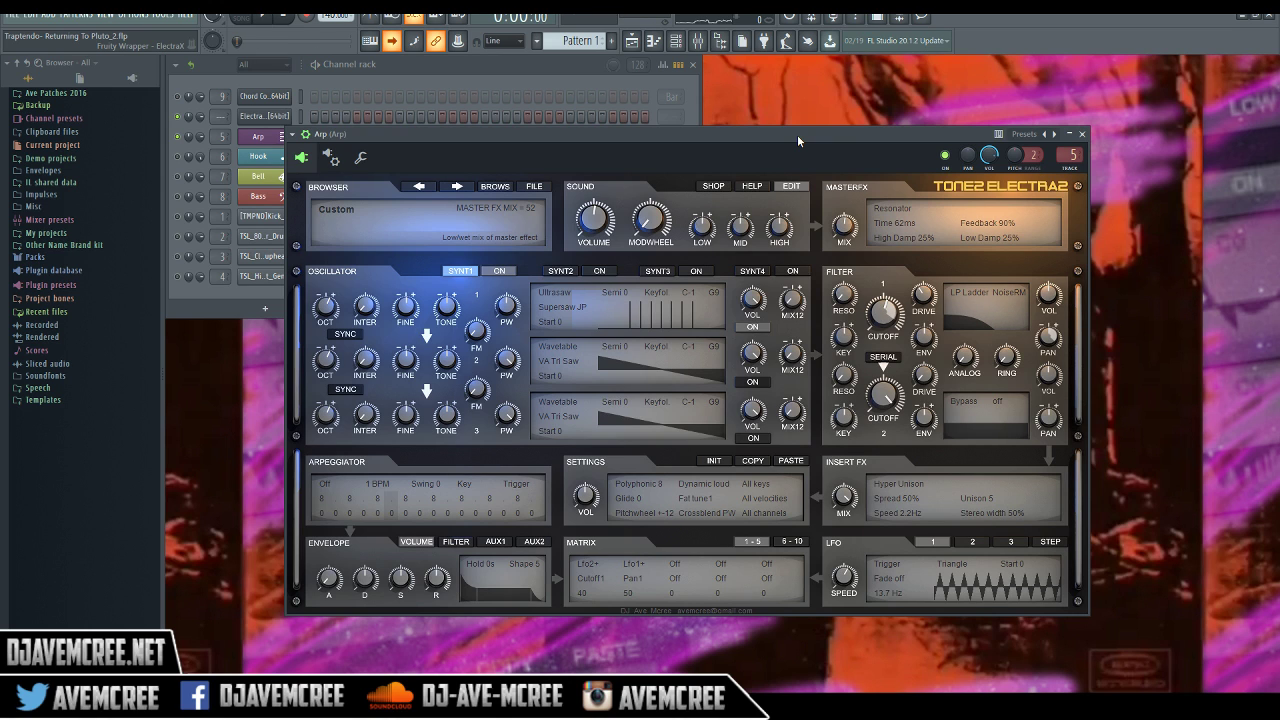
mouse_move(926, 297)
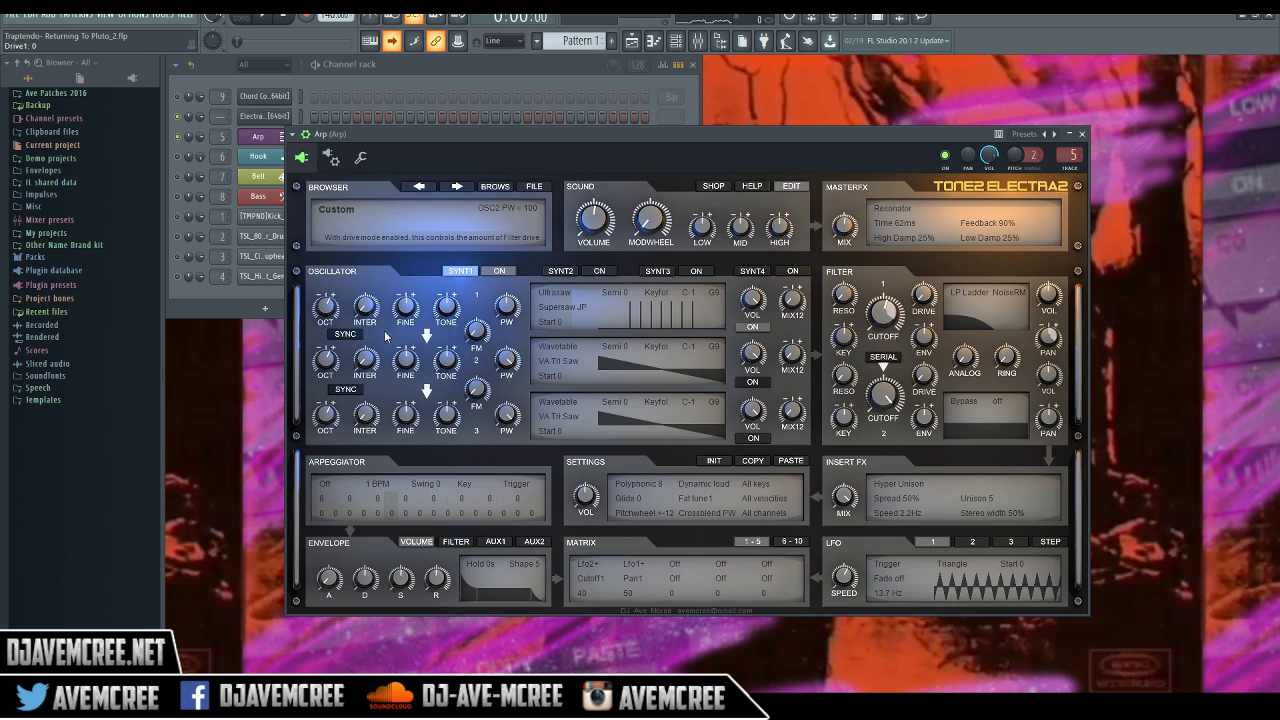
Load the Afro Flute sample from the ElectraX WaveForms folder into oscillator 1 and autotune it
click(80, 95)
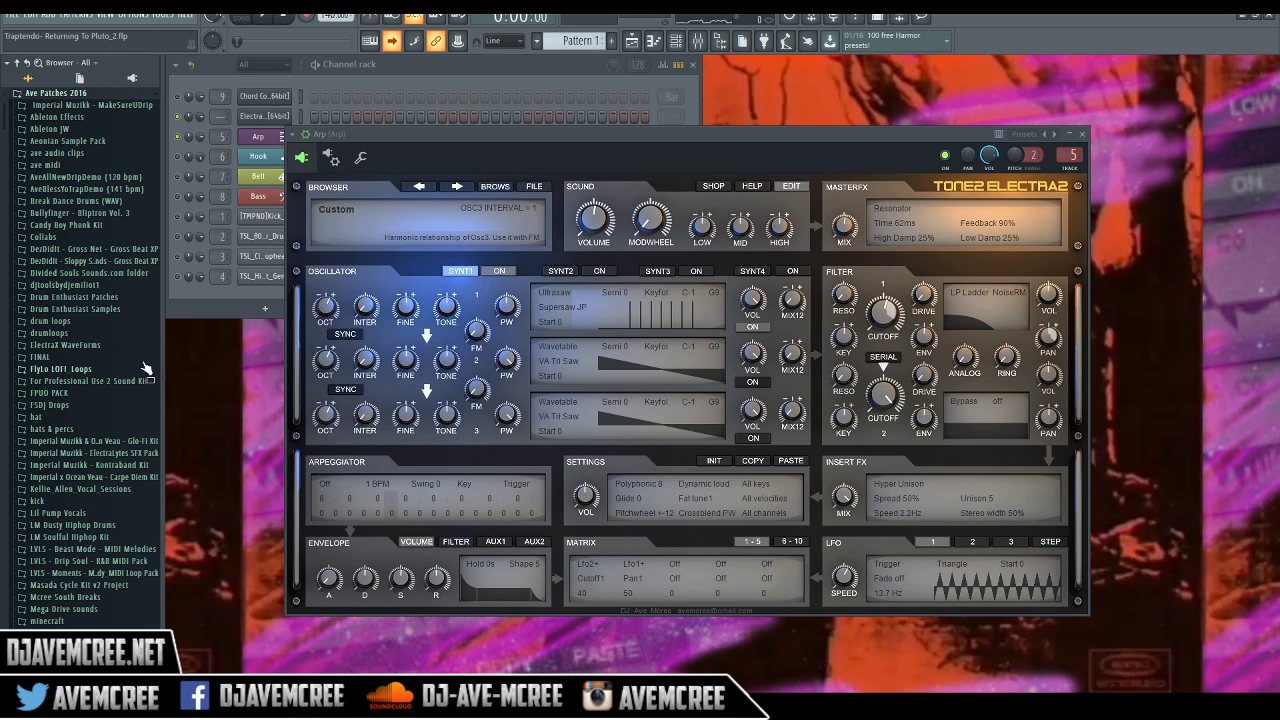
click(110, 346)
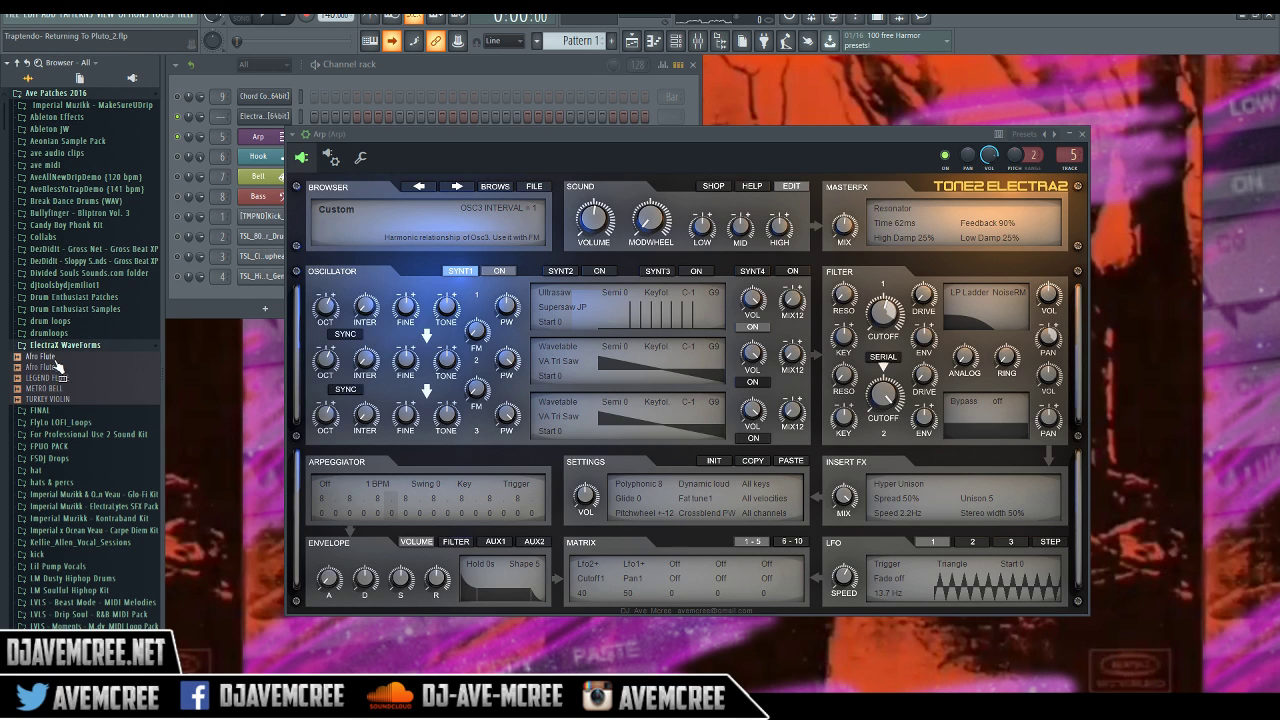
click(46, 357)
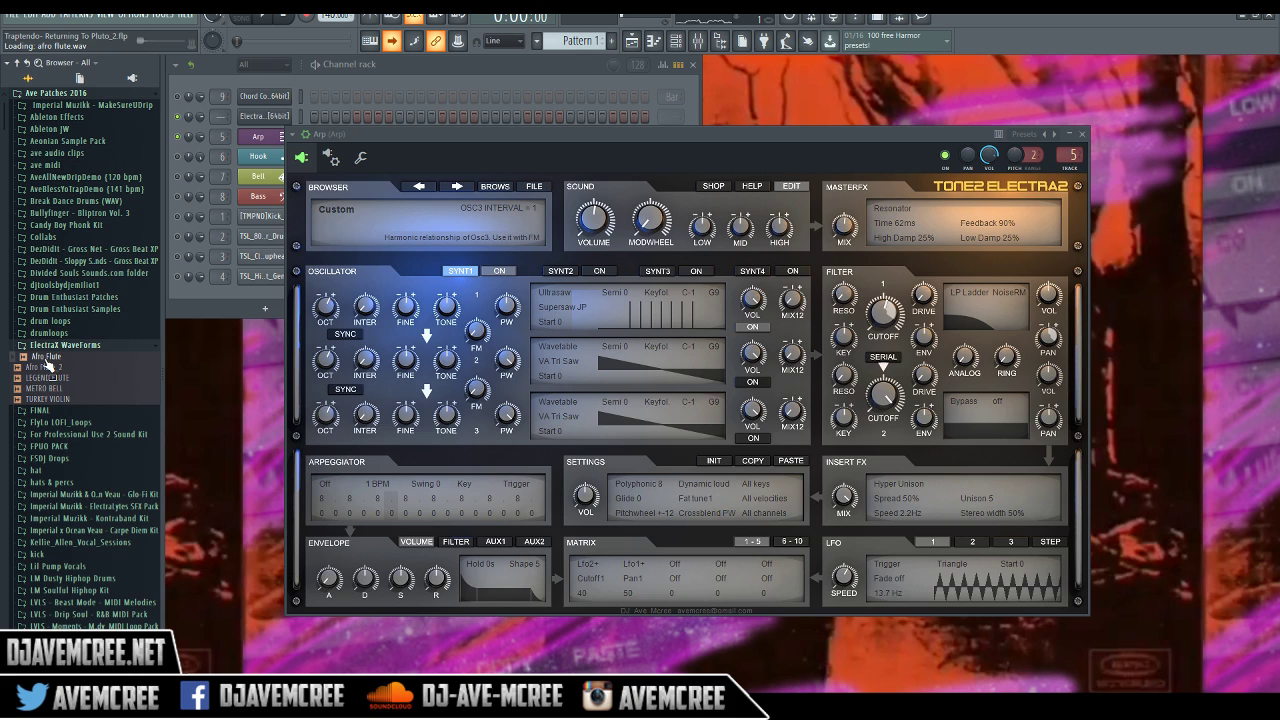
drag(46, 360, 175, 359)
drag(641, 319, 641, 320)
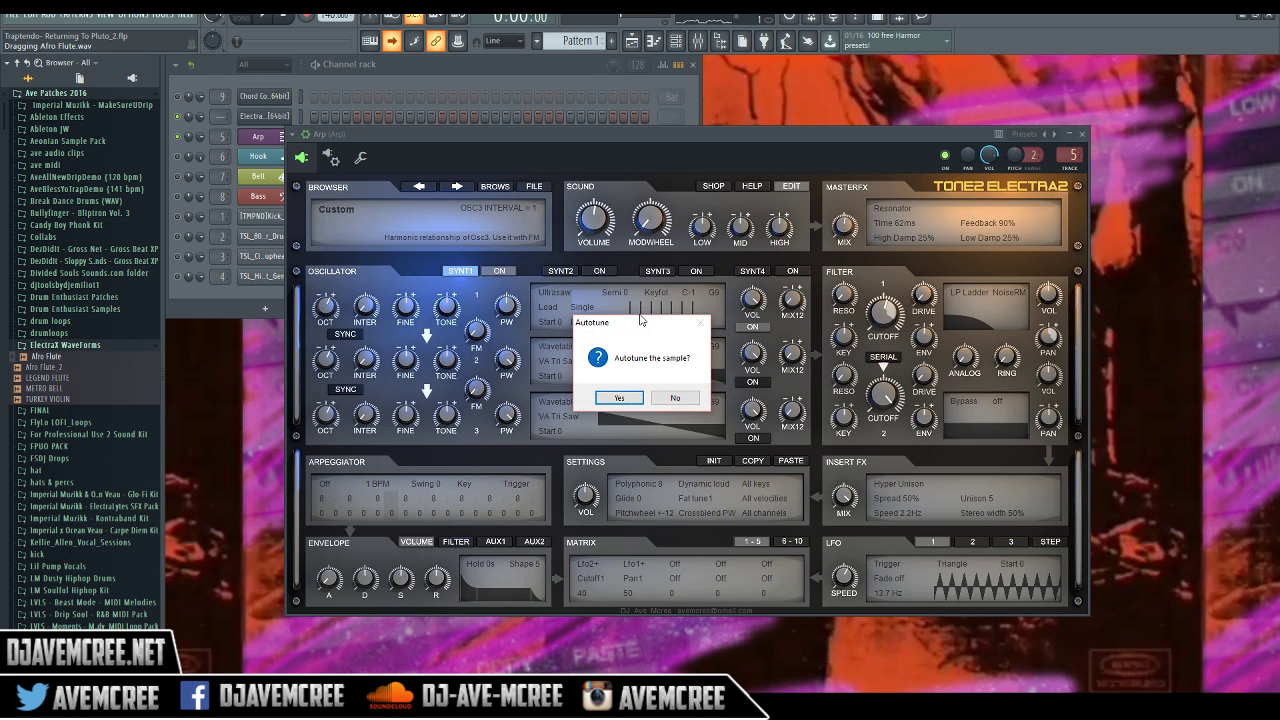
click(632, 397)
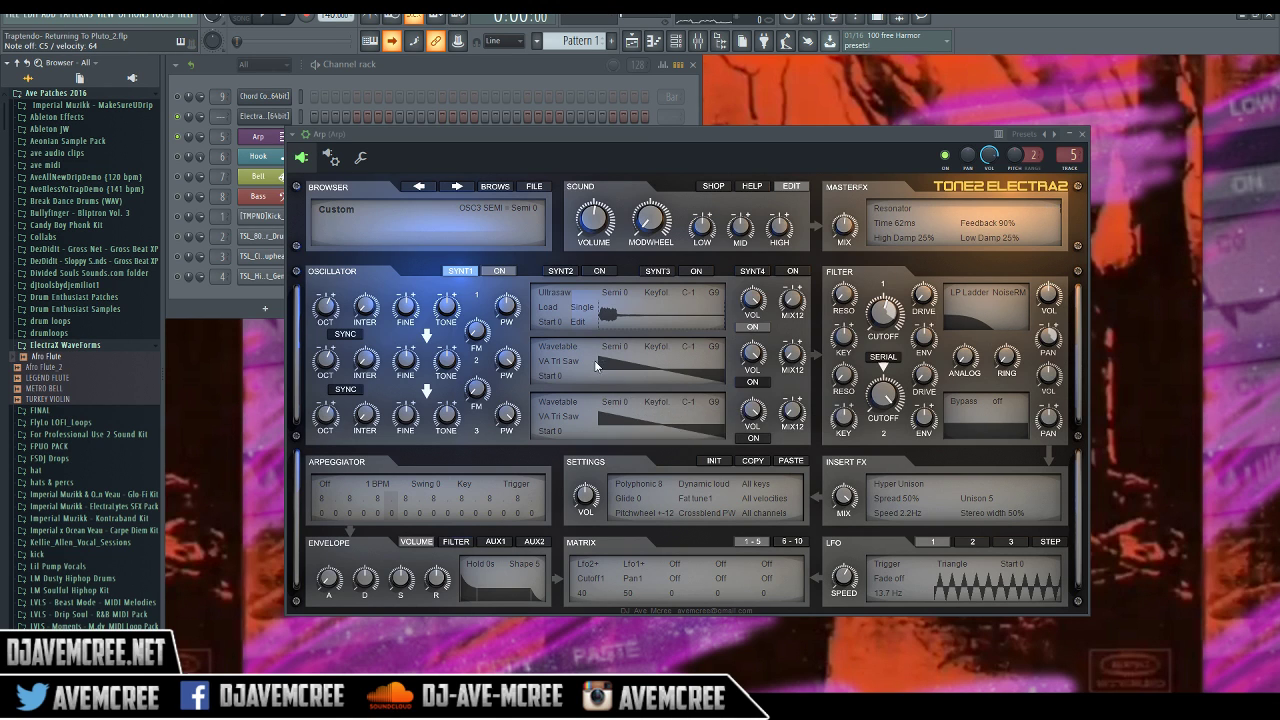
Apply Noisify 1 to oscillator 1's sample and set the second modulation matrix source, LFO 1, to Off
click(581, 325)
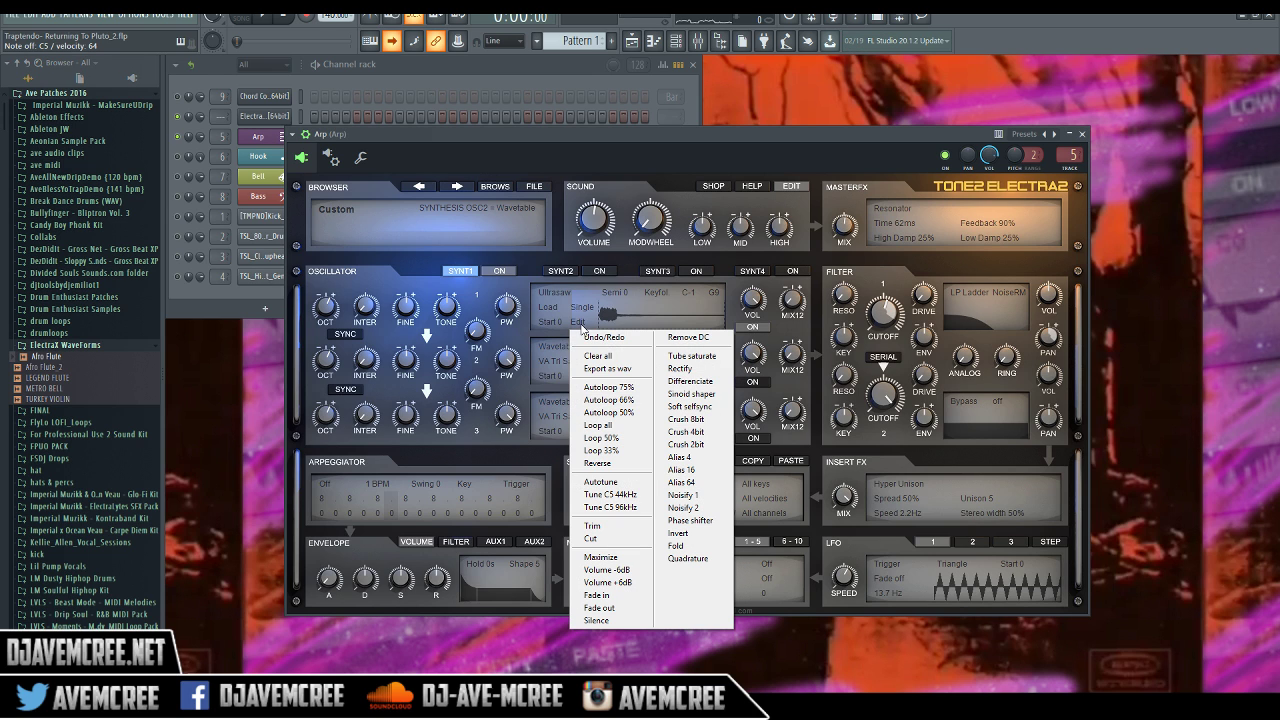
click(703, 497)
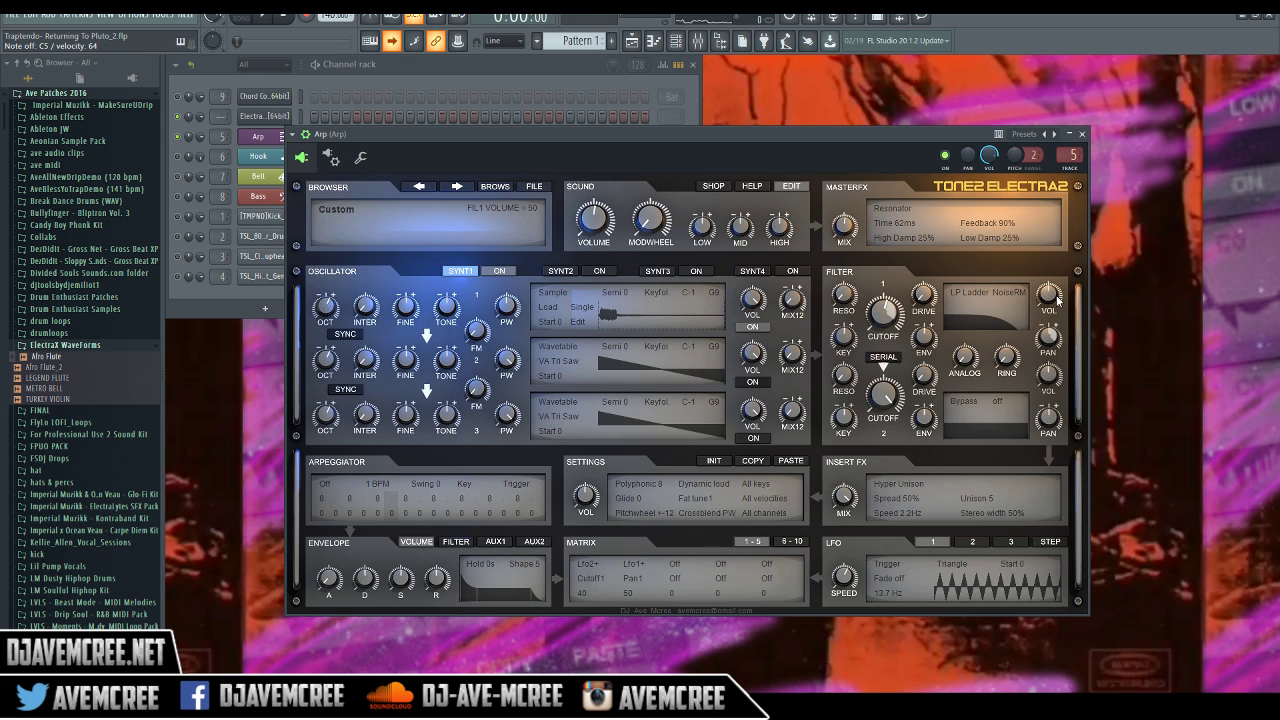
click(636, 572)
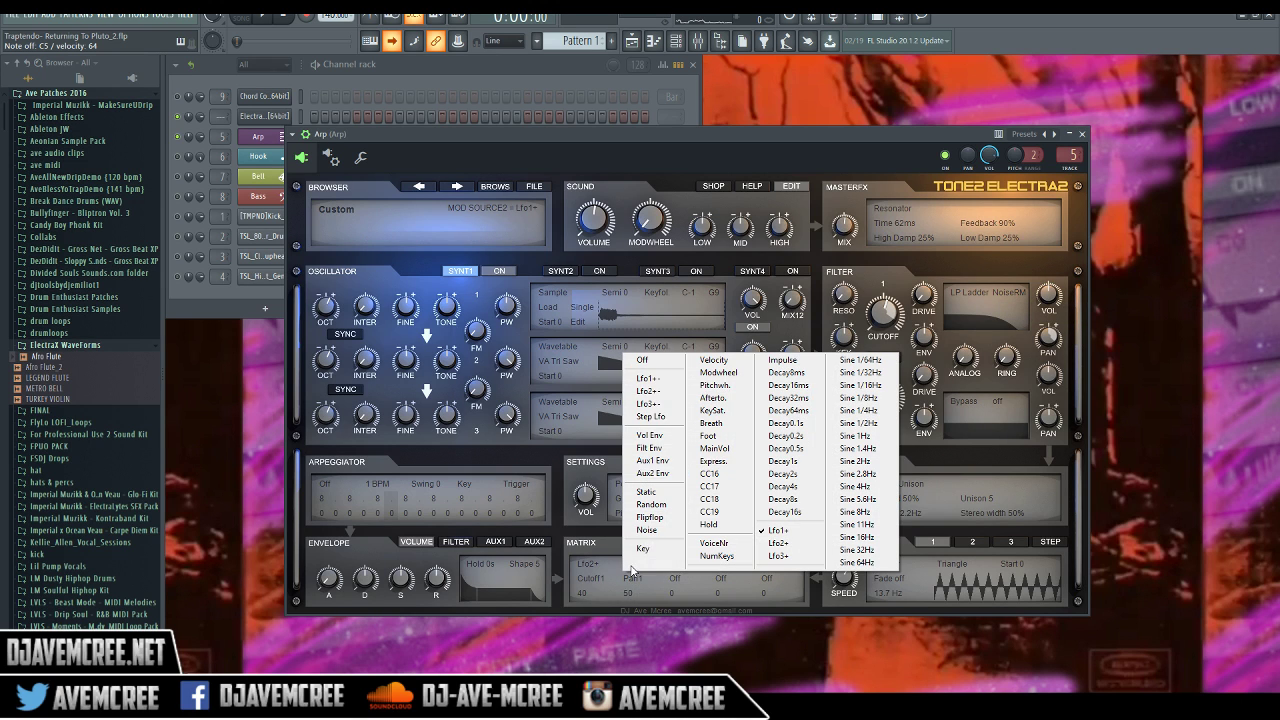
click(631, 364)
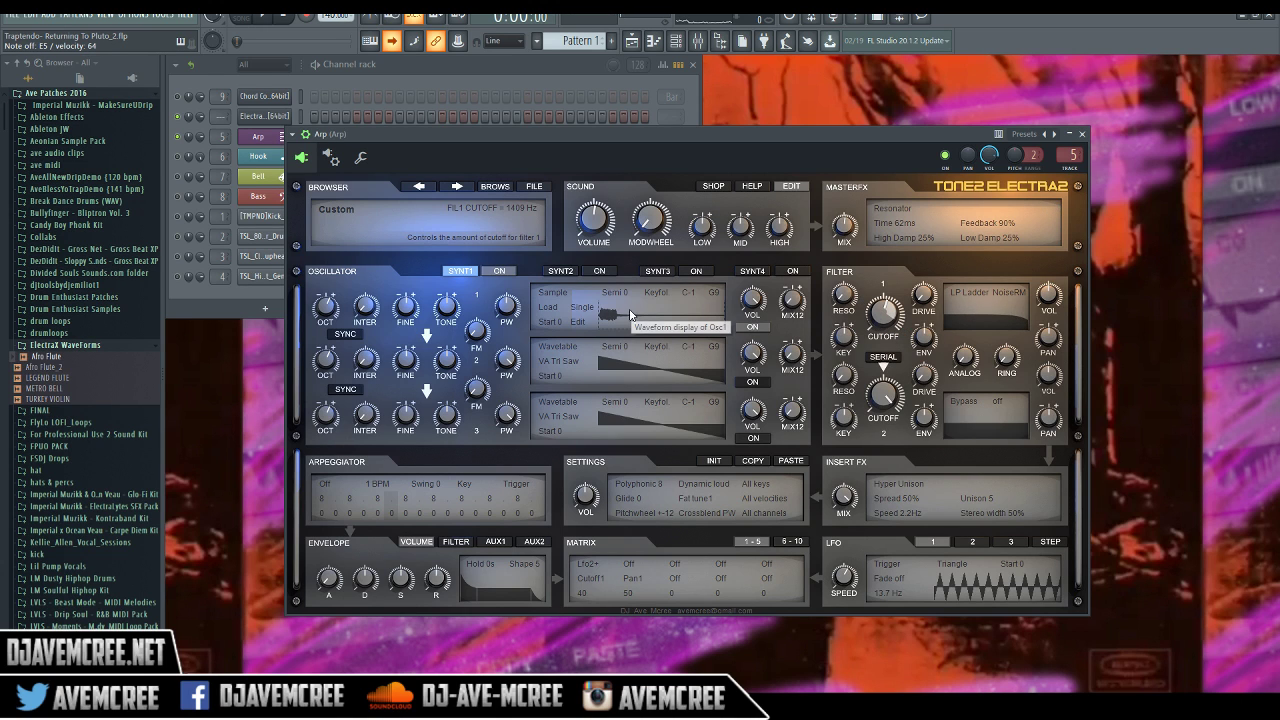
Raise oscillator 1's sample volume by 6 dB, then reload the Afro Flute sample into oscillator 1 with autotune
click(580, 321)
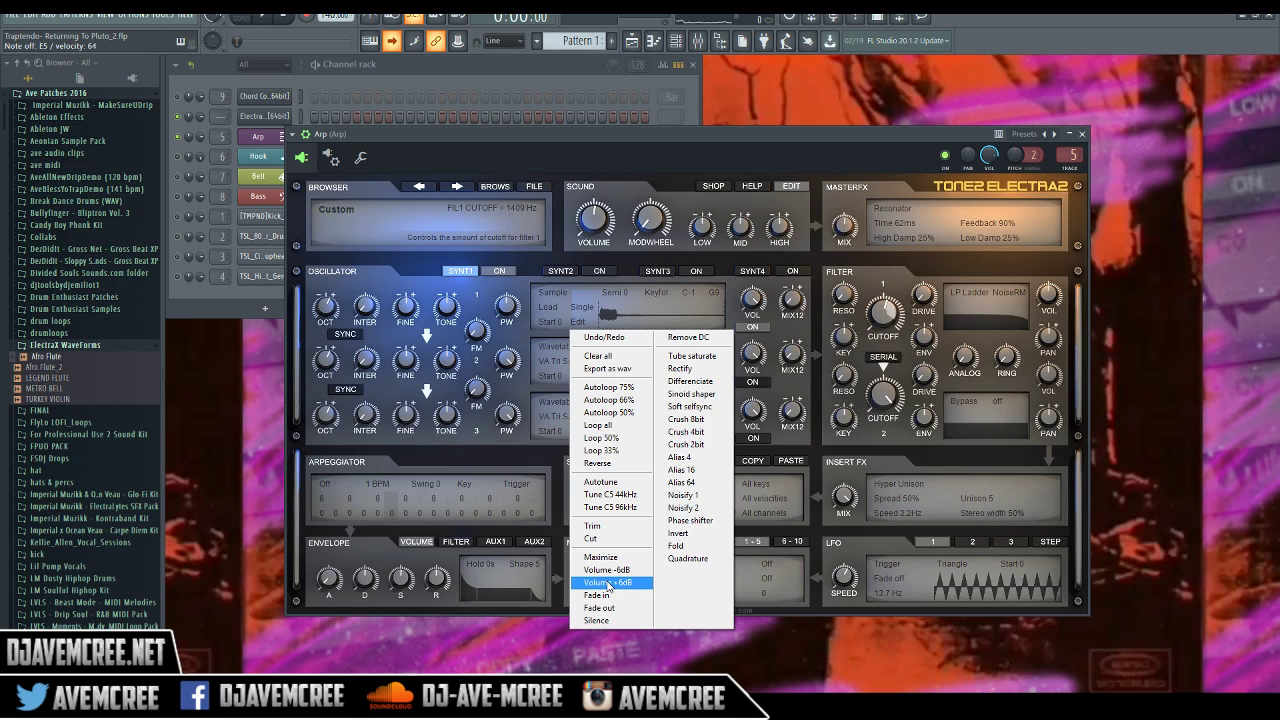
click(607, 583)
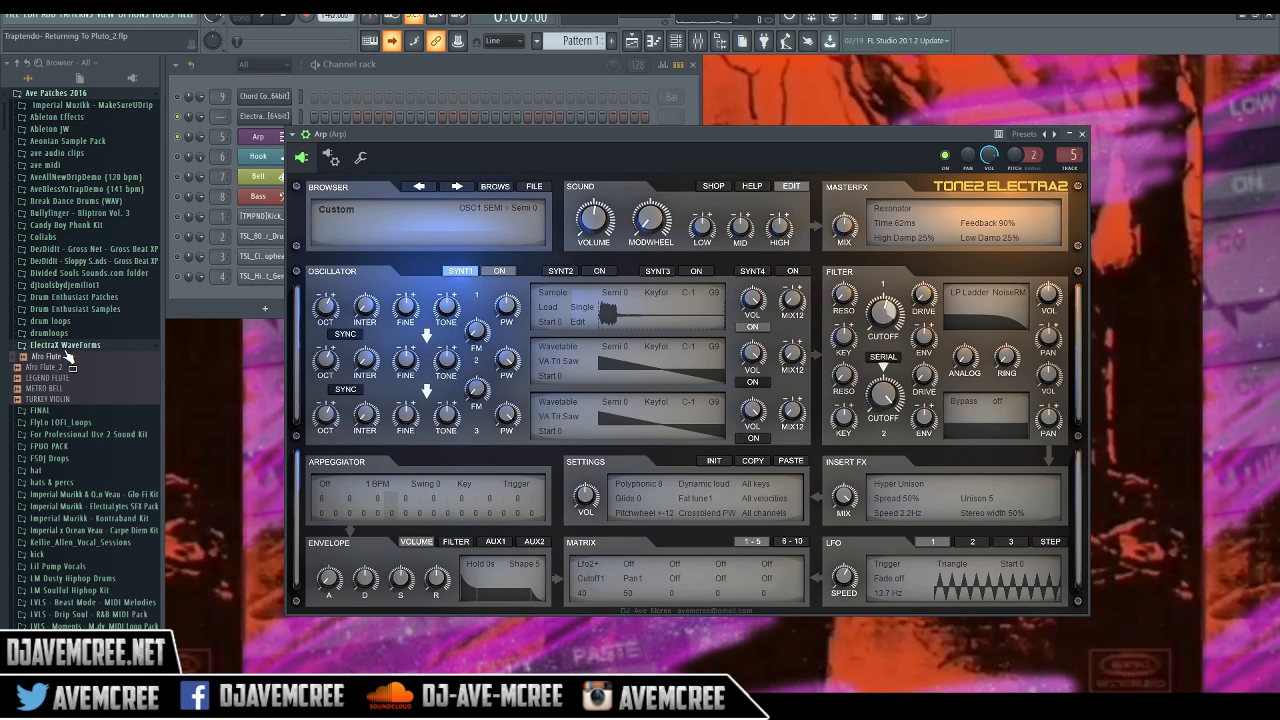
drag(56, 360, 116, 365)
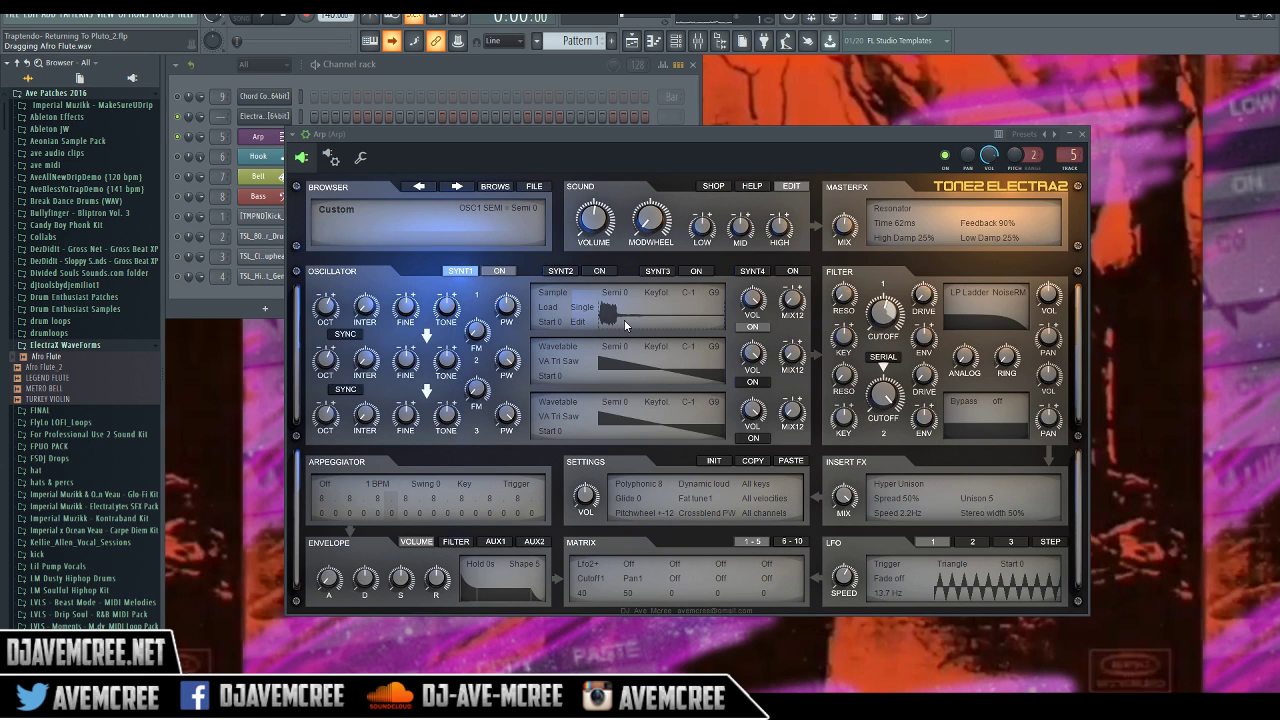
drag(626, 325, 626, 325)
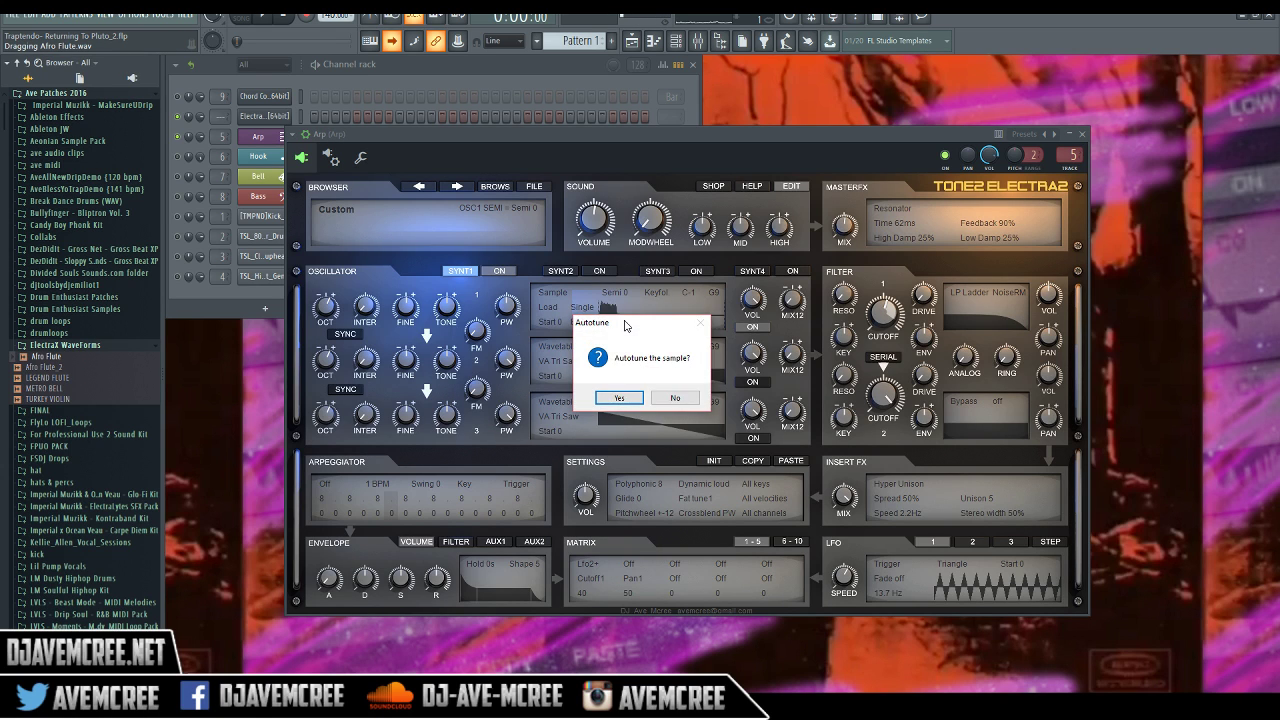
click(619, 398)
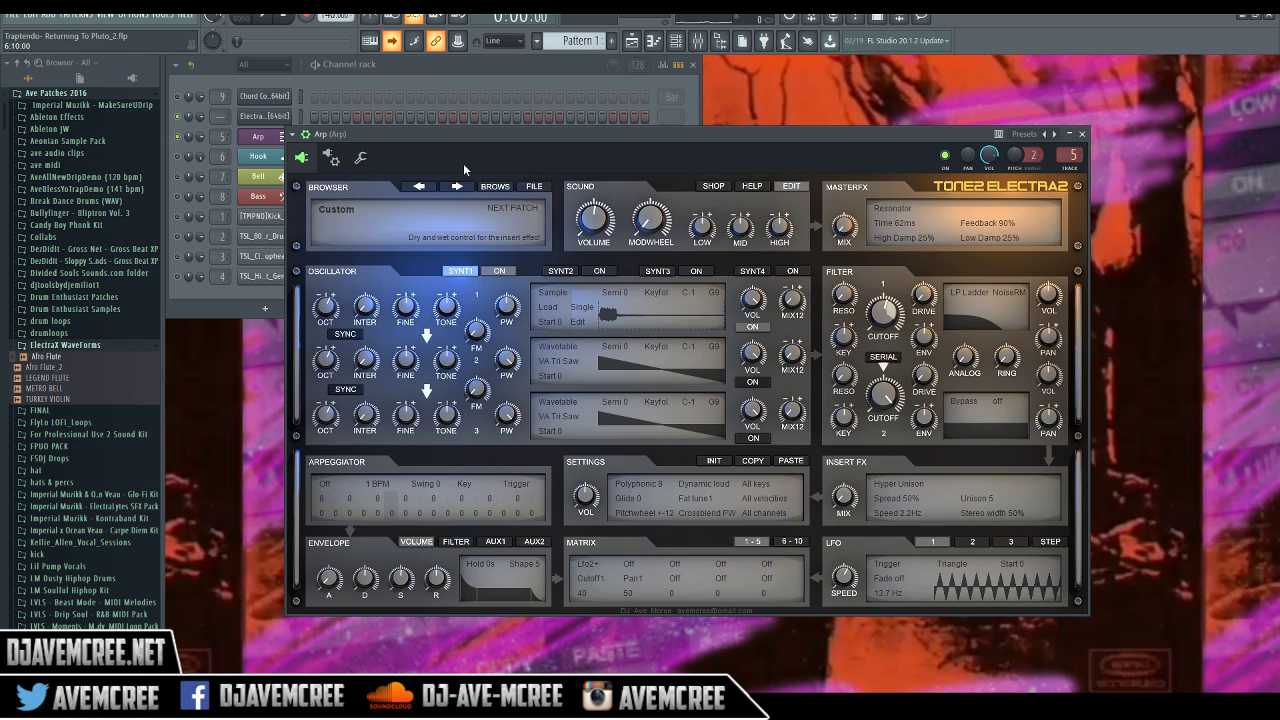
Audition Noisify 1 on oscillator 1's sample, then restore it by reloading Afro Flute with autotune
right_click(580, 329)
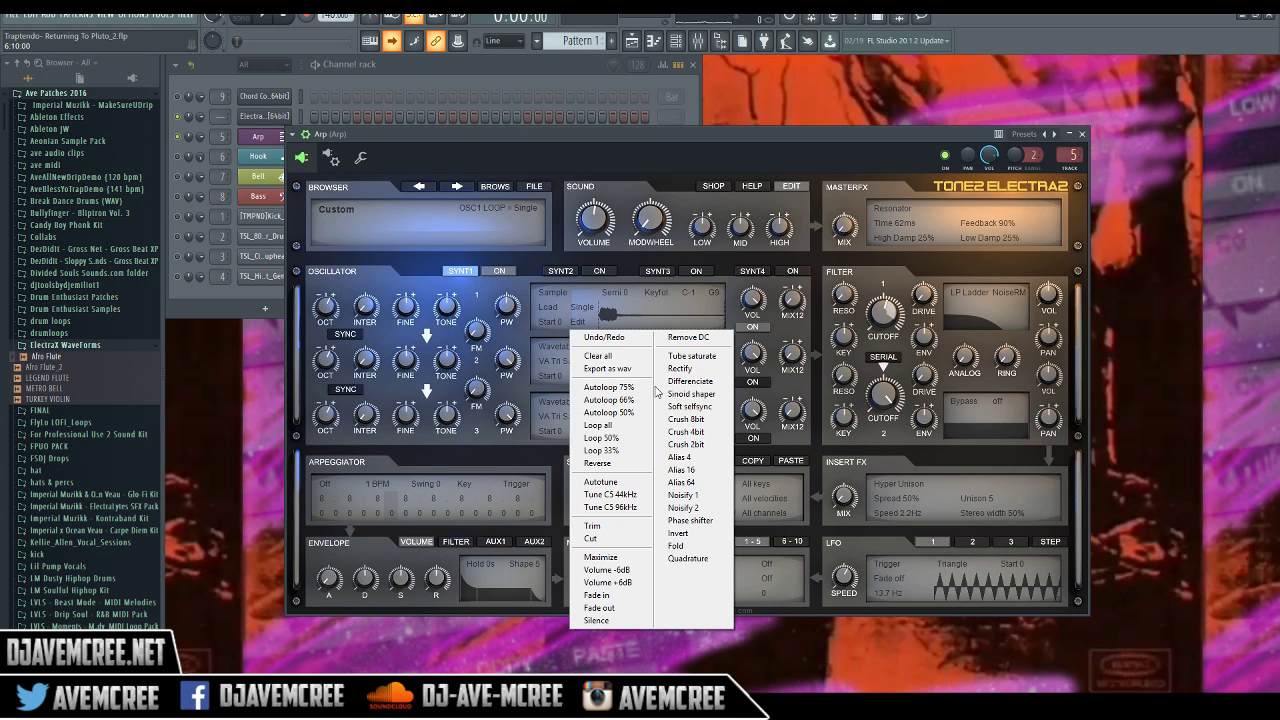
click(702, 494)
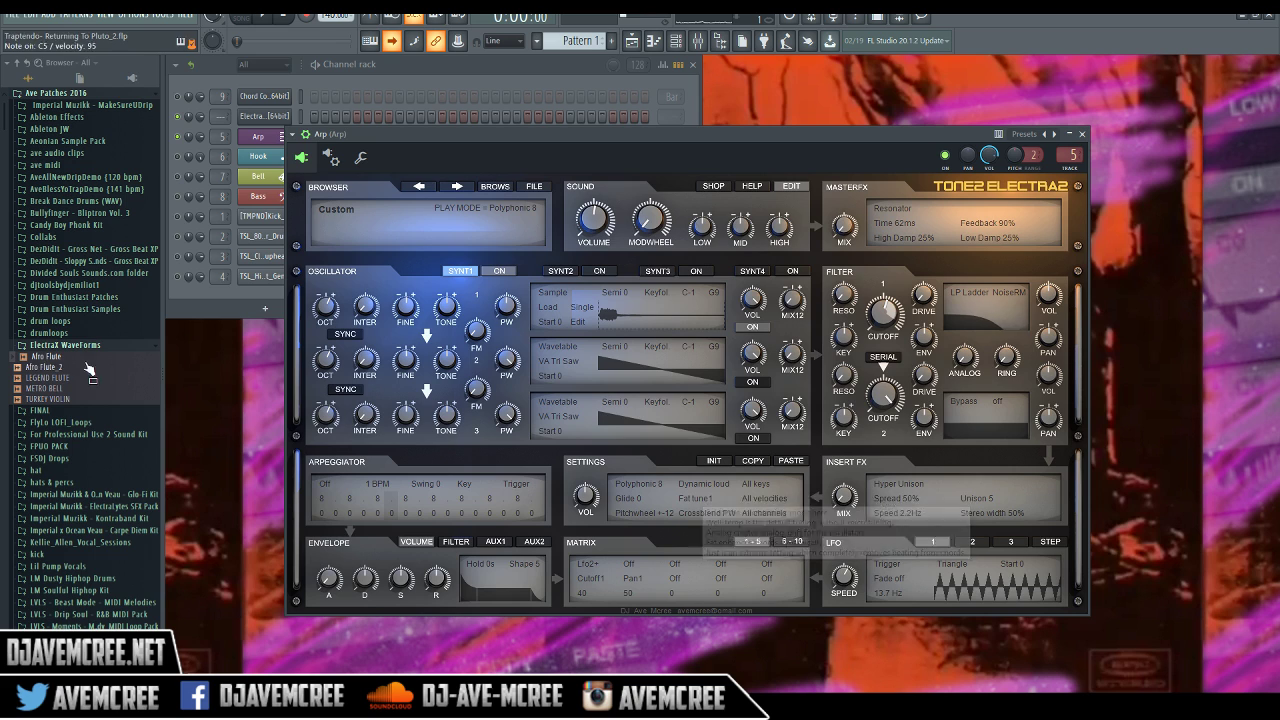
drag(46, 357, 428, 393)
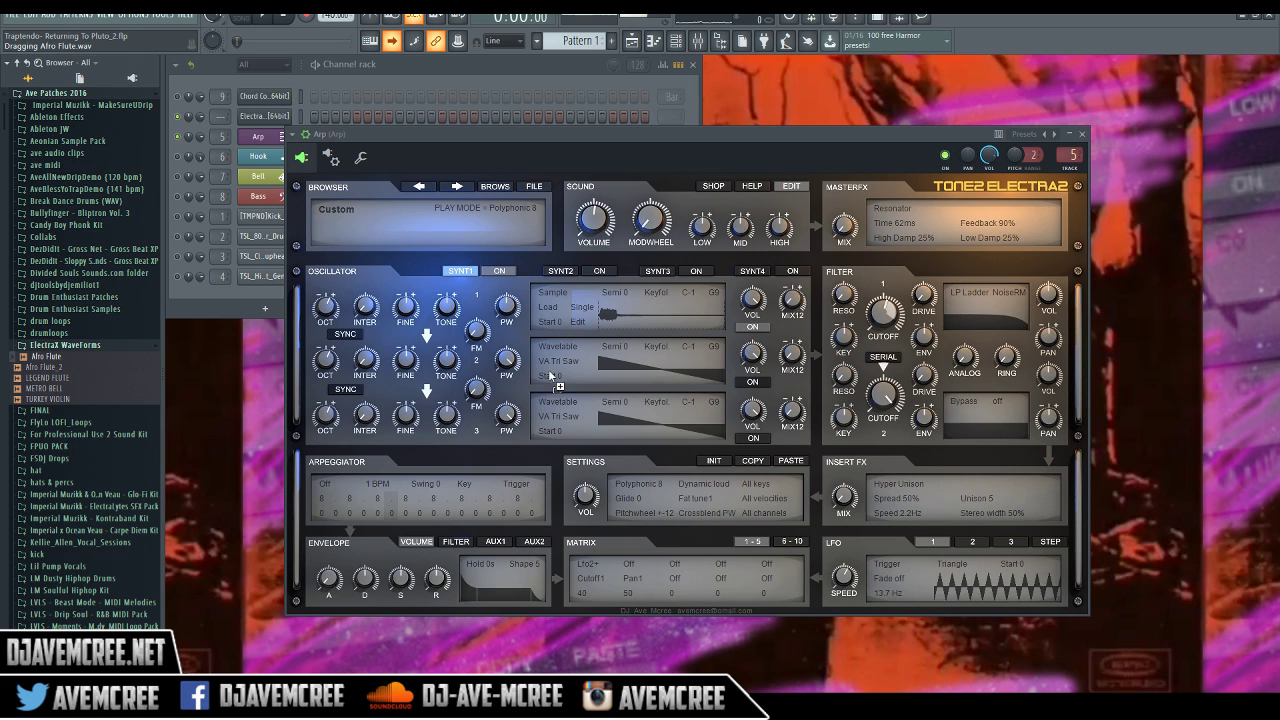
drag(646, 314, 646, 314)
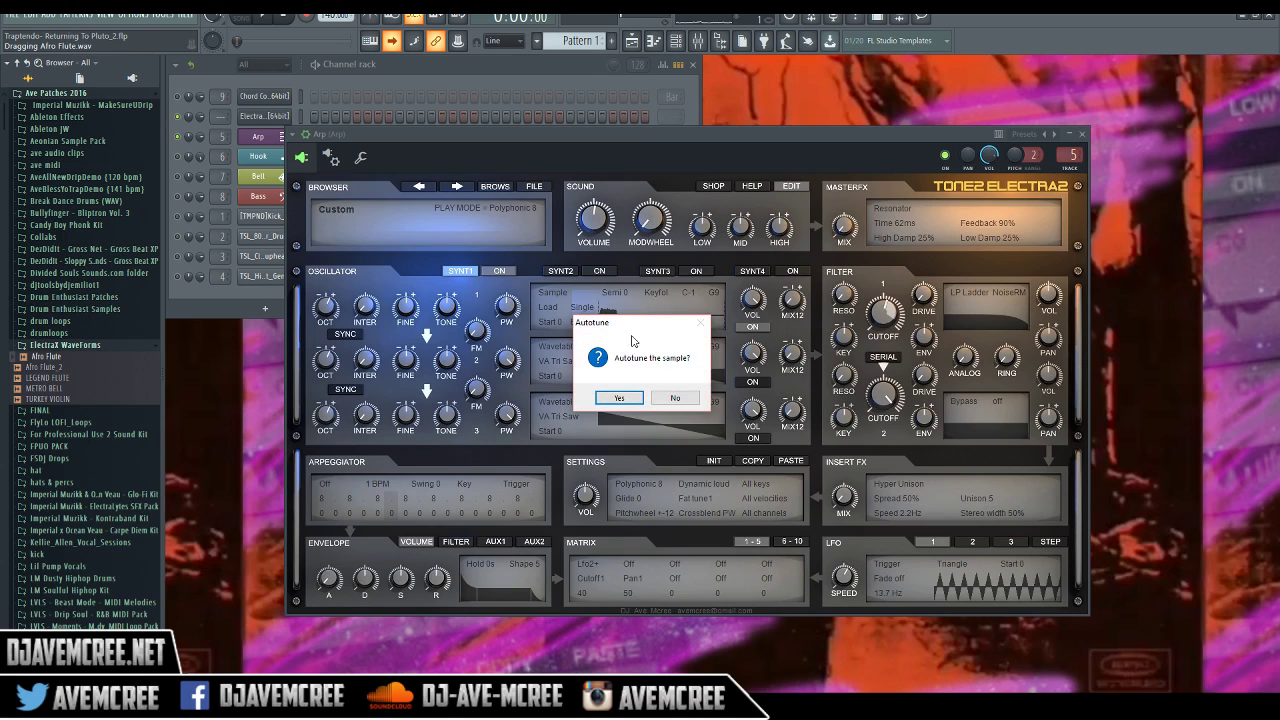
click(637, 392)
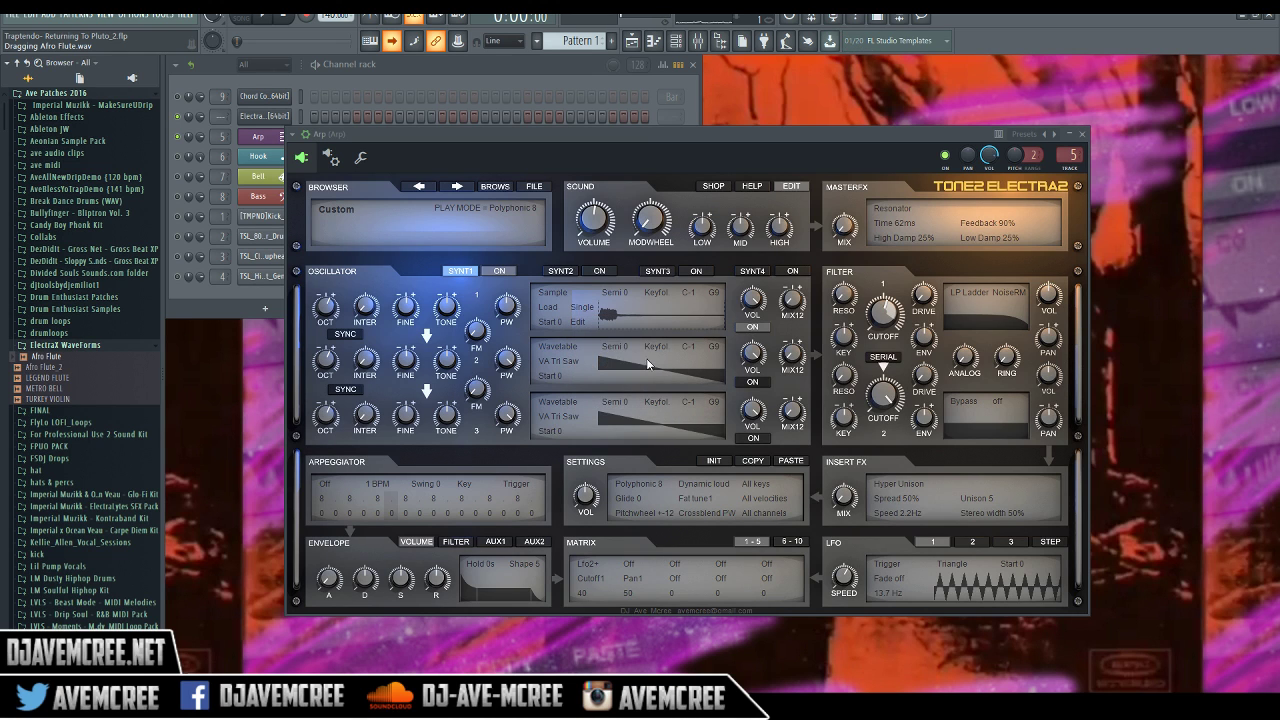
Apply Noisify 2 to oscillator 1's sample and reduce the LFO 2 modulation amount on the filter 1 cutoff
click(581, 323)
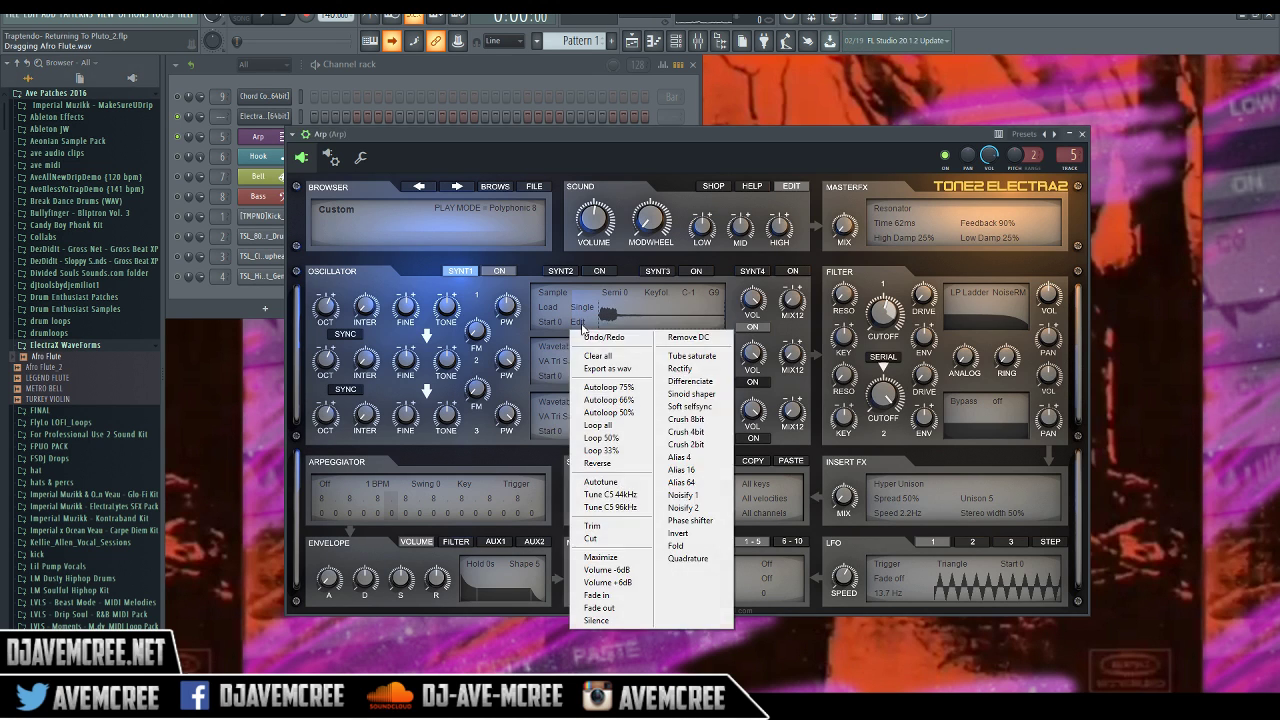
click(694, 508)
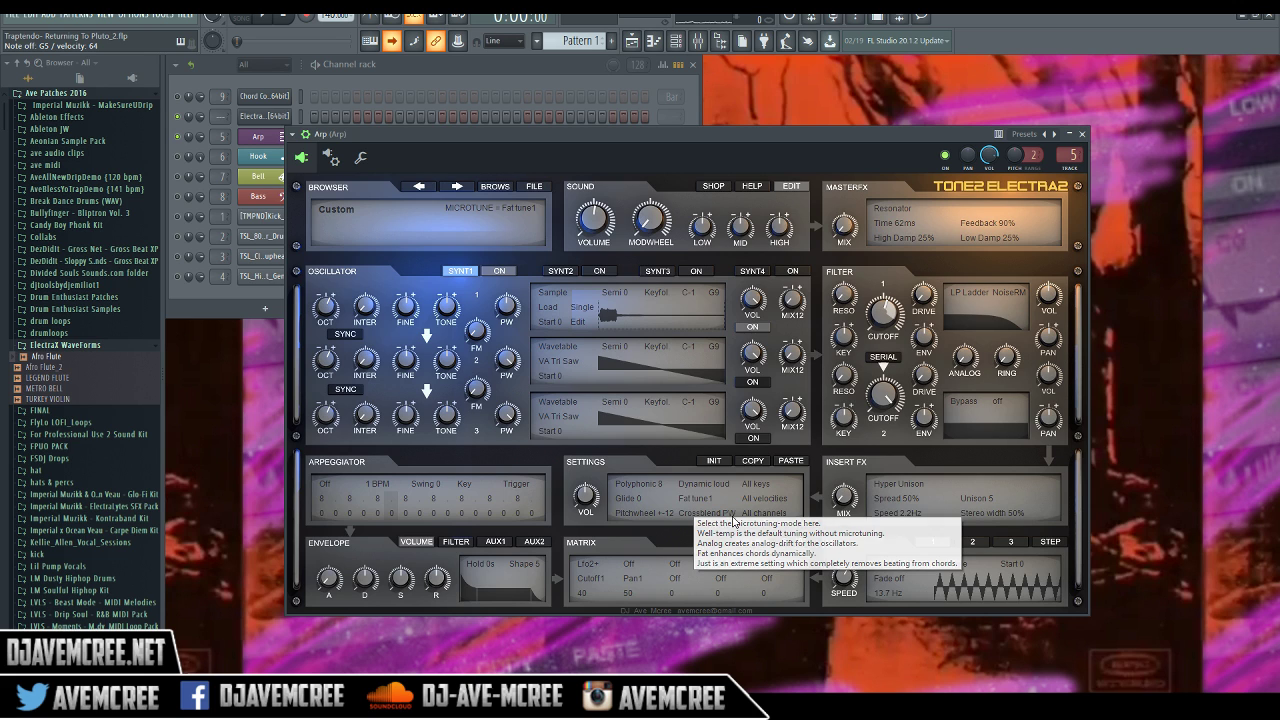
drag(586, 598, 582, 602)
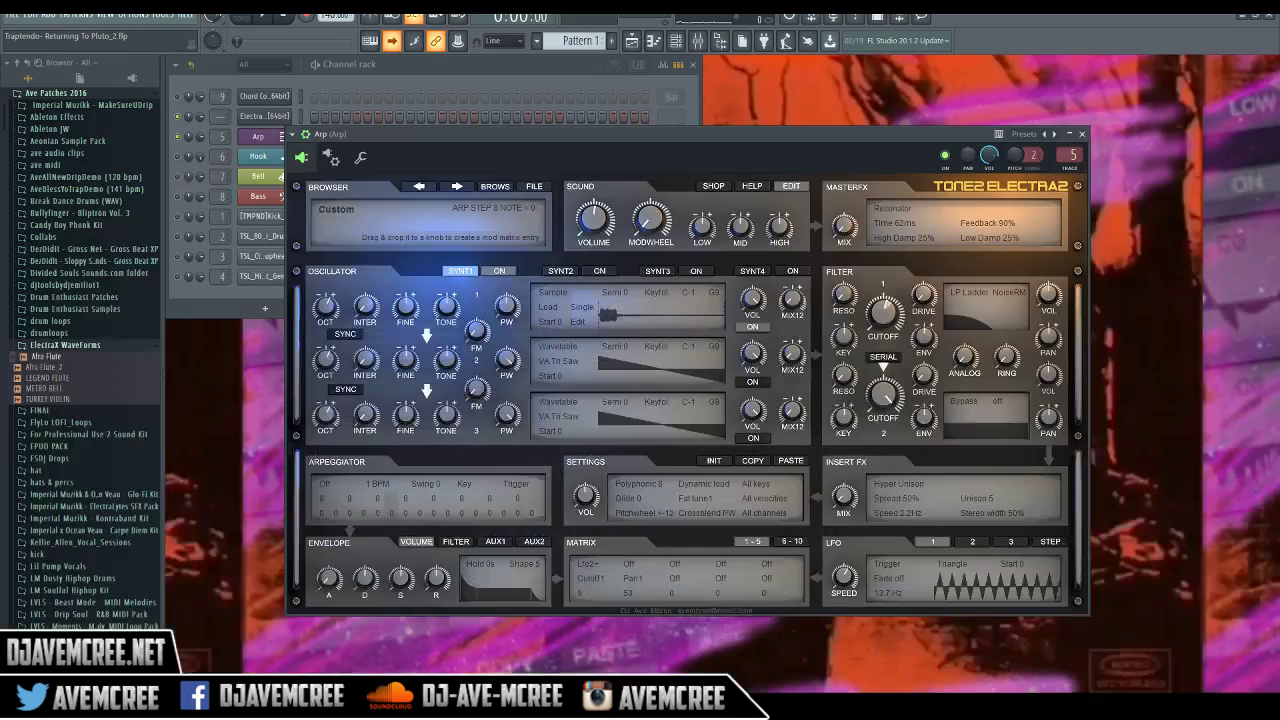
Load a fresh autotuned copy of Afro Flute into oscillator 1 and raise the filter 1 cutoff to 4982 Hz
drag(78, 360, 535, 369)
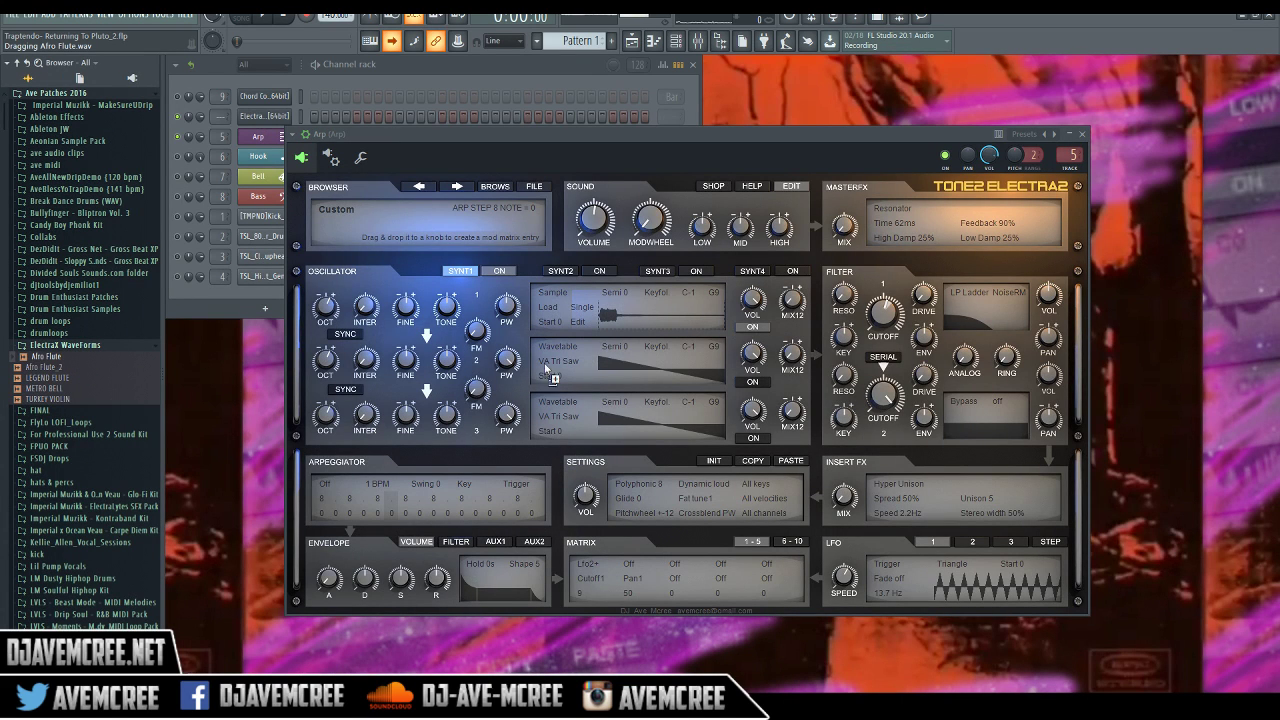
drag(627, 316, 627, 317)
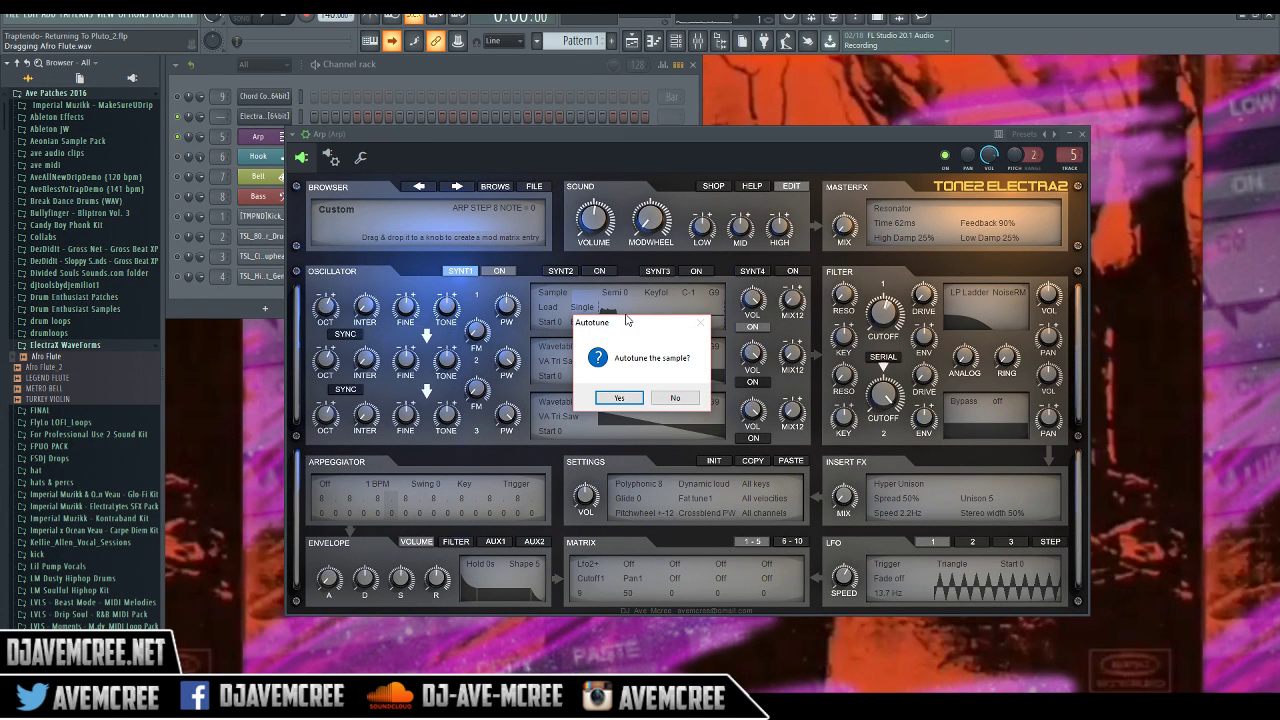
click(618, 398)
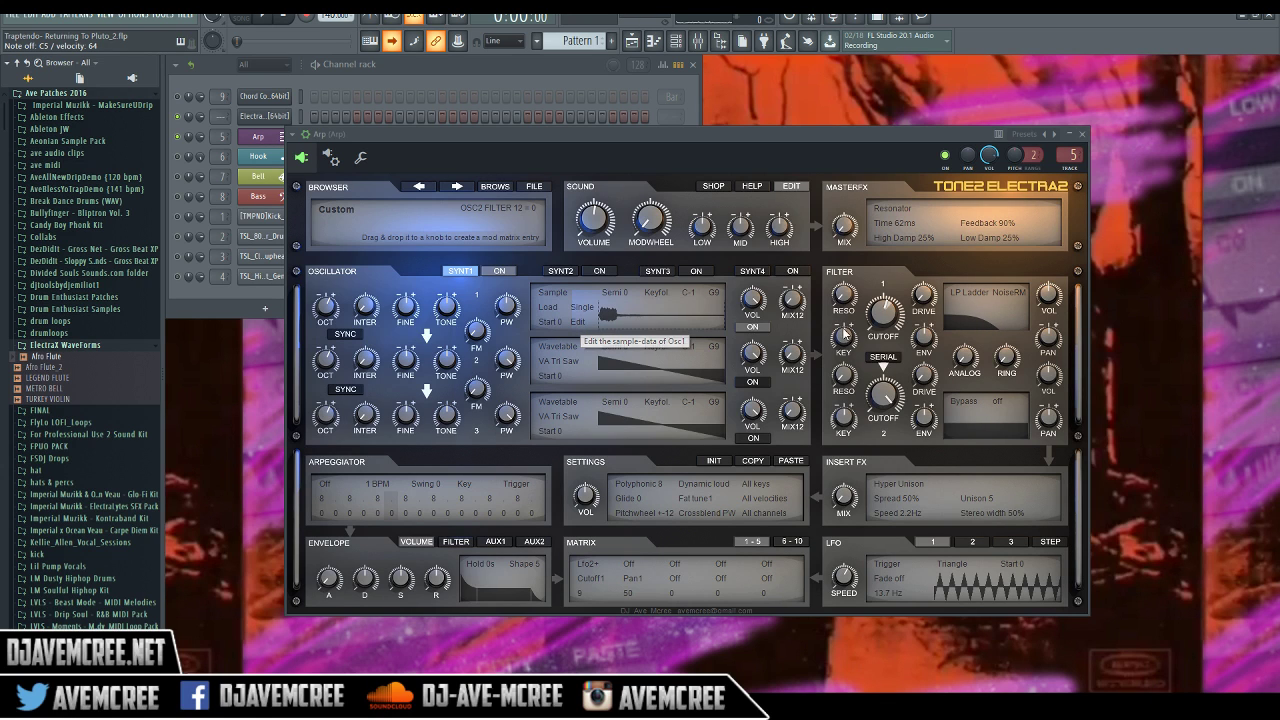
drag(882, 308, 879, 280)
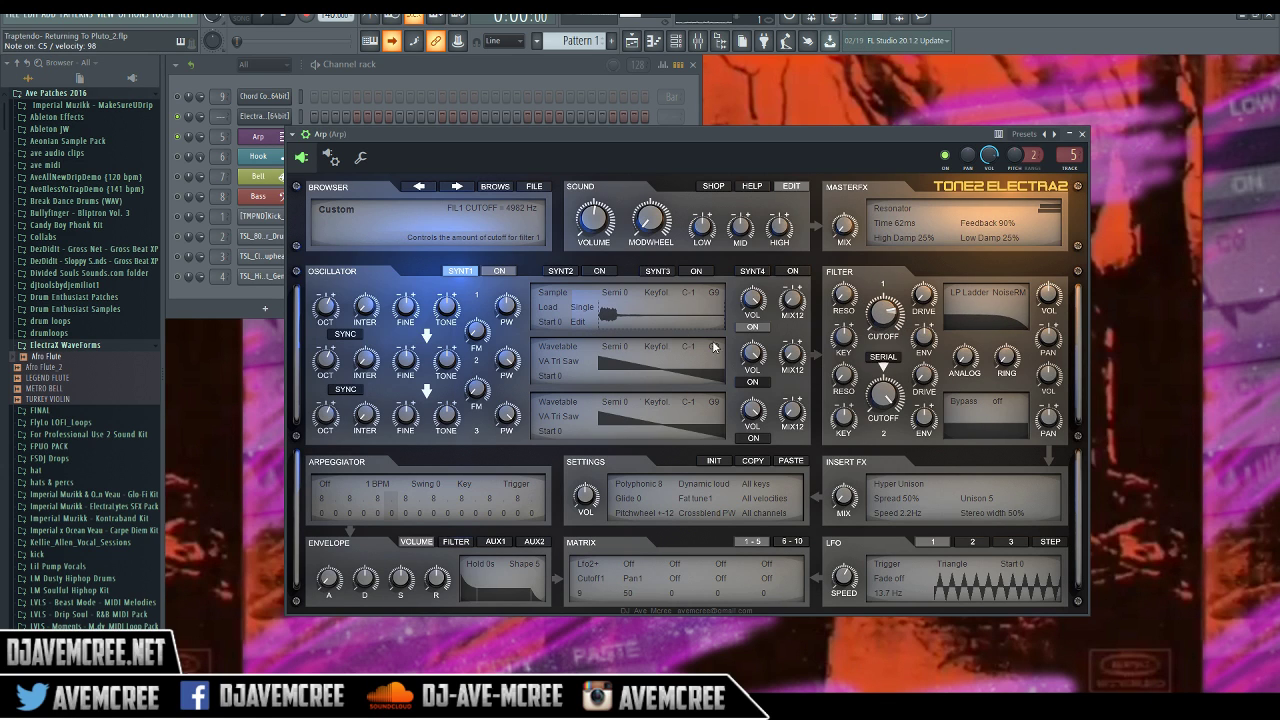
Apply the Rectify effect to oscillator 1's sample and loop it with Autoloop 66%
click(579, 324)
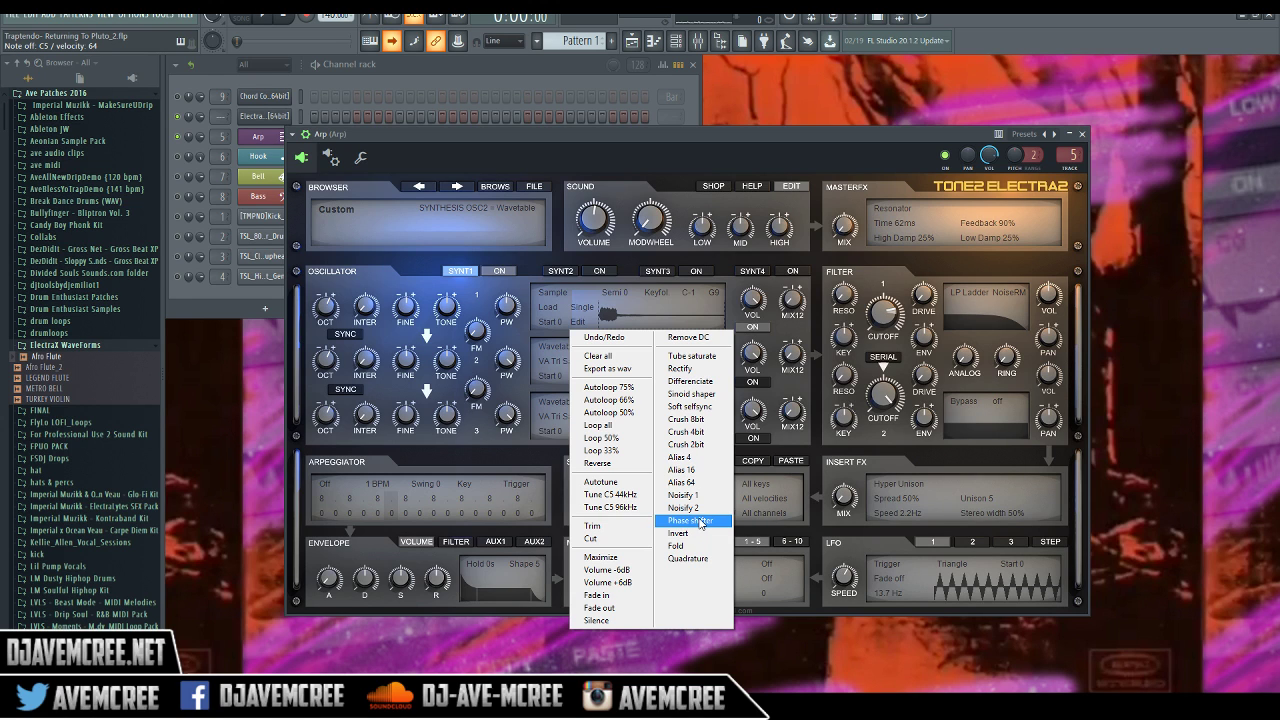
click(679, 370)
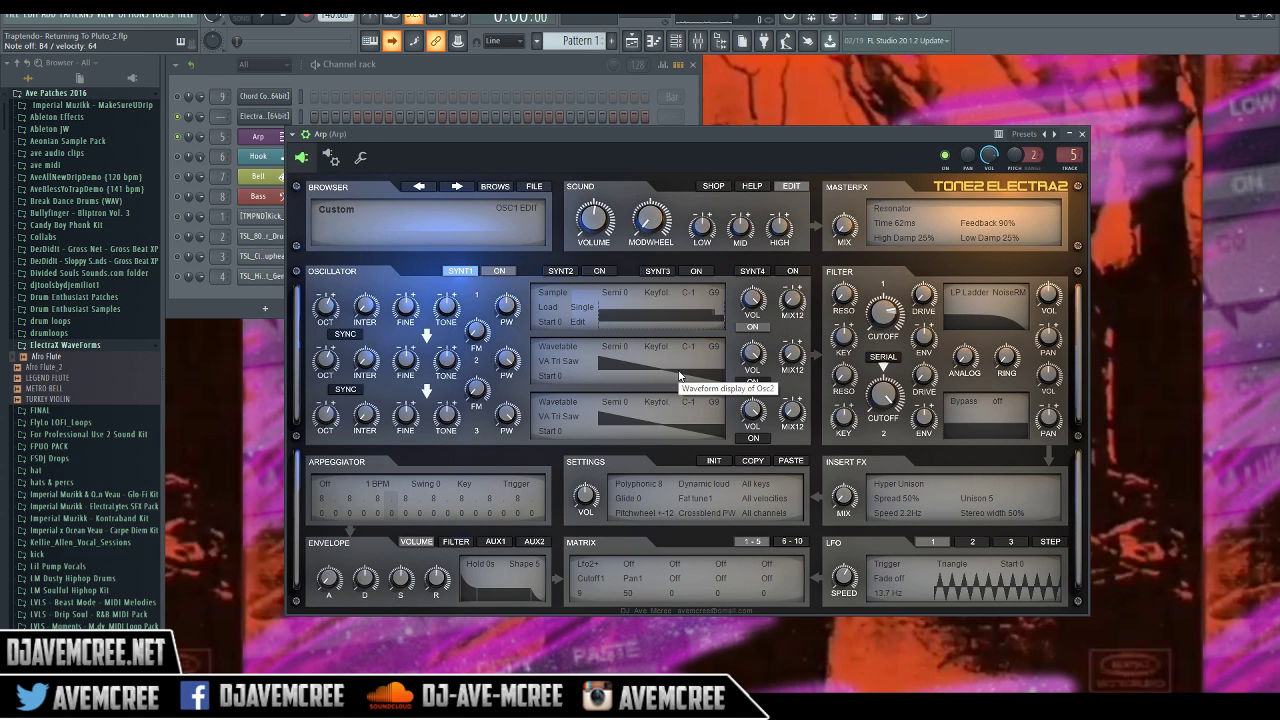
click(577, 322)
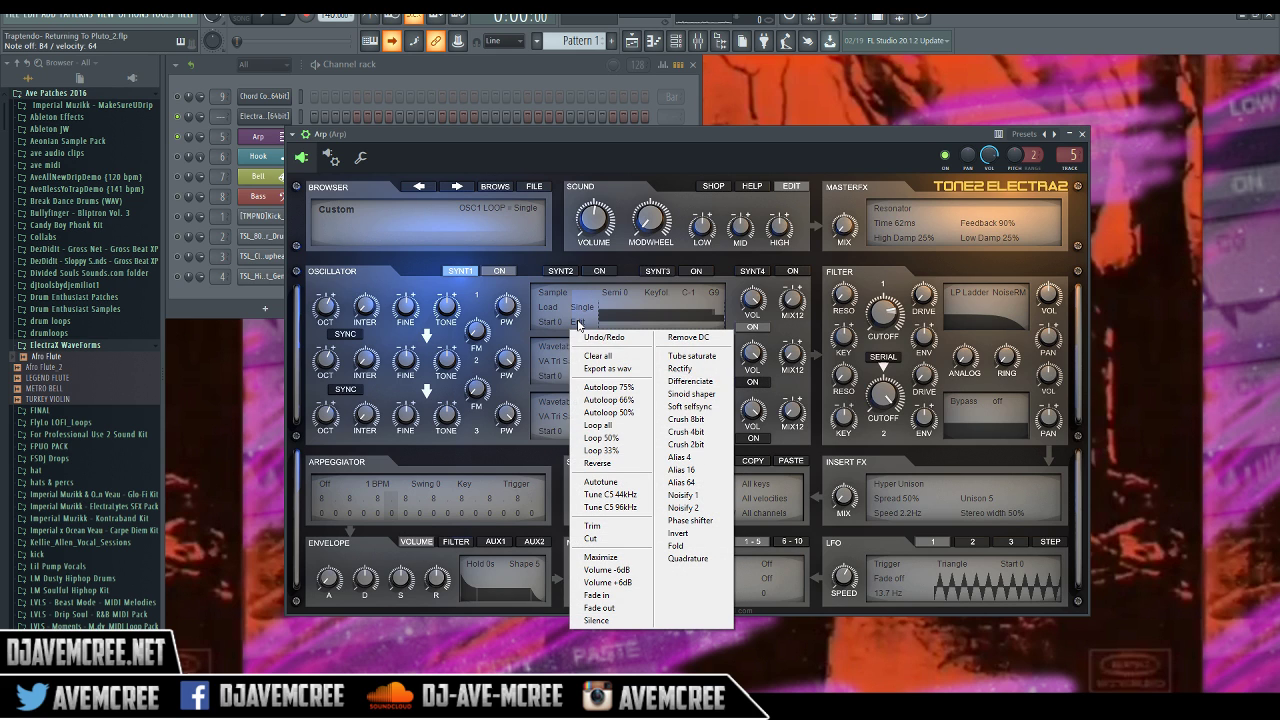
click(609, 399)
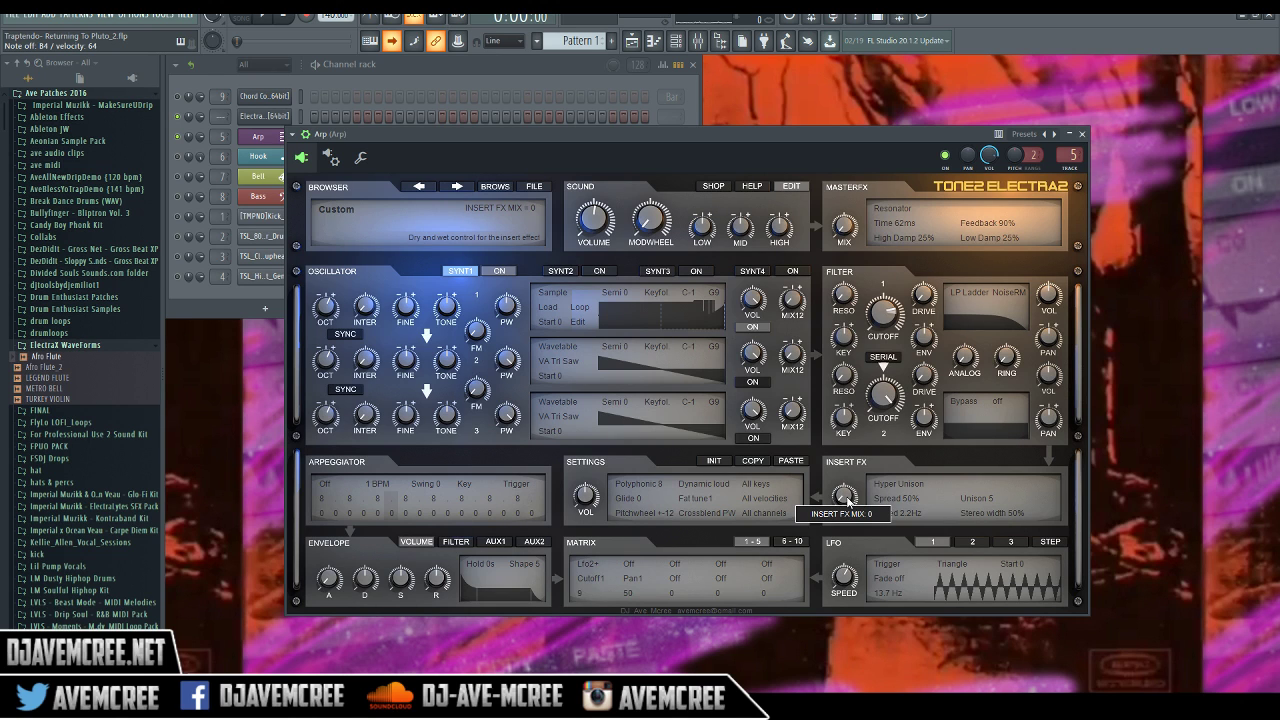
Lower the filter 1 cutoff and turn down the master volume
drag(879, 311, 881, 331)
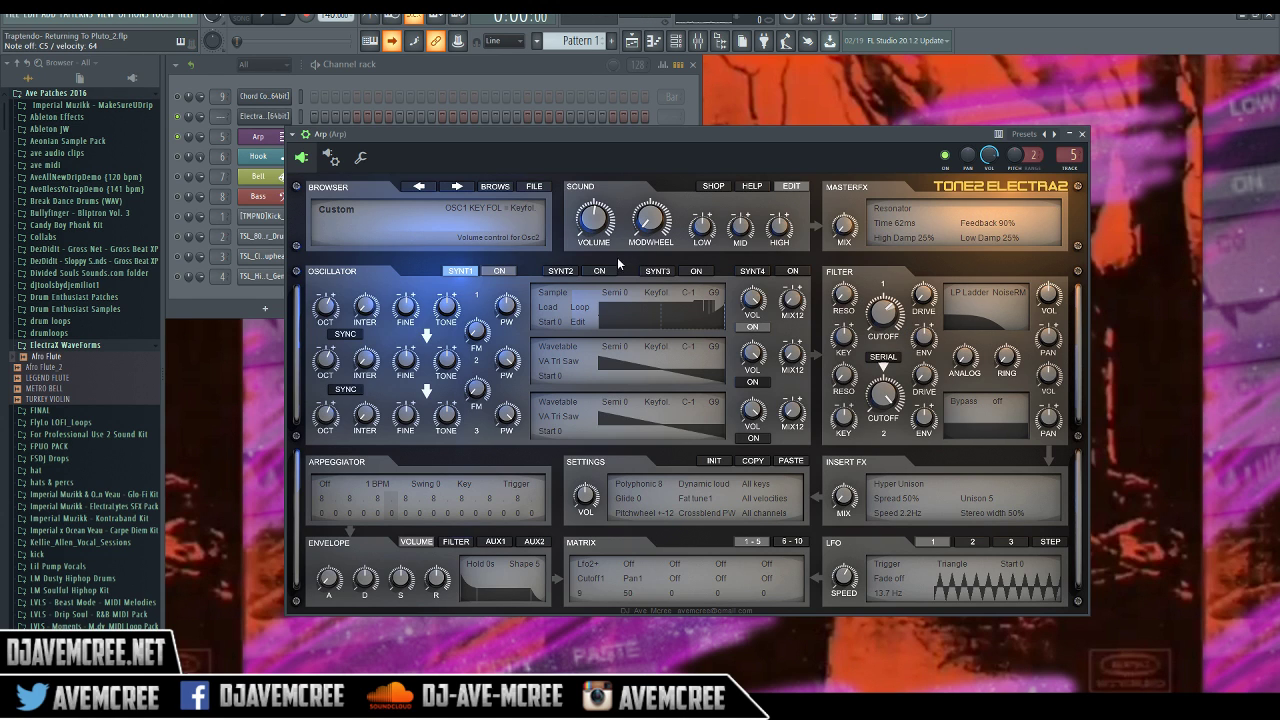
mouse_move(598, 228)
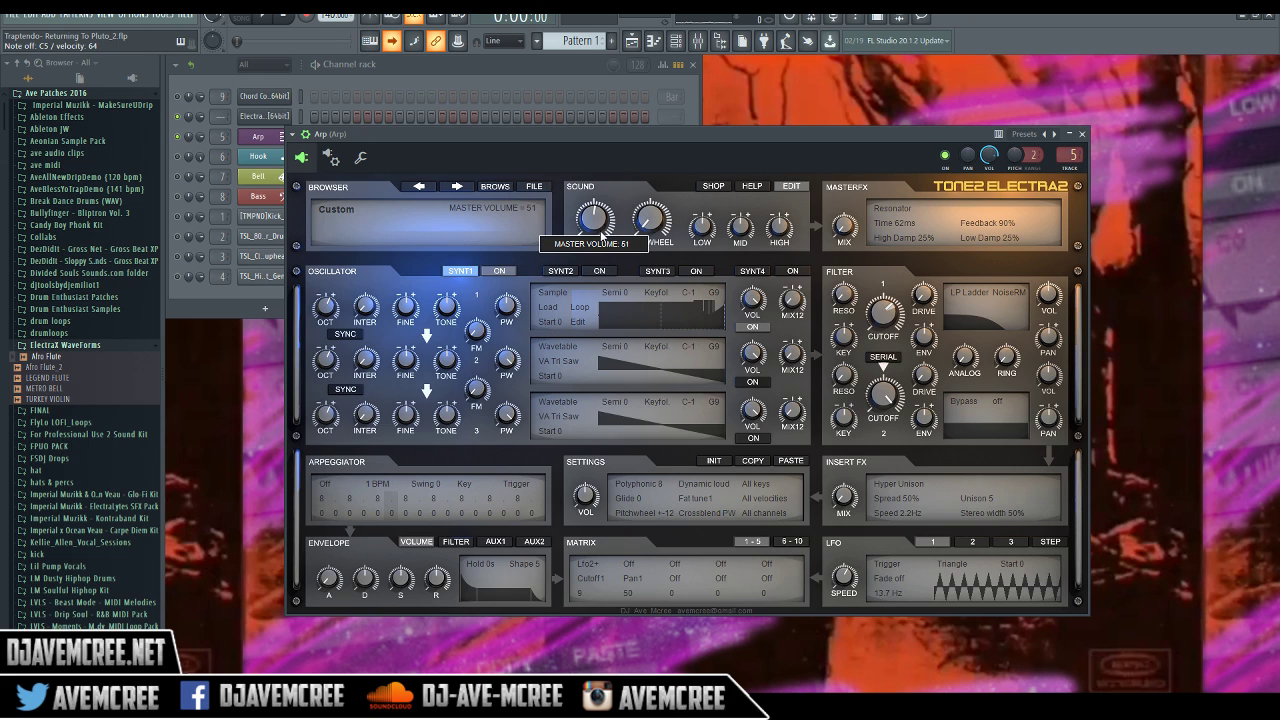
drag(598, 228, 603, 250)
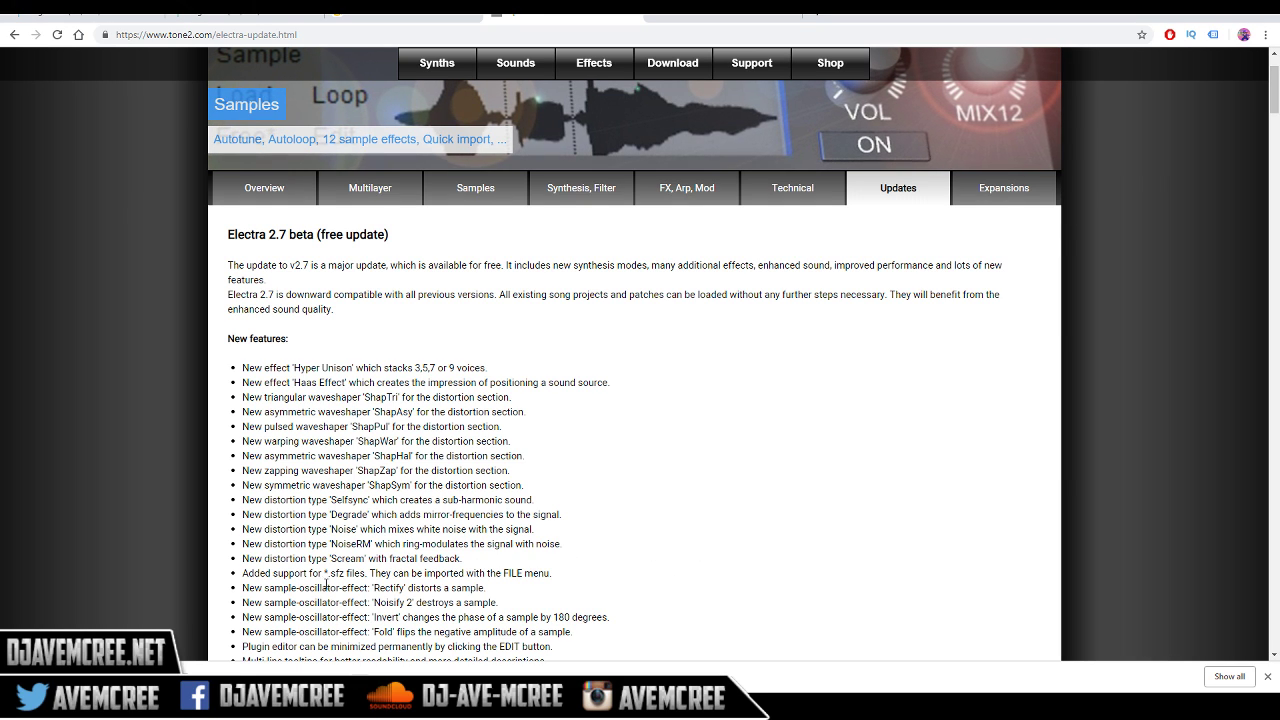
Switch to the browser and examine the *.sfz import entry in the Electra 2.7 new features list
drag(247, 573, 553, 581)
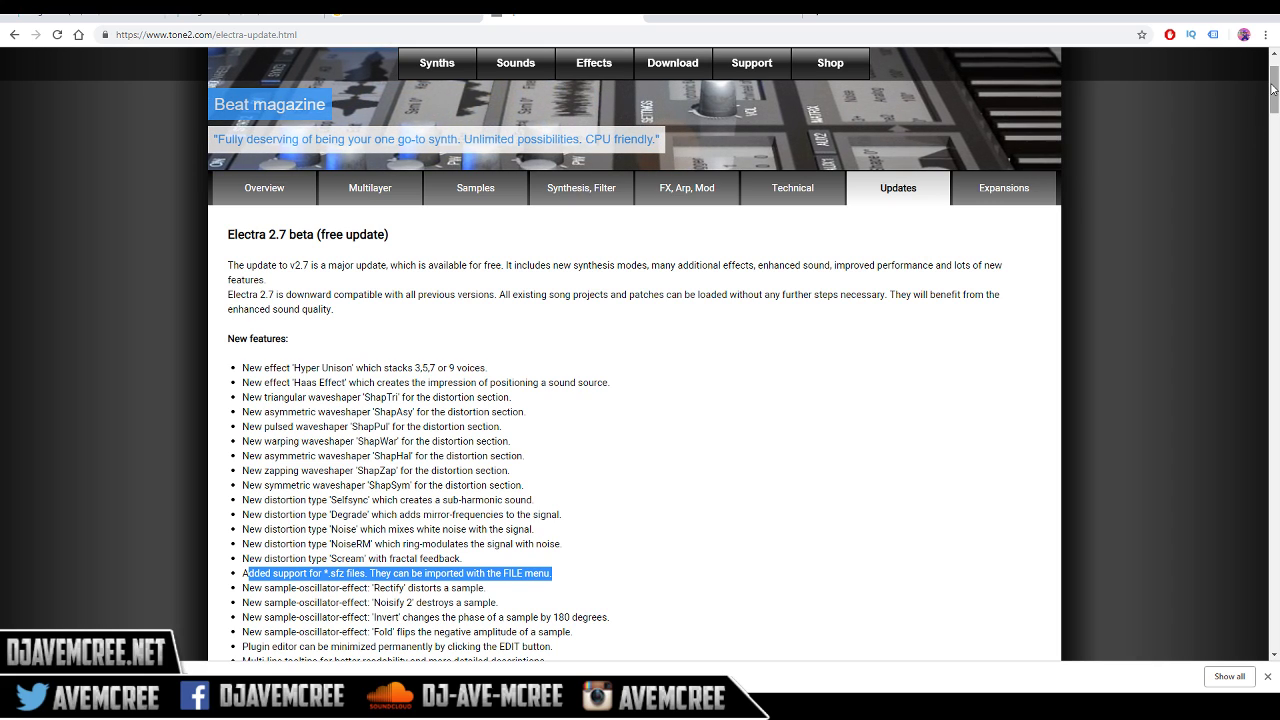
scroll(1276, 100, down, 3)
drag(1276, 110, 1276, 107)
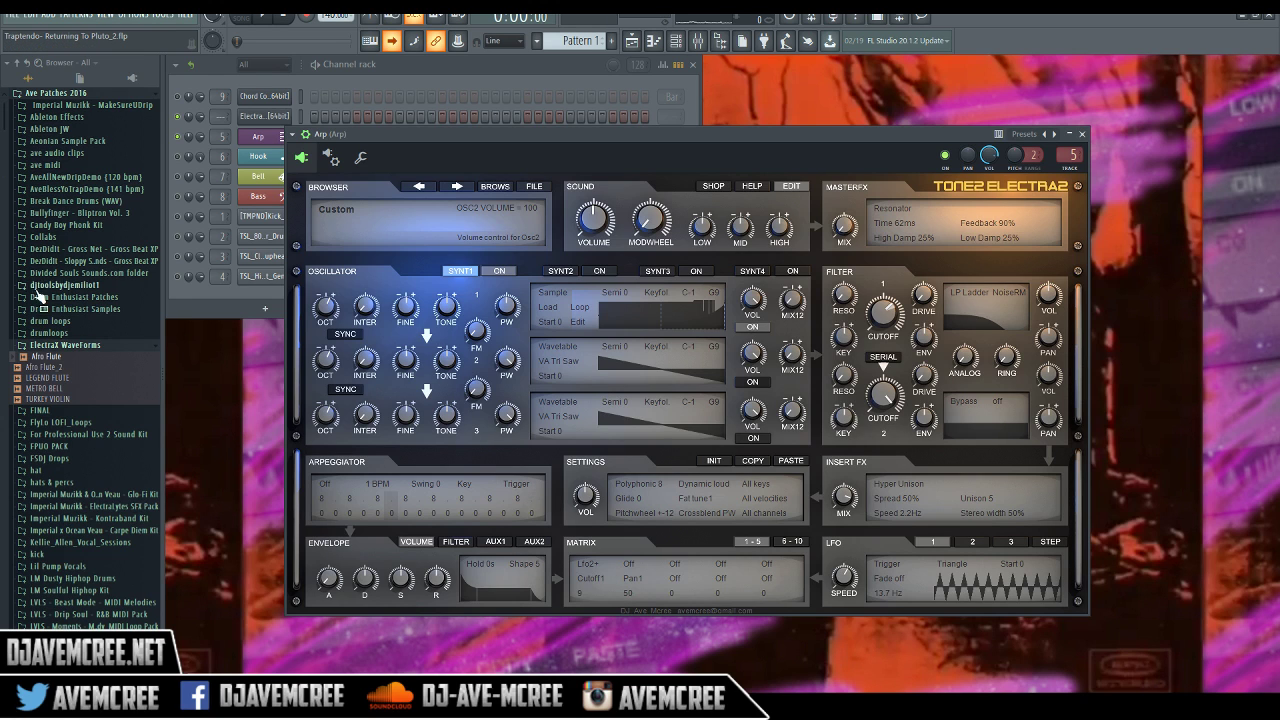
Return to FL Studio, reload Afro Flute into oscillator 1 with autotune and apply Invert to the sample
drag(58, 358, 634, 317)
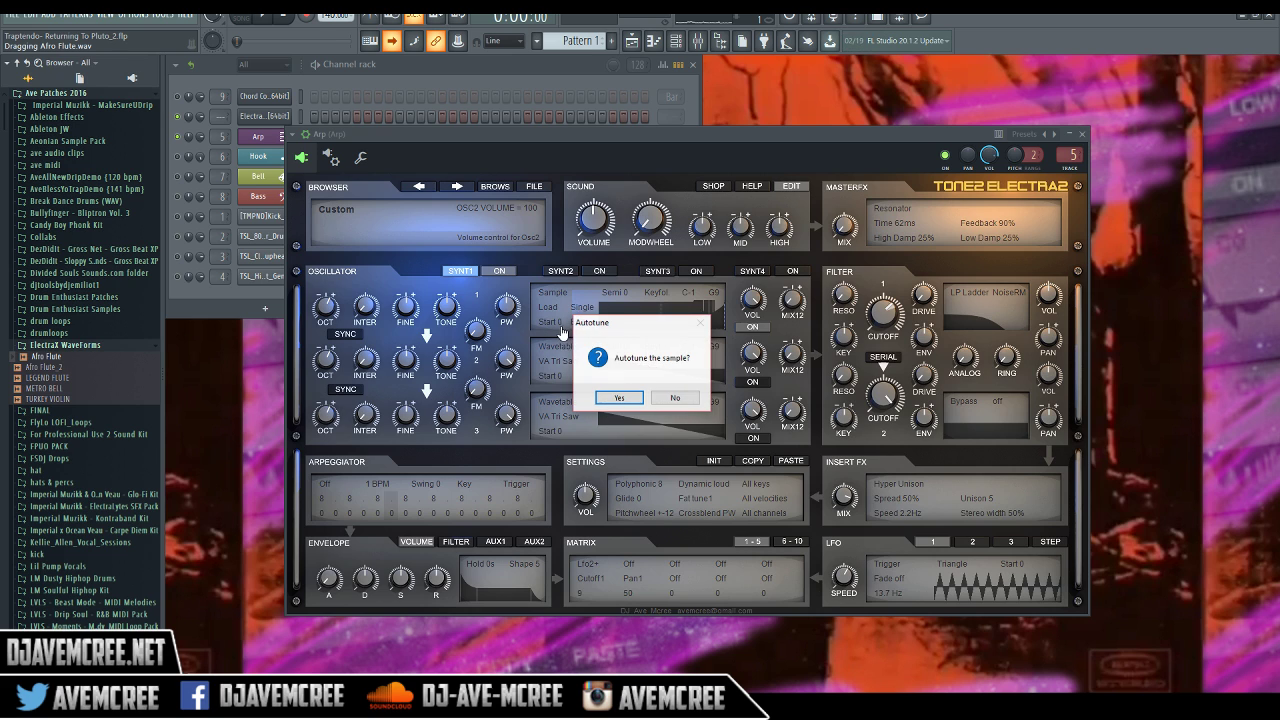
click(619, 397)
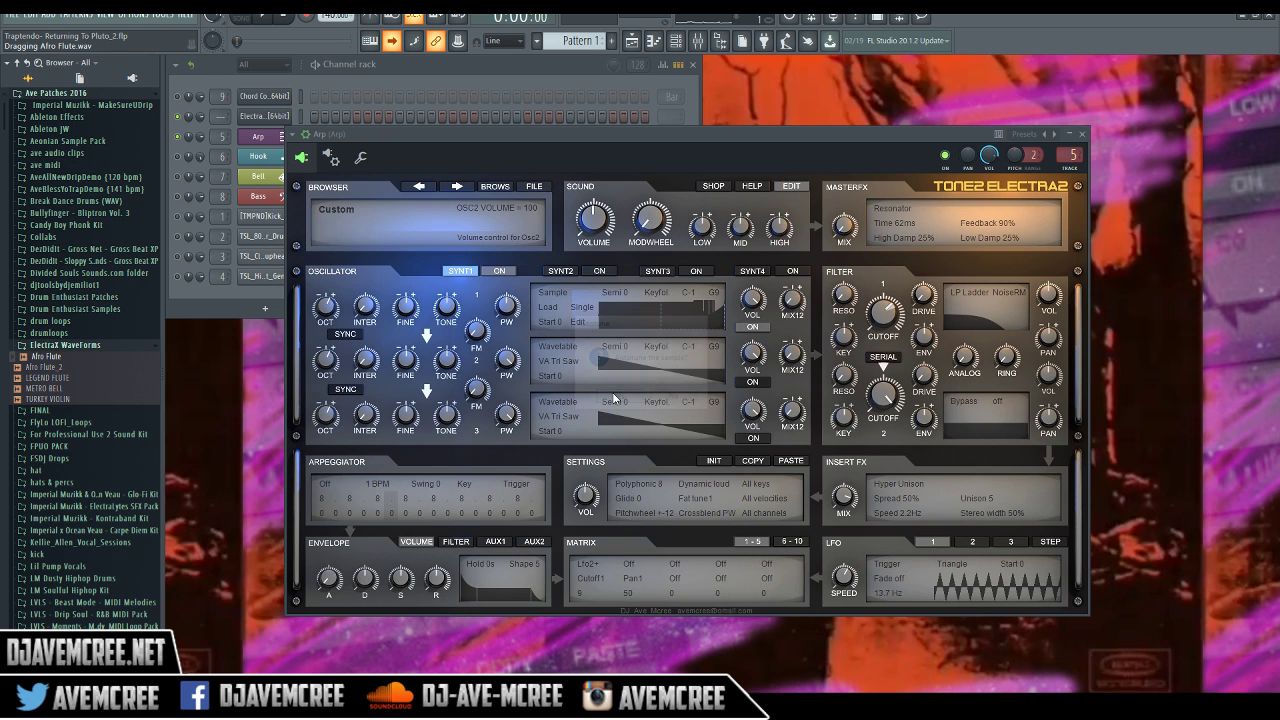
click(582, 319)
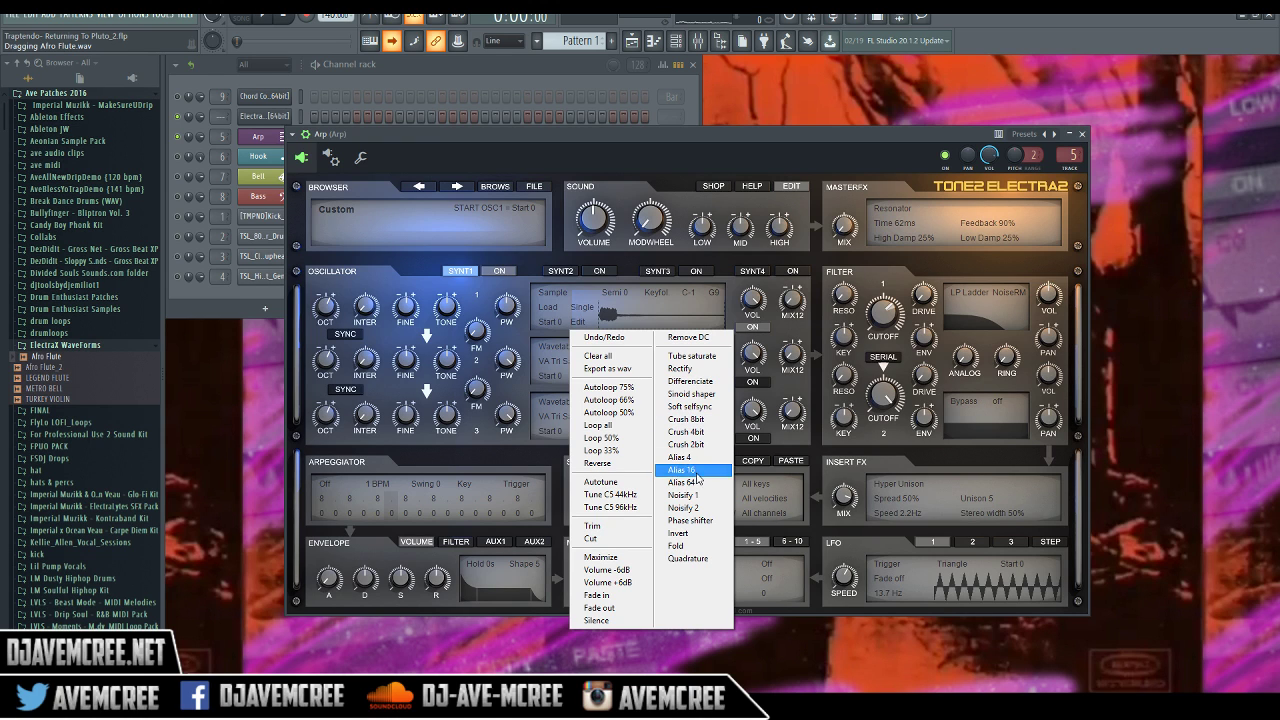
click(702, 534)
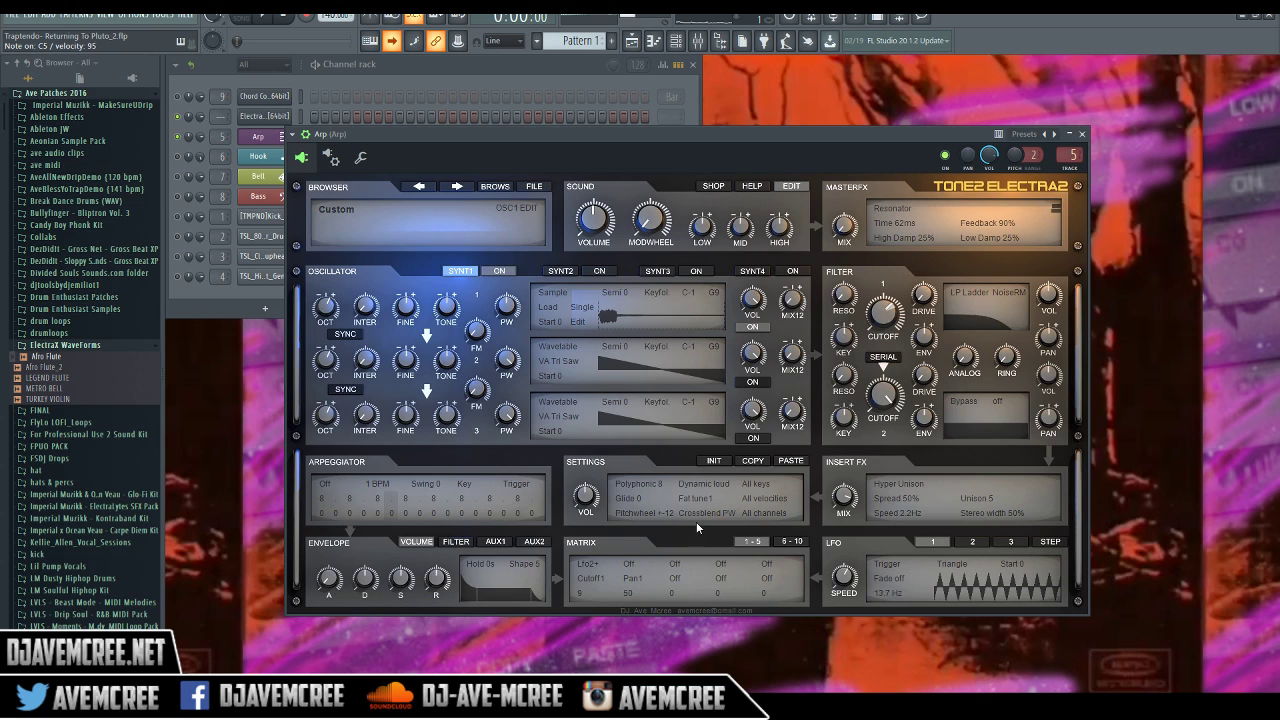
Reload the Afro Flute sample into oscillator 1 with autotune and raise the filter 1 cutoff to 20000 Hz
drag(57, 362, 627, 318)
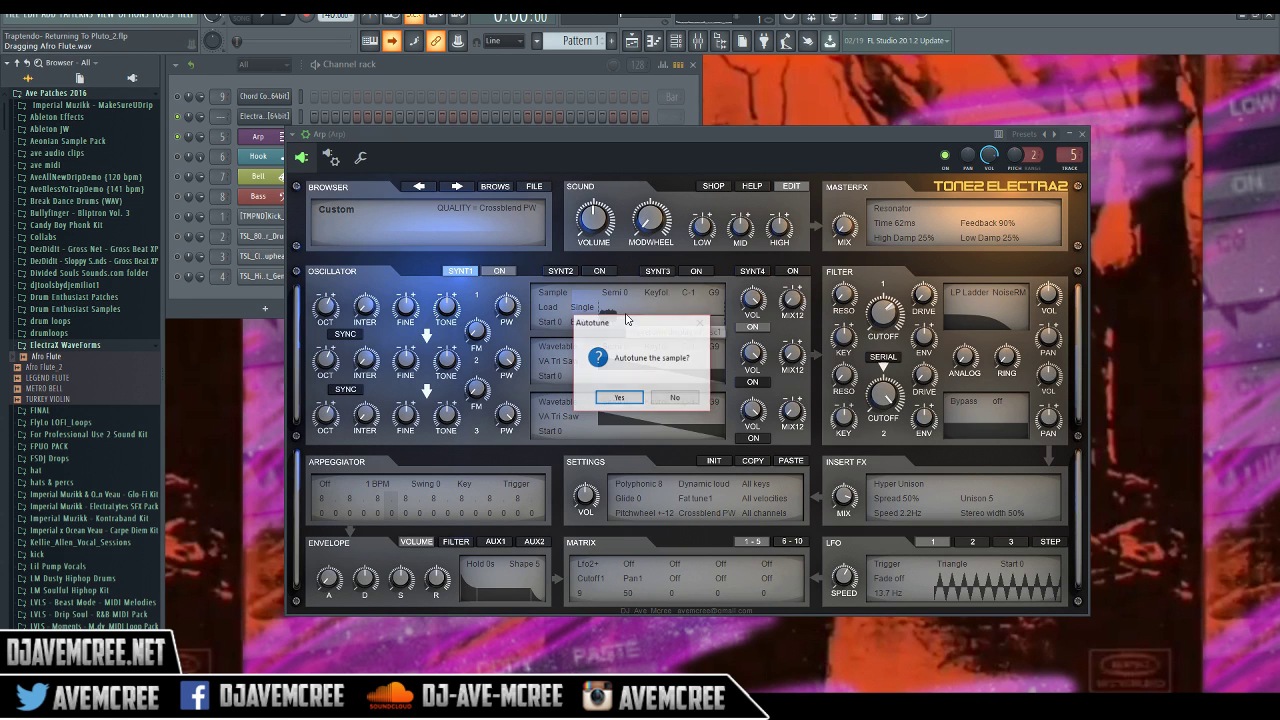
click(617, 398)
drag(882, 311, 881, 252)
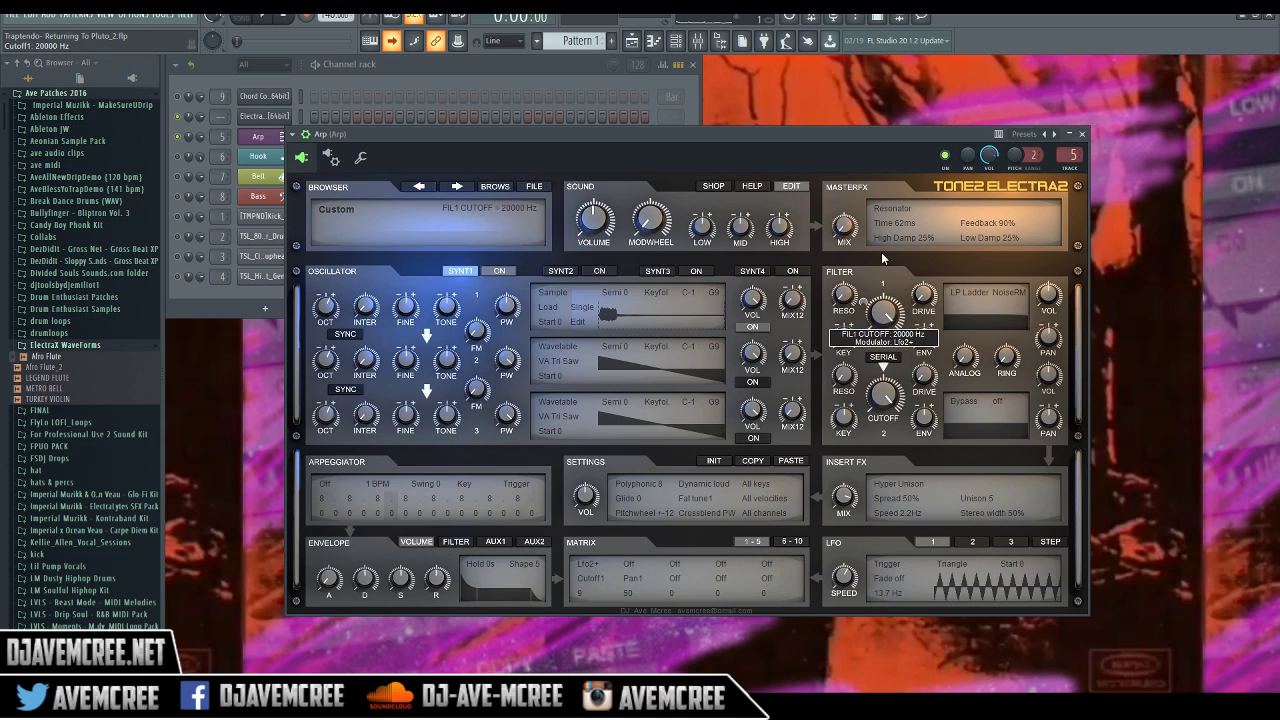
Apply the Invert, Fold and Quadrature effects in turn to oscillator 1's sample
right_click(577, 321)
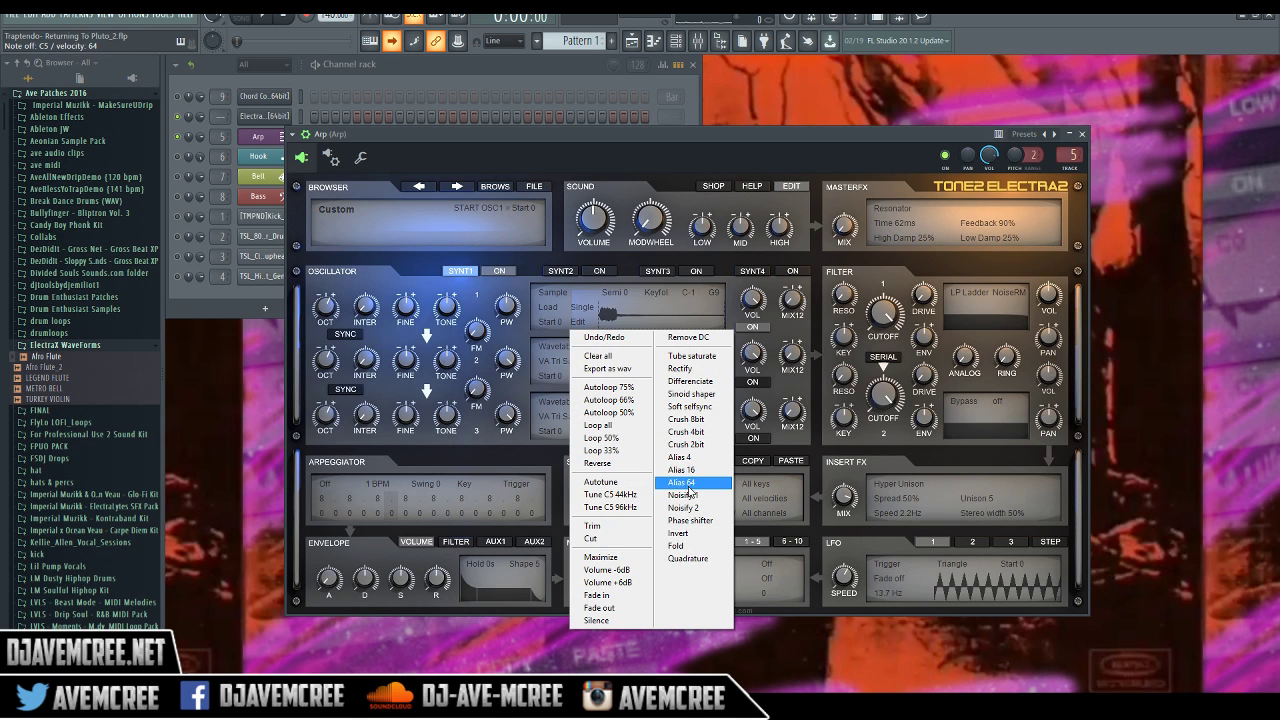
click(692, 535)
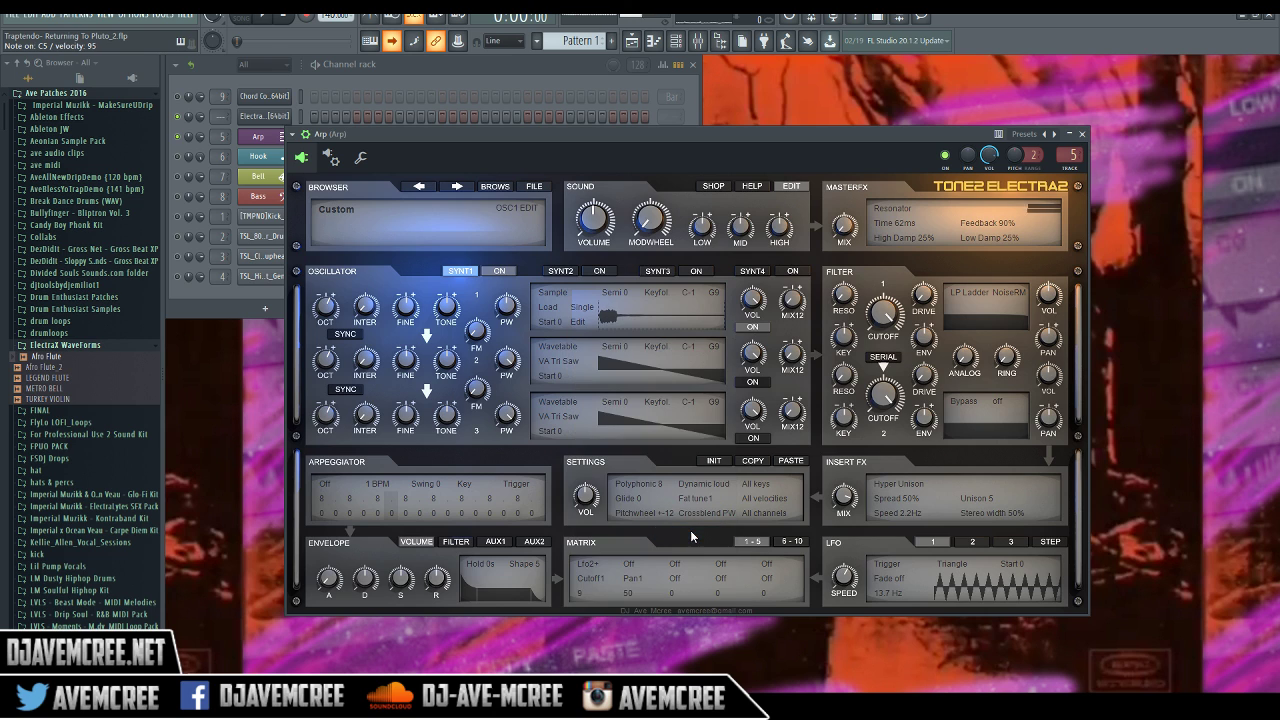
right_click(584, 323)
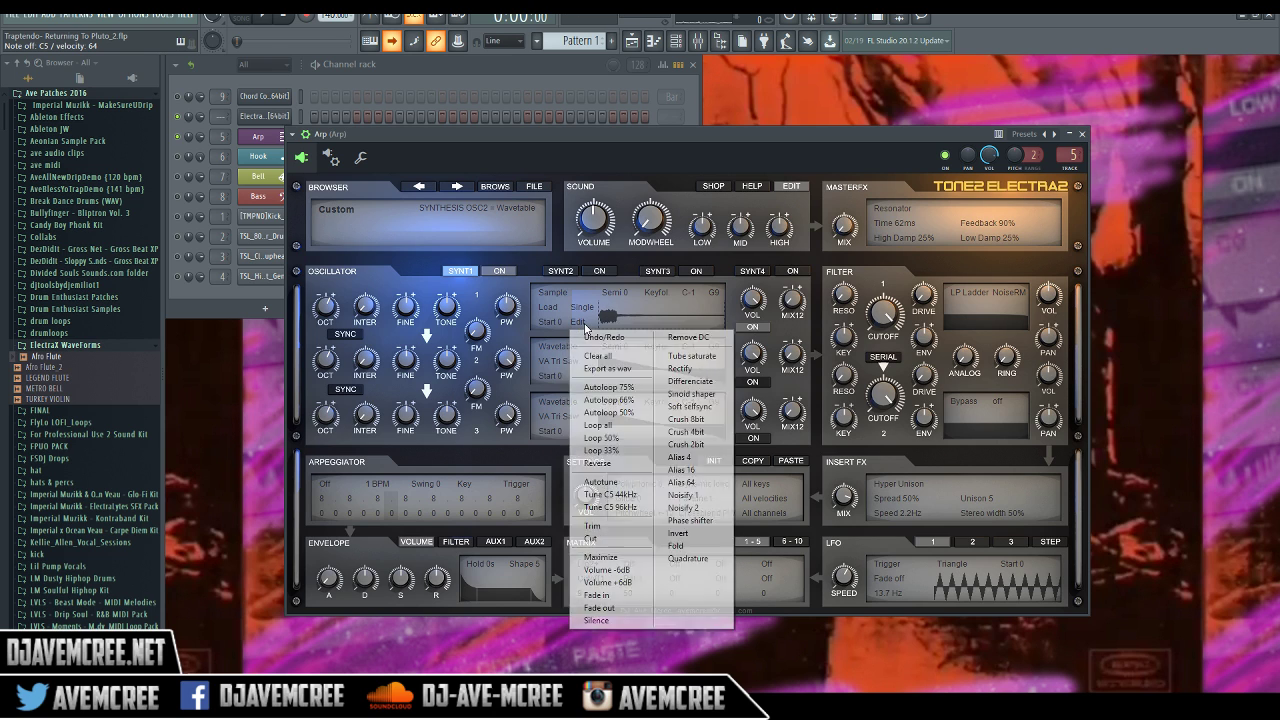
click(682, 546)
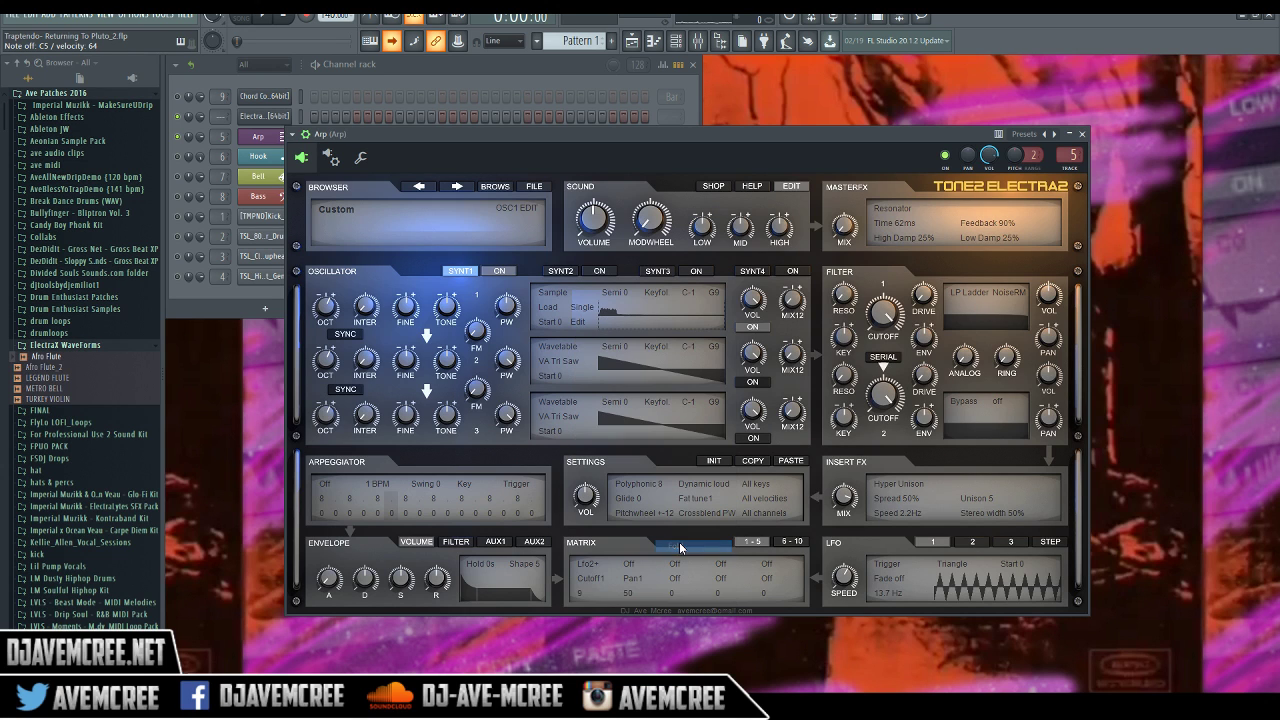
click(579, 323)
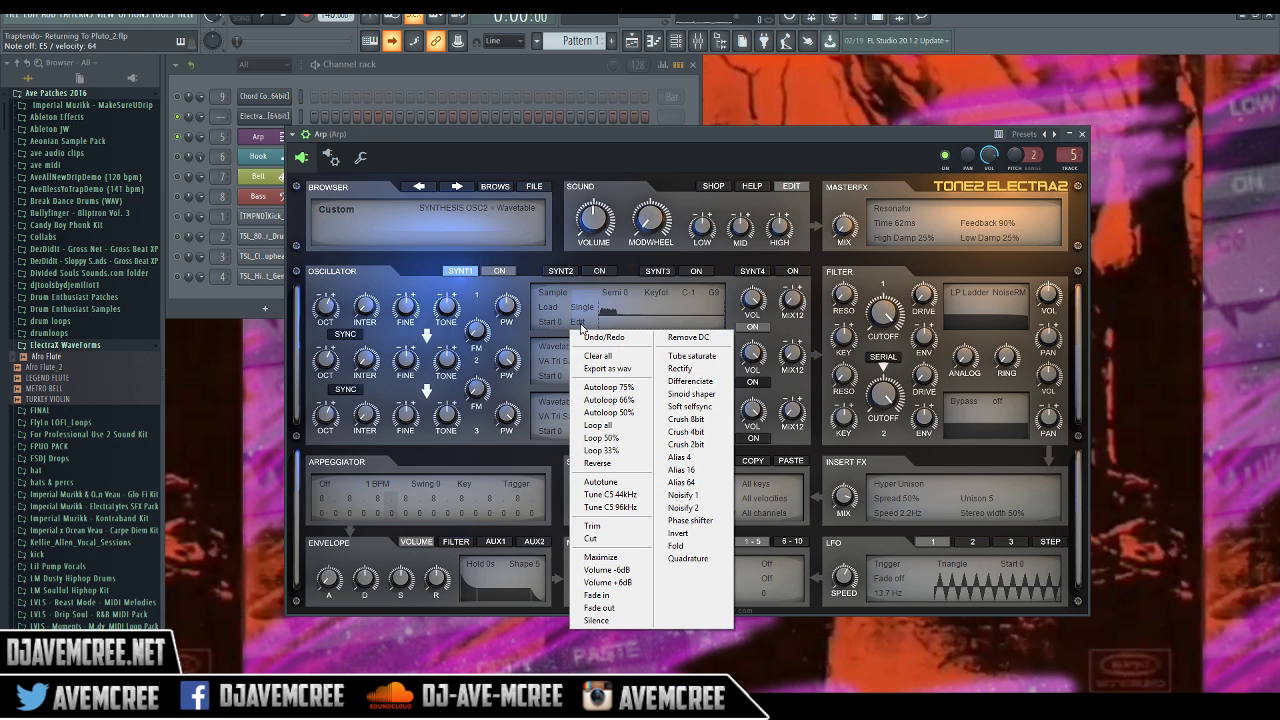
click(690, 558)
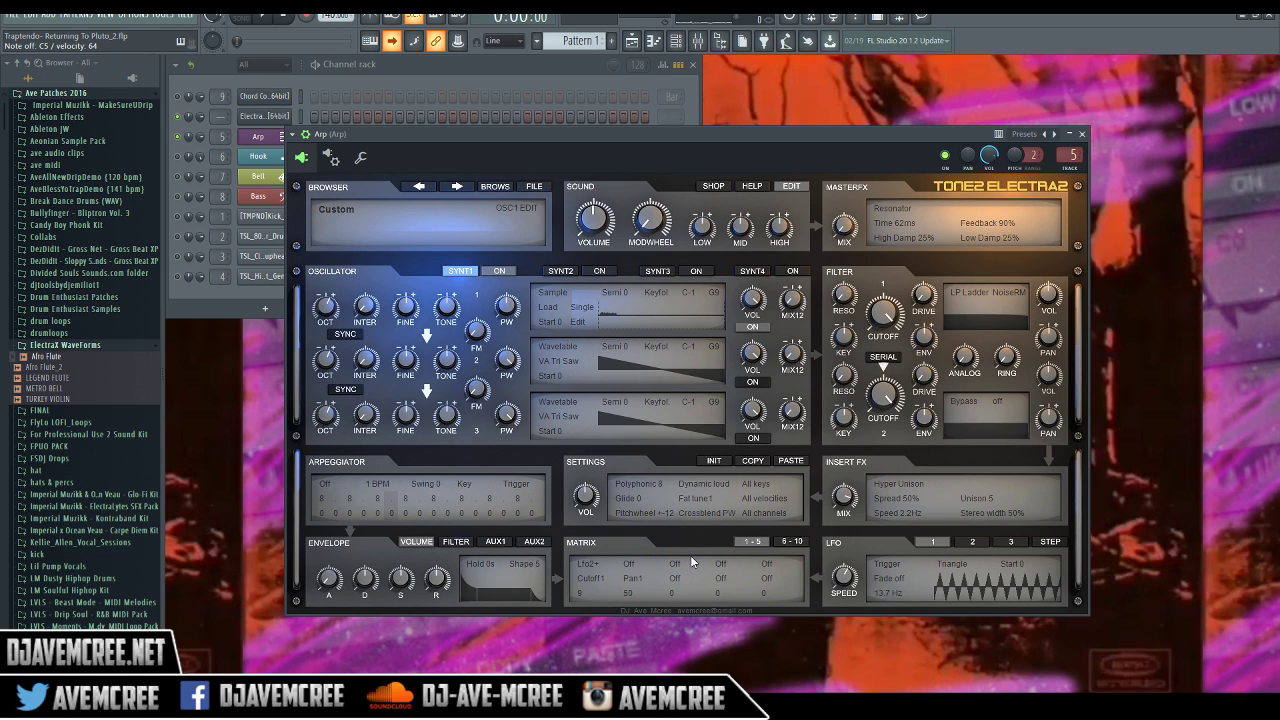
click(681, 595)
Highlight the *.sfz import entry in the new features list in the browser, and return to FL Studio
drag(246, 322, 552, 322)
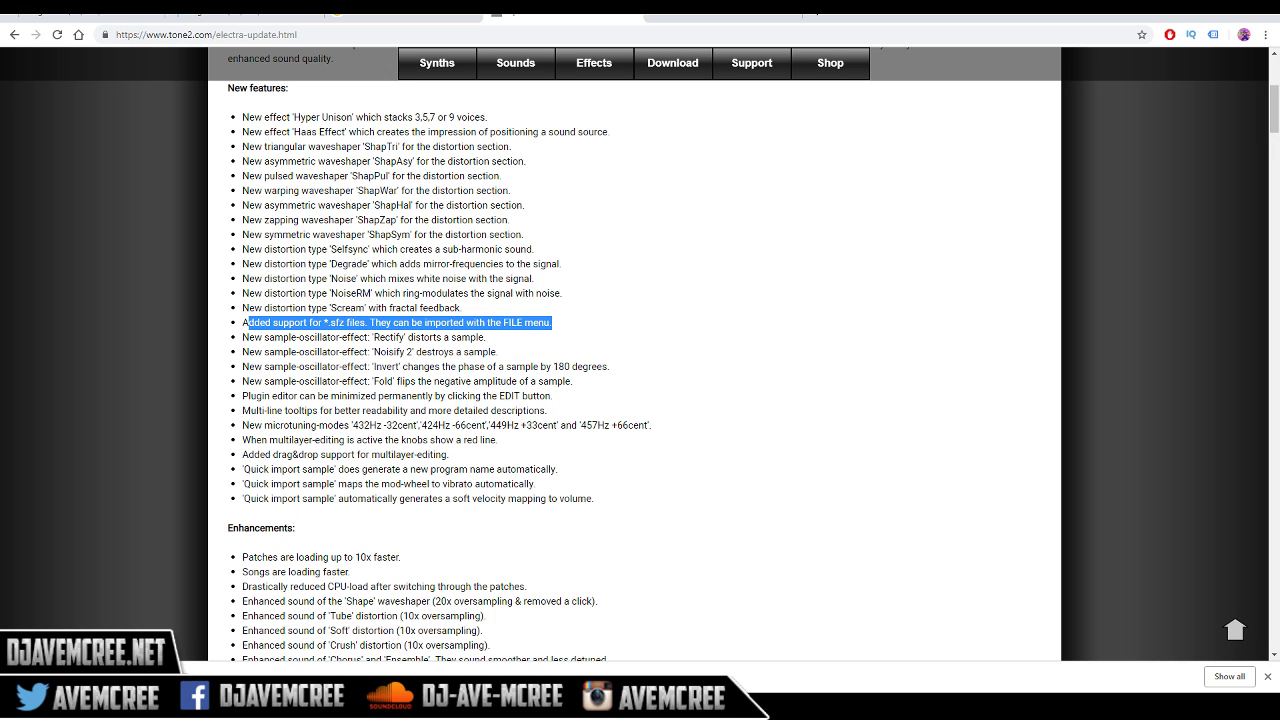
mouse_move(507, 706)
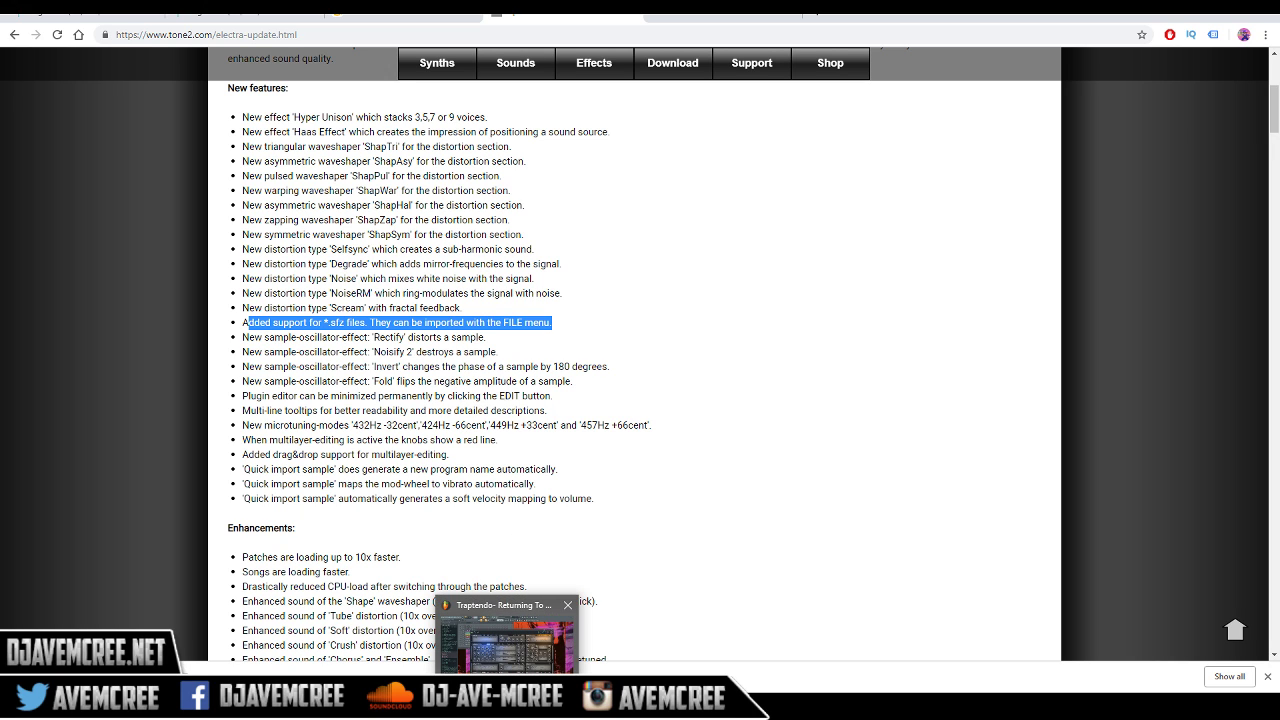
click(507, 635)
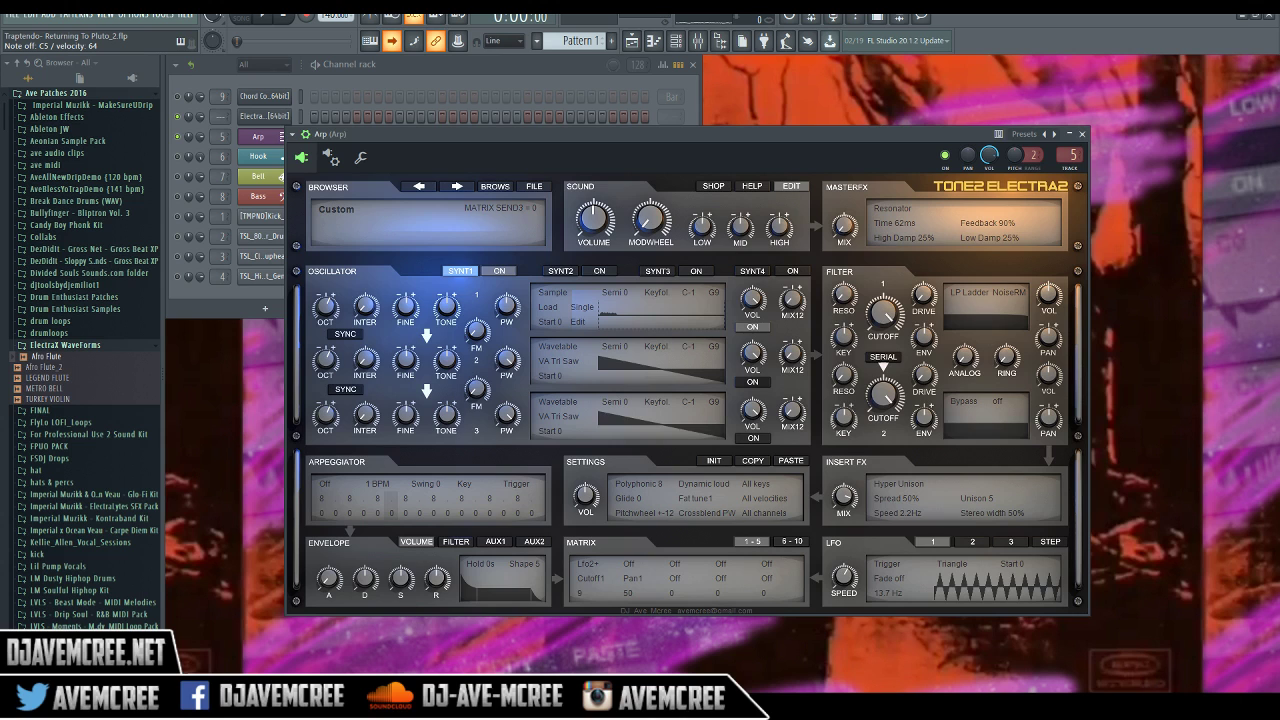
Look over oscillator 1's sample edit options, its wave file loading dialog and the patch initialization options
click(578, 322)
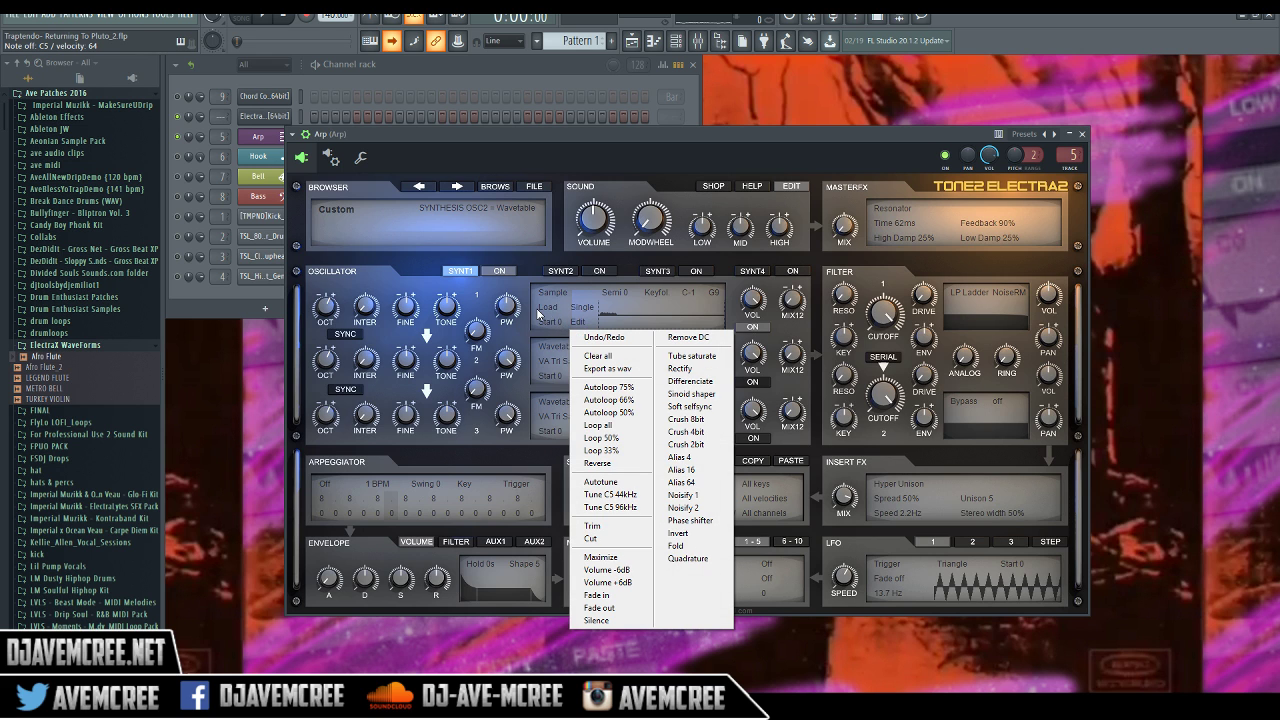
click(540, 313)
click(538, 313)
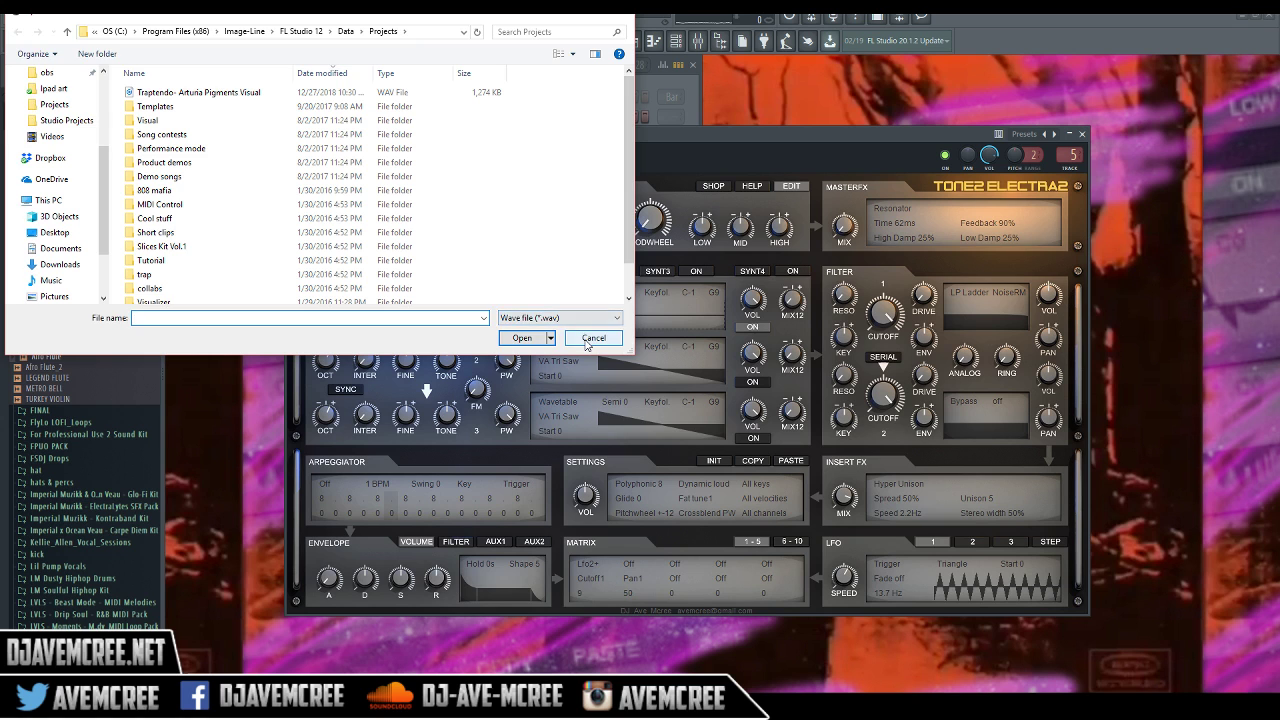
click(585, 338)
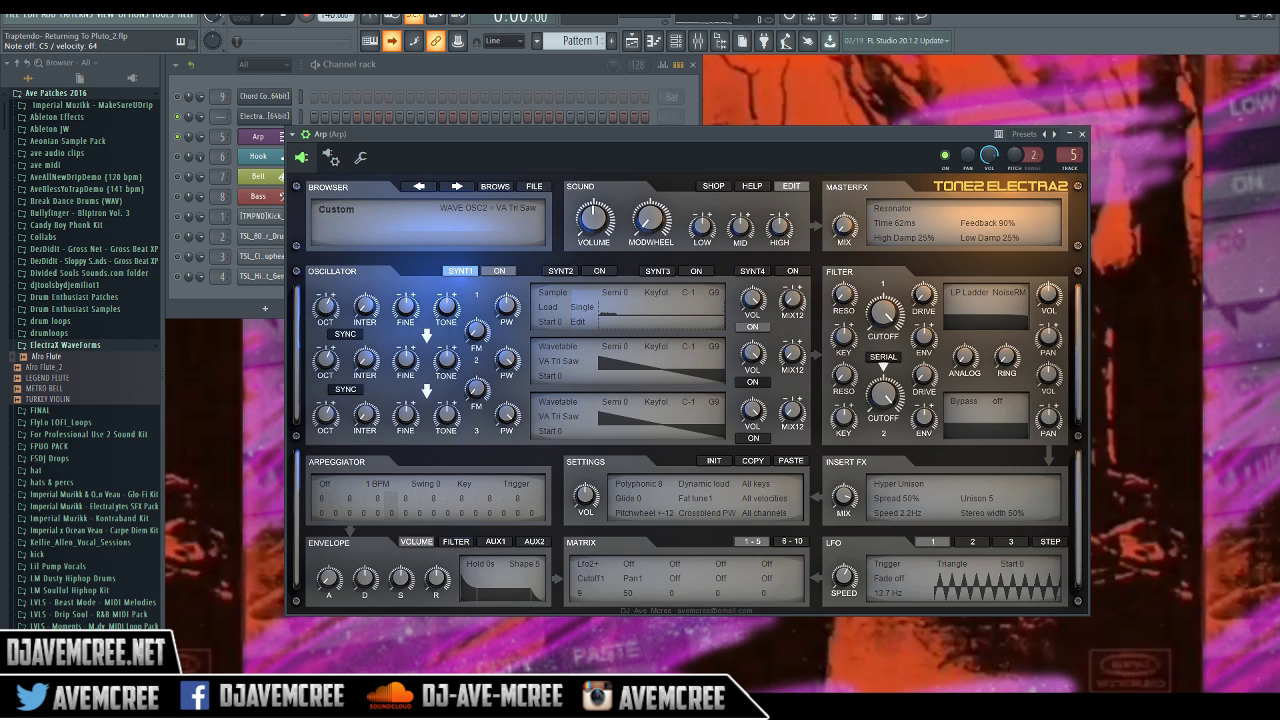
click(714, 461)
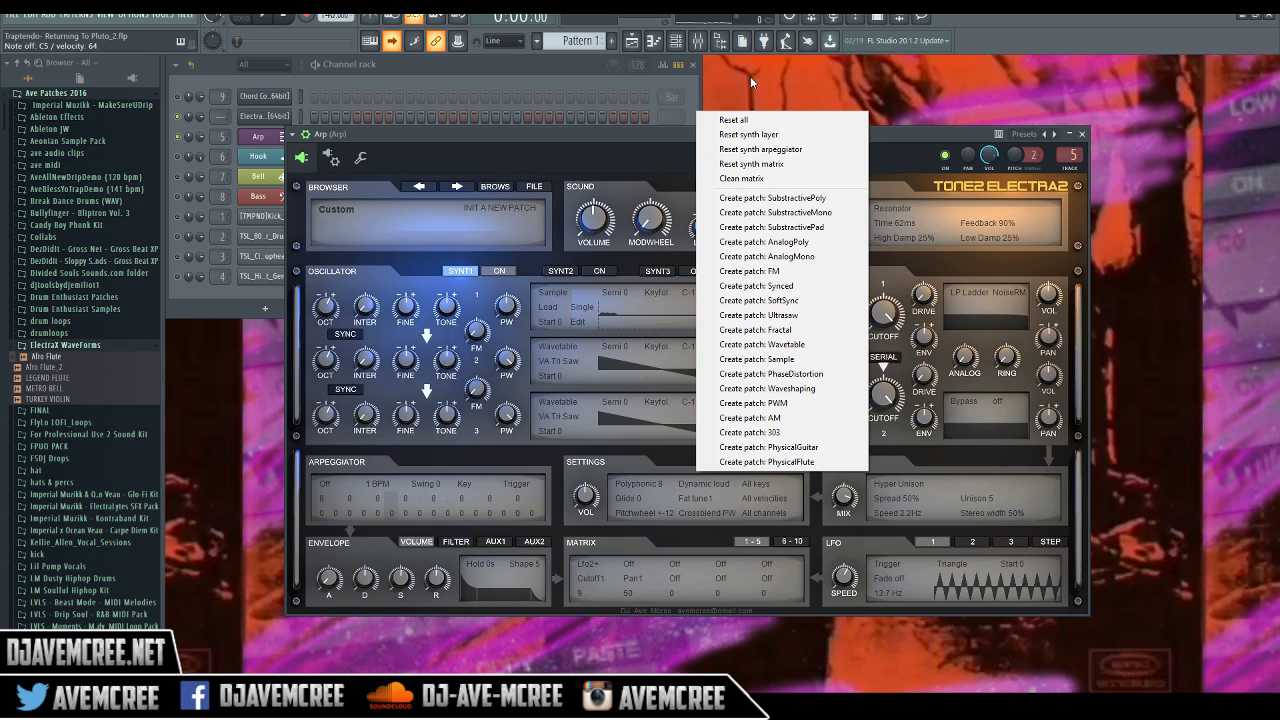
click(432, 222)
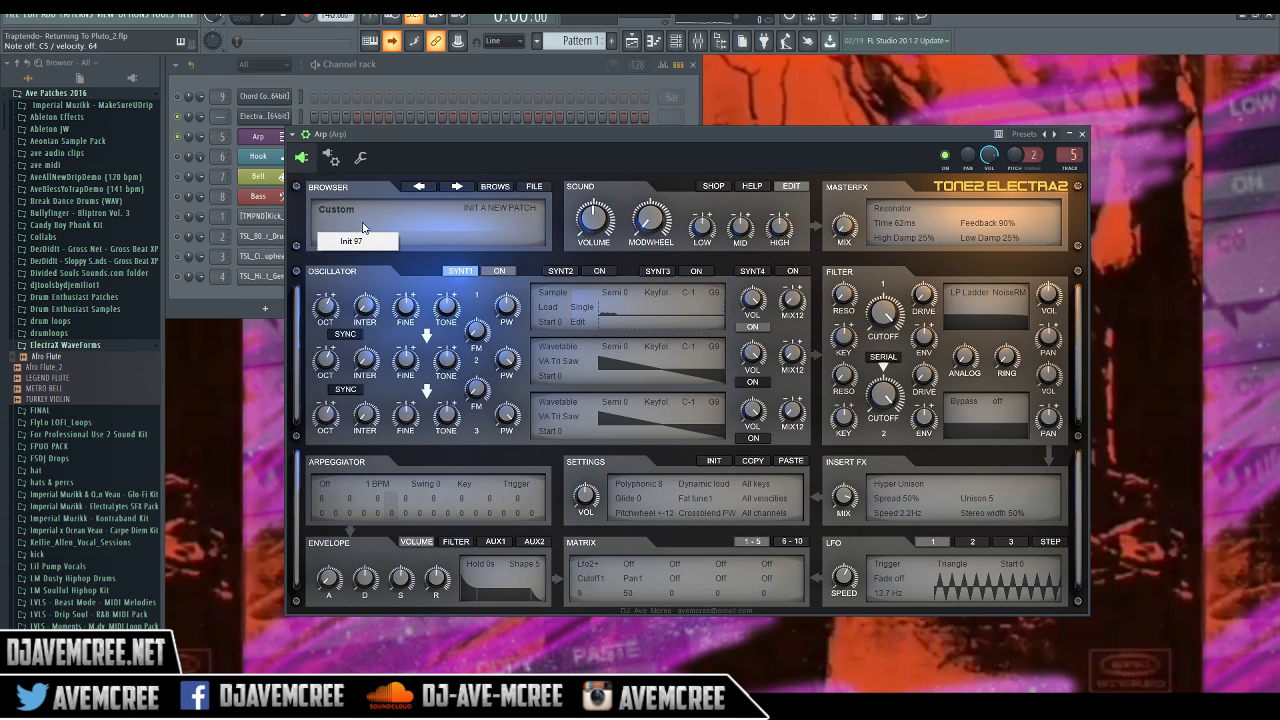
Load the LEAD Look At Da Bih patch from the LVLS - Ameliorate - Electra2 XP bank and review the bank's patch list
click(339, 212)
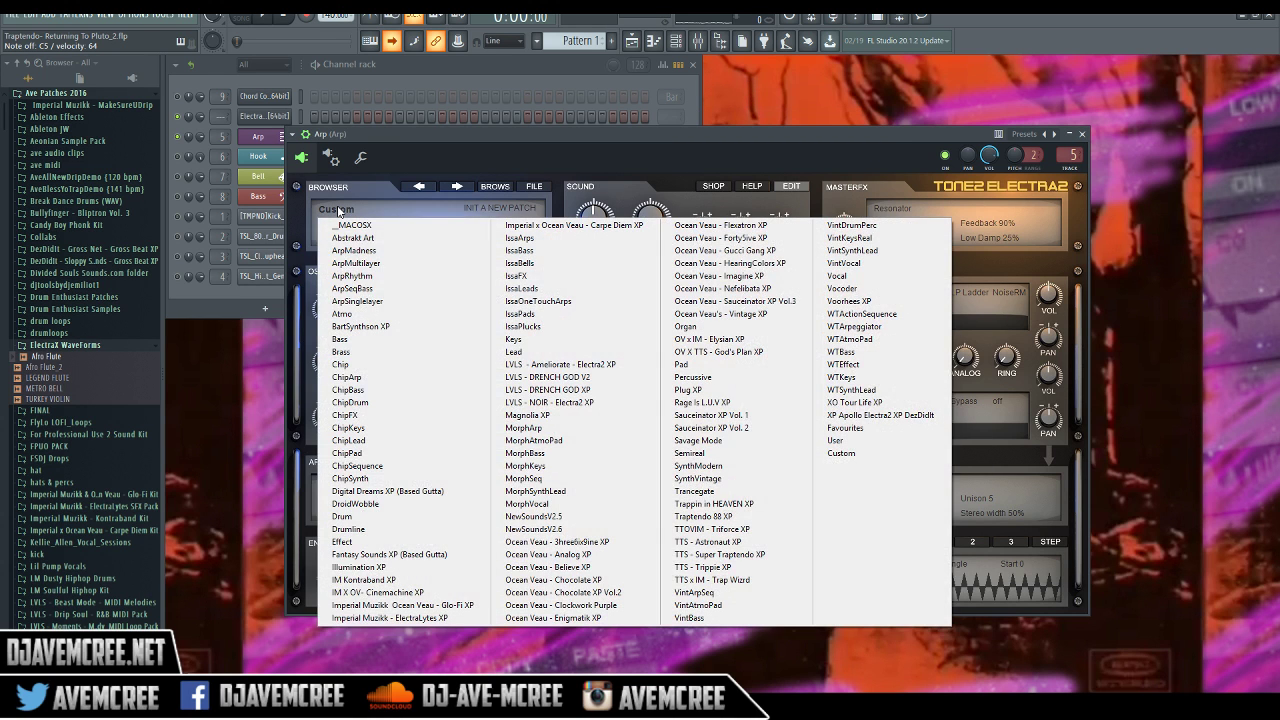
click(618, 372)
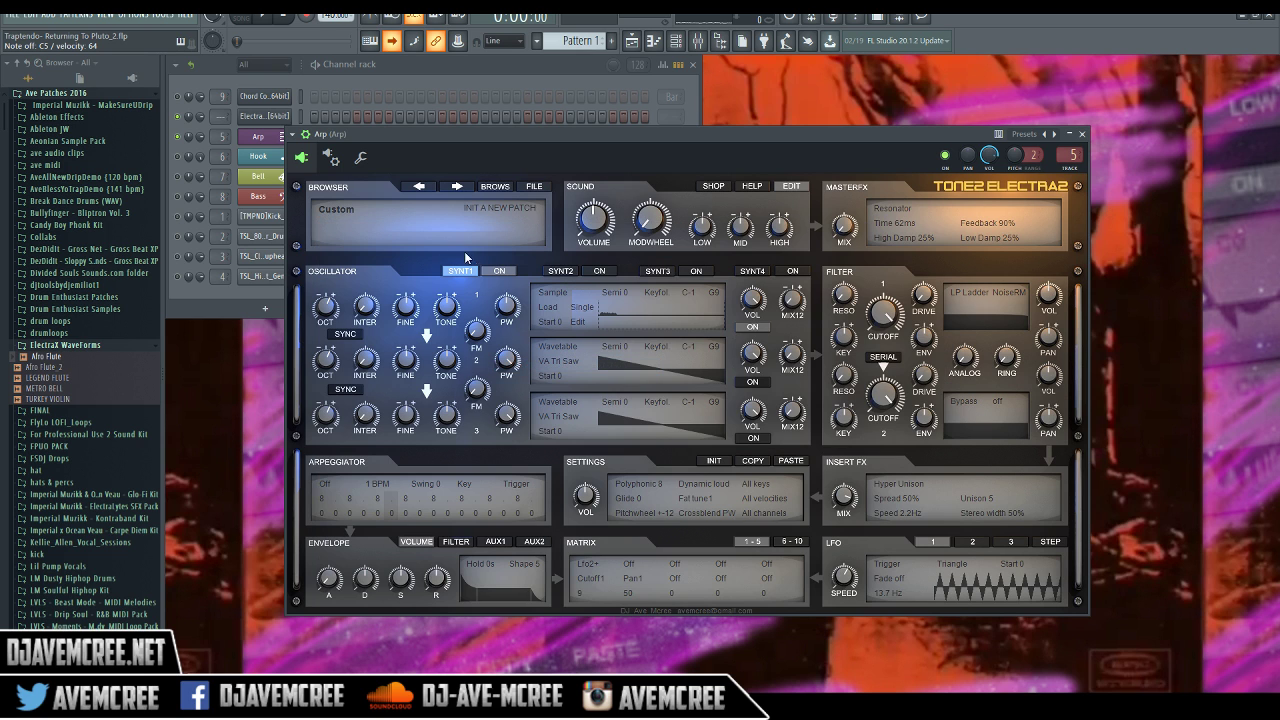
click(397, 227)
click(565, 418)
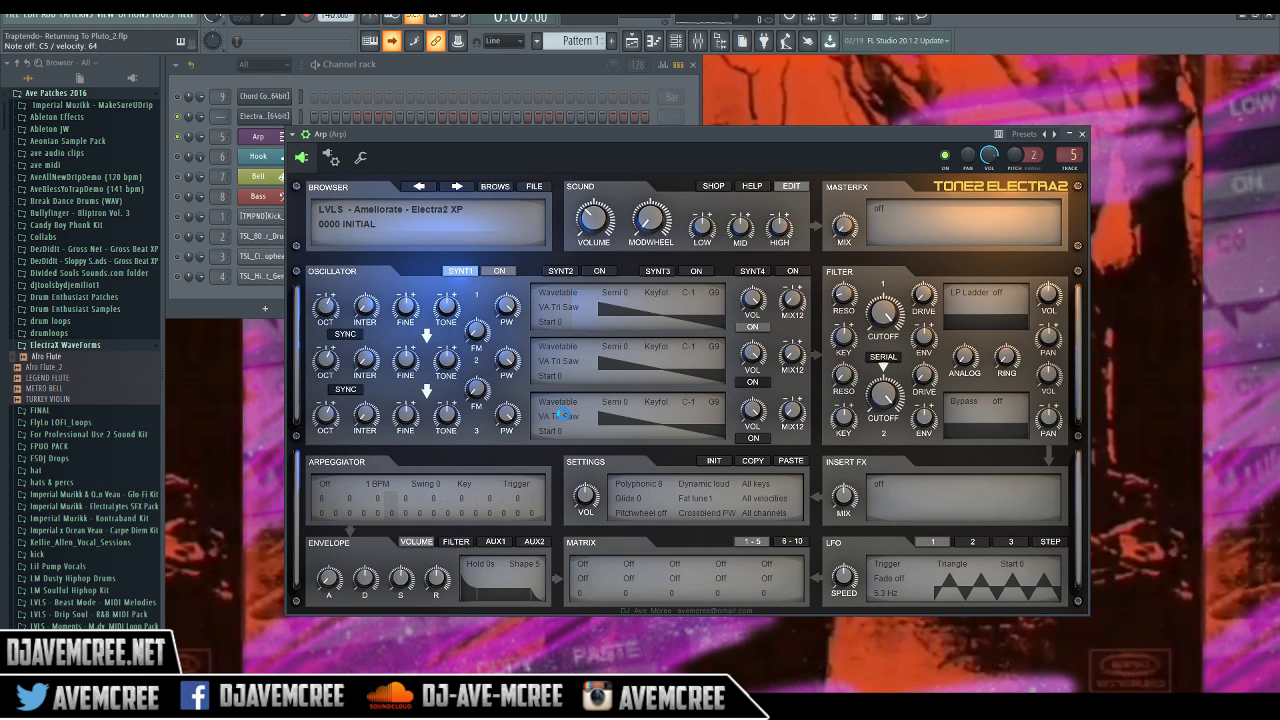
click(498, 188)
click(1020, 506)
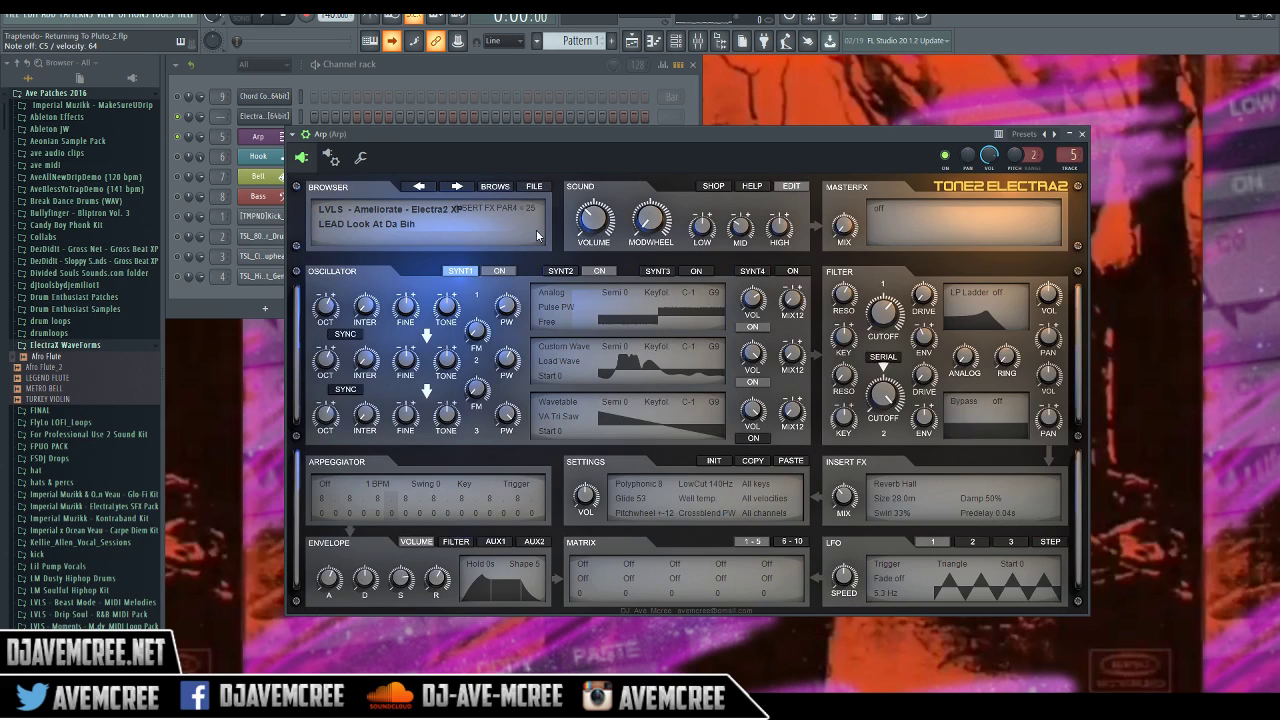
click(489, 184)
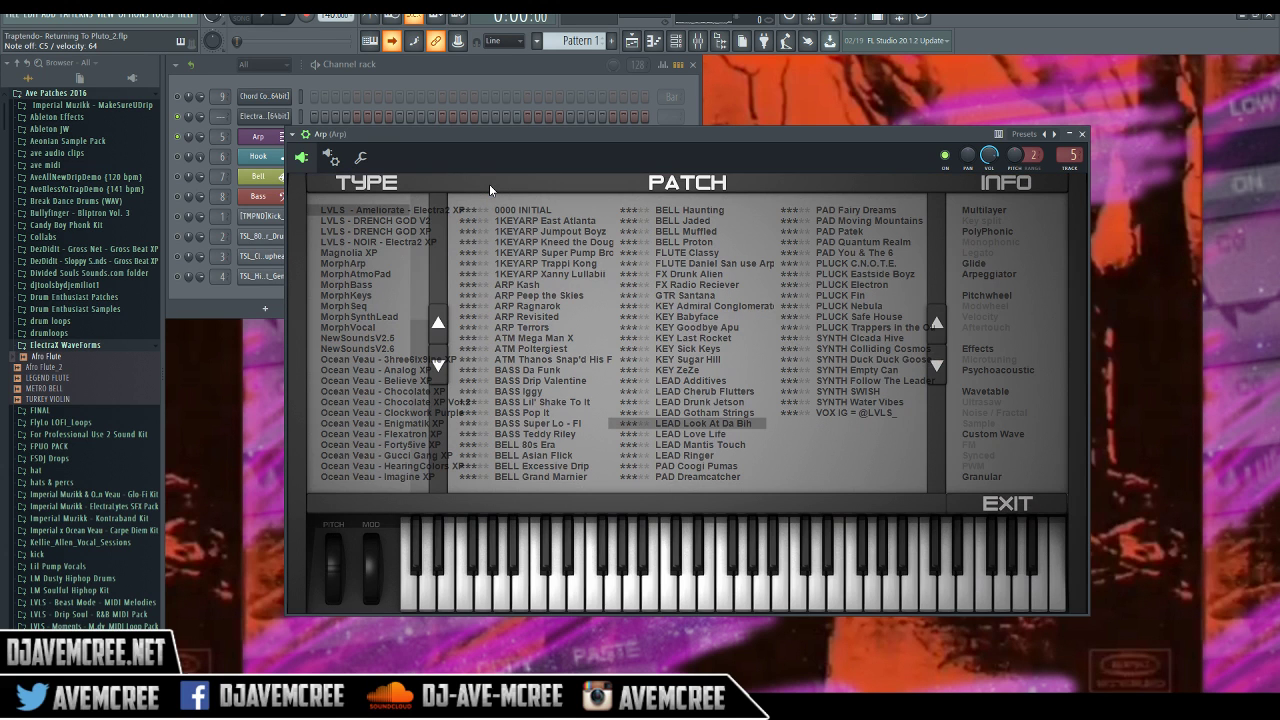
click(1013, 505)
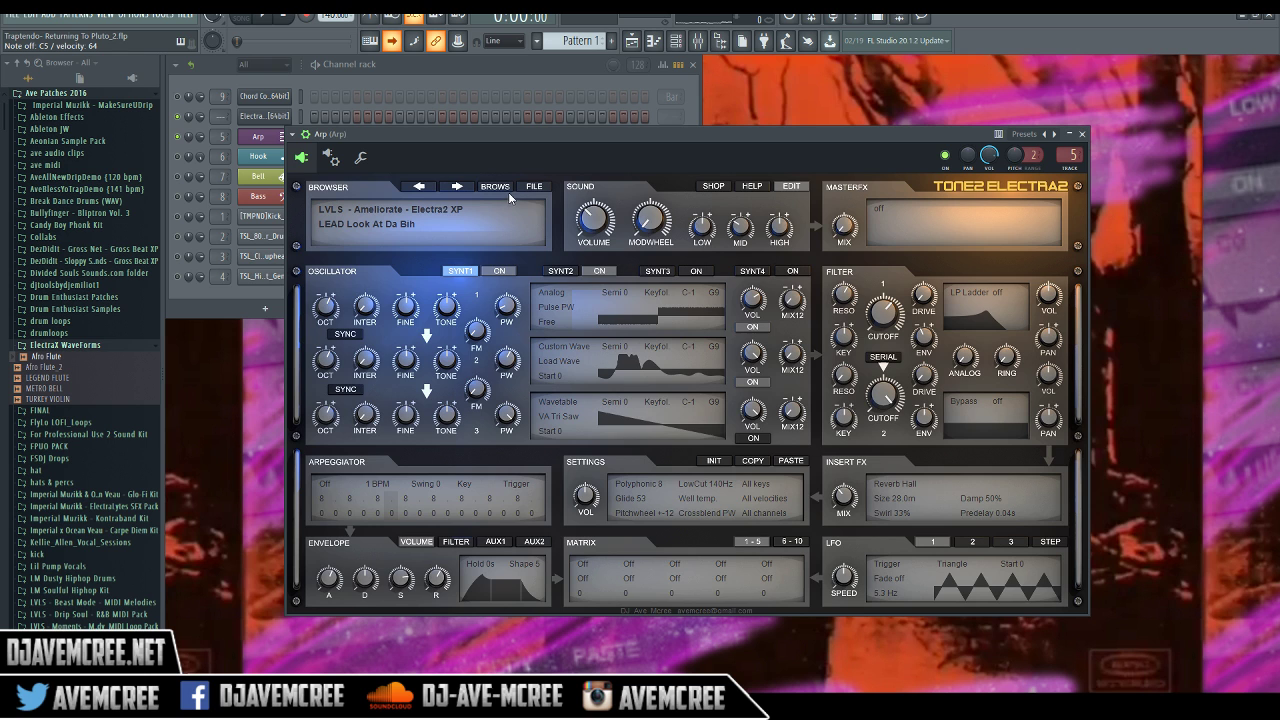
Load the PAD - Voyager patch from the TTS - Astronaut XP bank
click(417, 209)
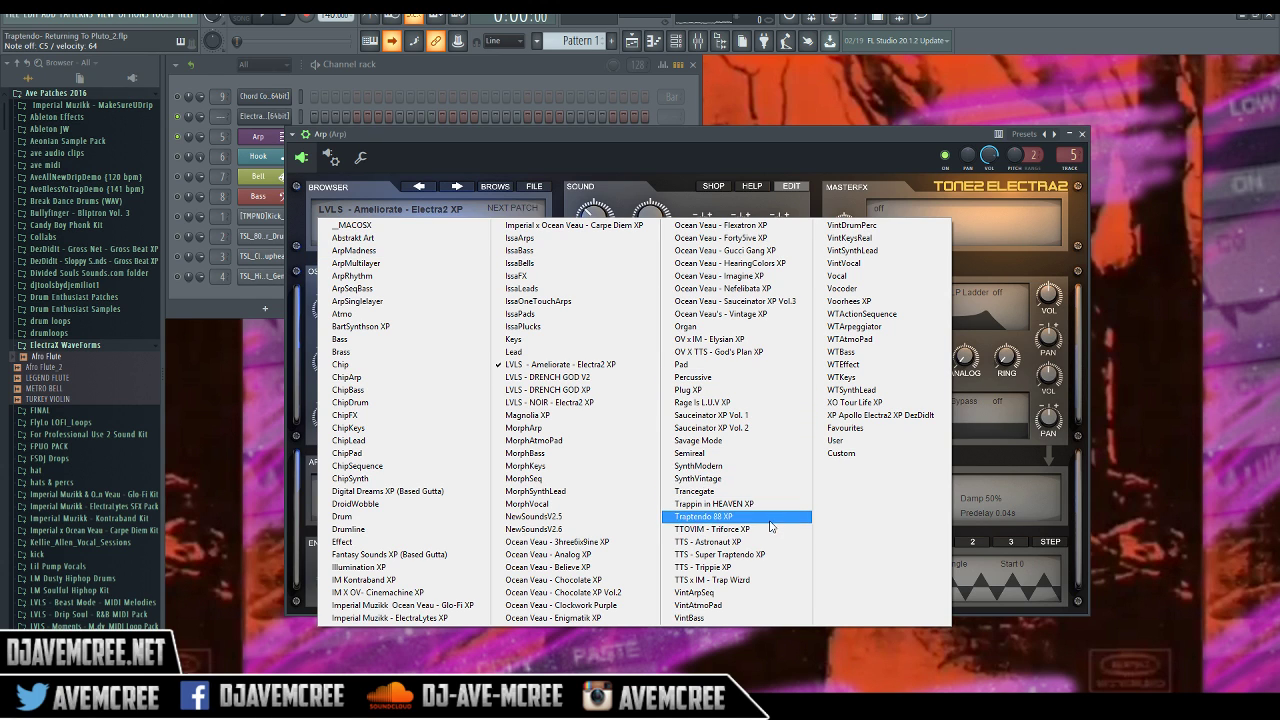
key(Escape)
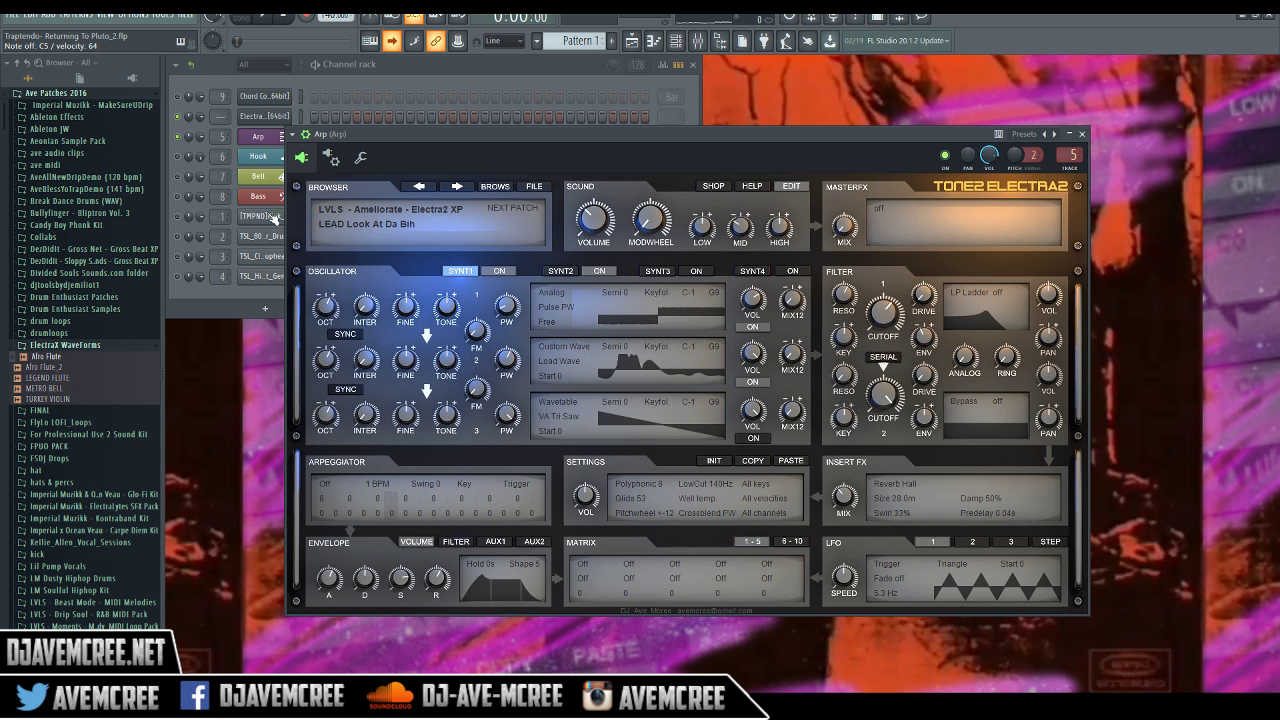
click(386, 228)
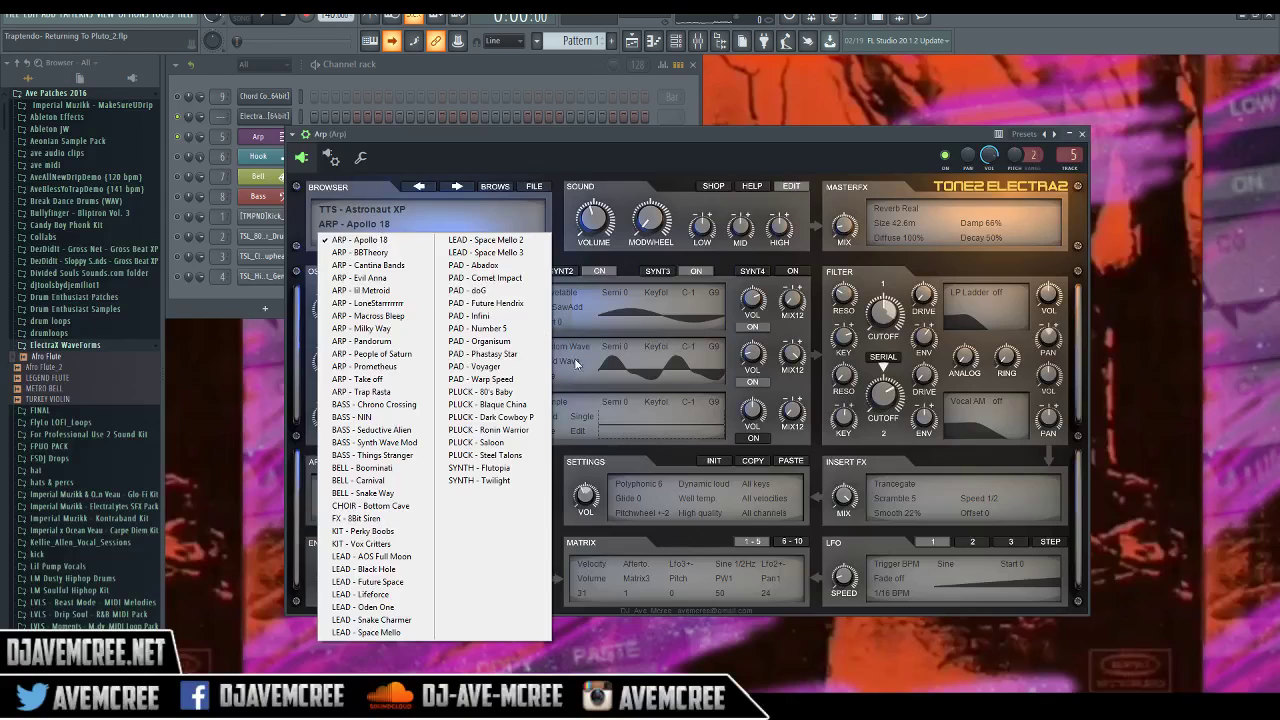
click(472, 366)
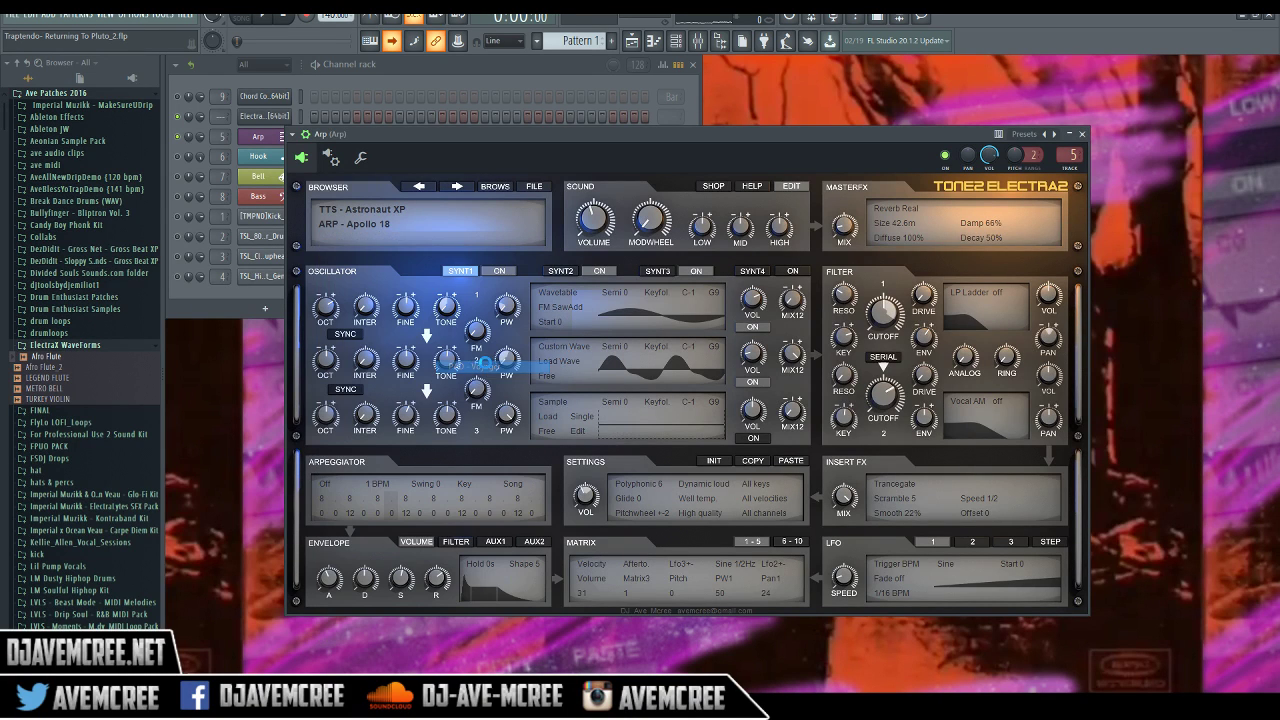
Load the LOWEND - FutureVintage patch from the Imperial x Ocean Veau - Carpe Diem XP bank
click(396, 209)
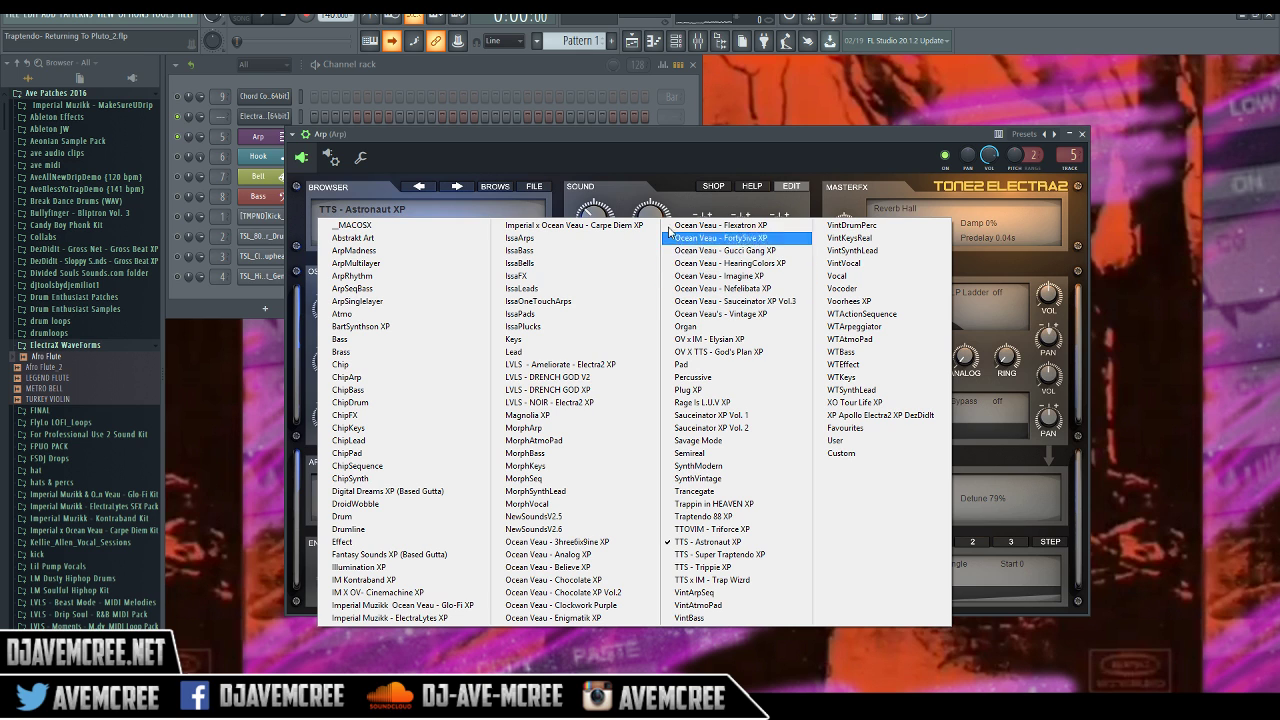
click(618, 224)
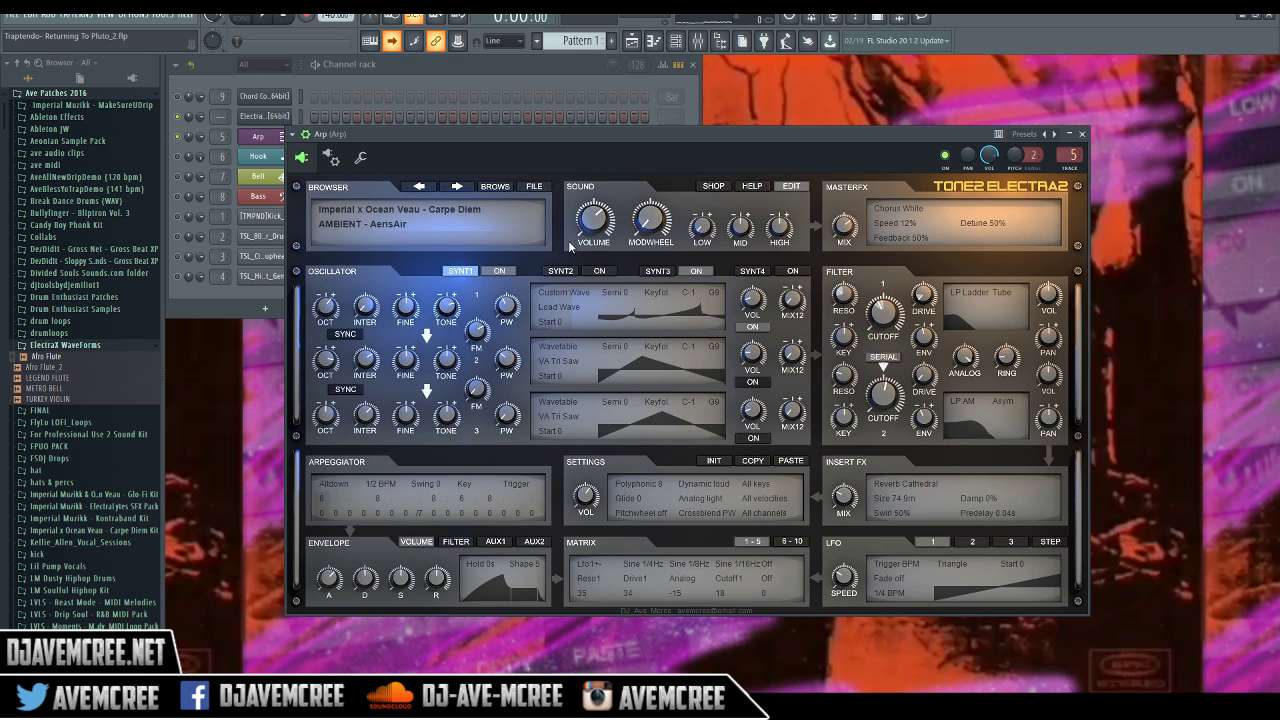
click(364, 221)
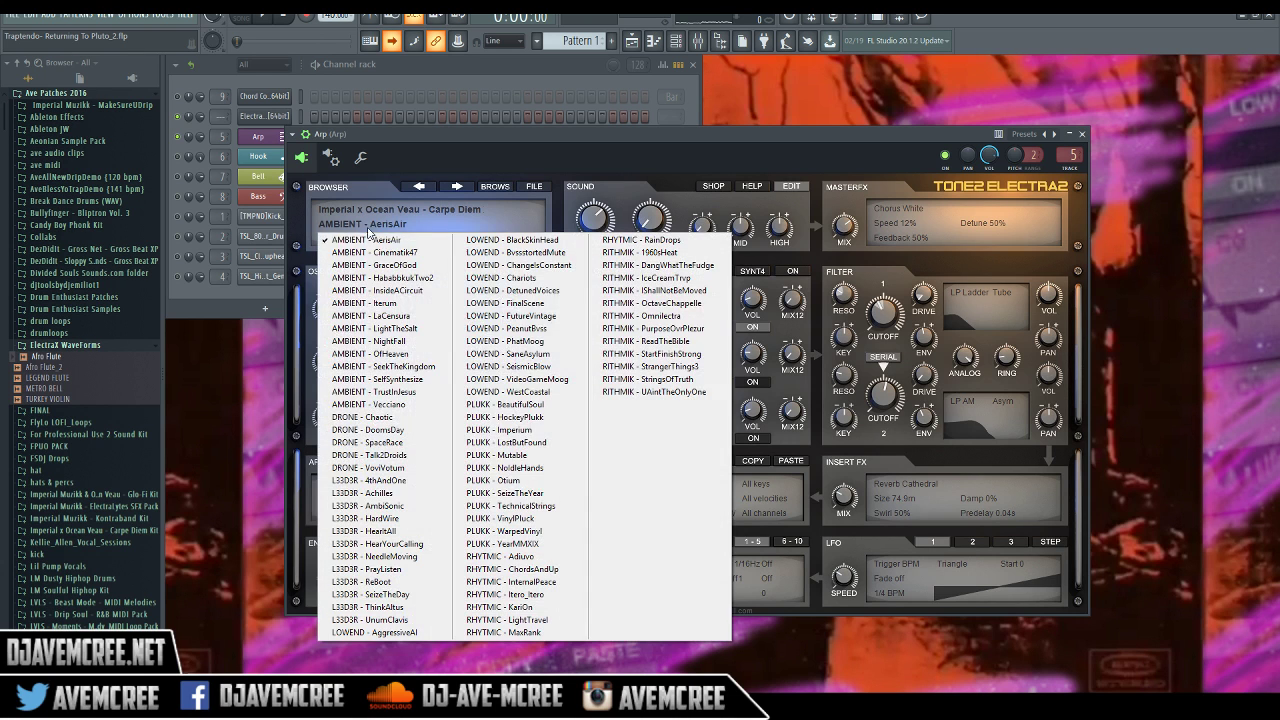
click(522, 317)
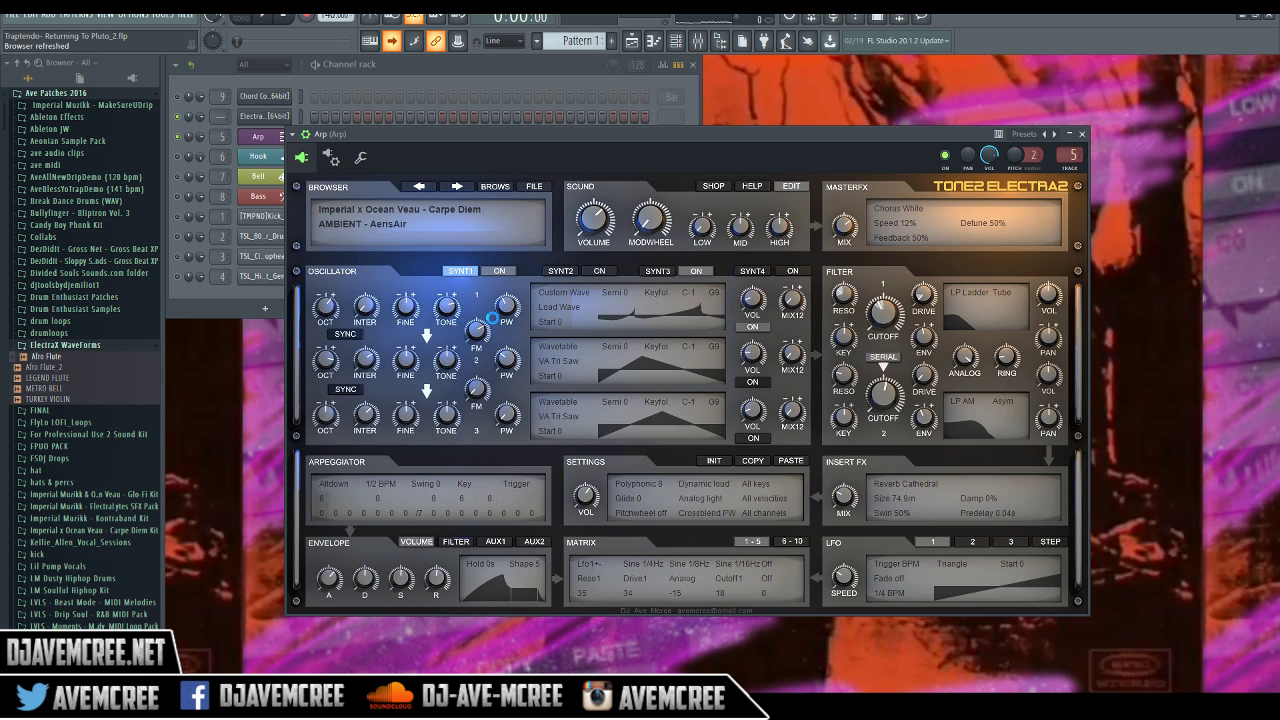